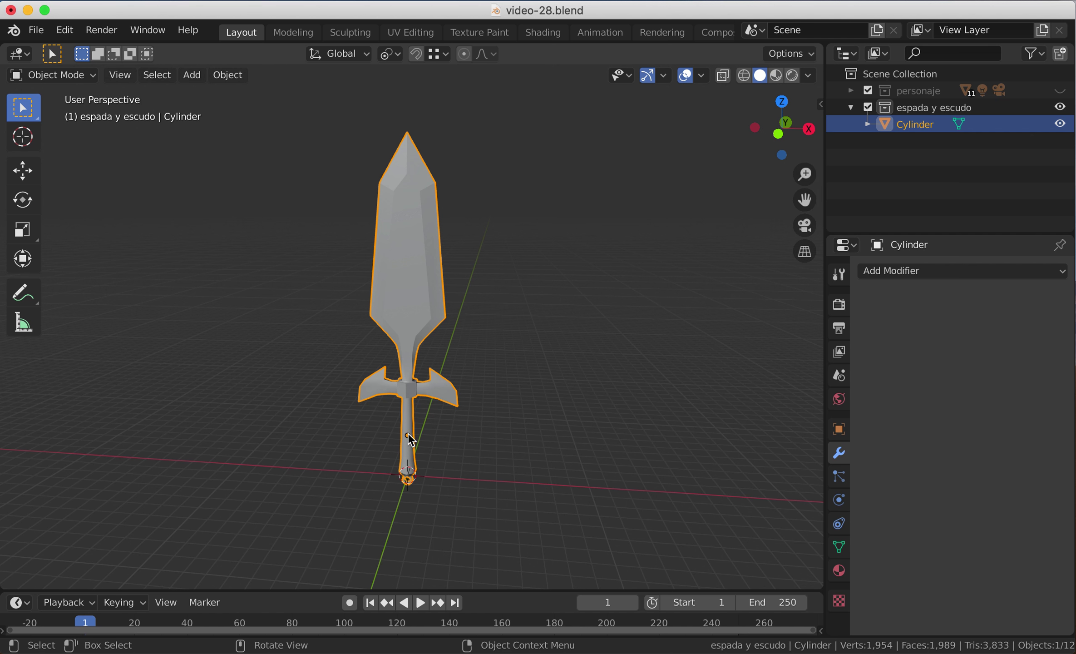
# Step: Set the sword's origin to the 3D cursor and deselect the sword
pyautogui.rightClick(407, 434)
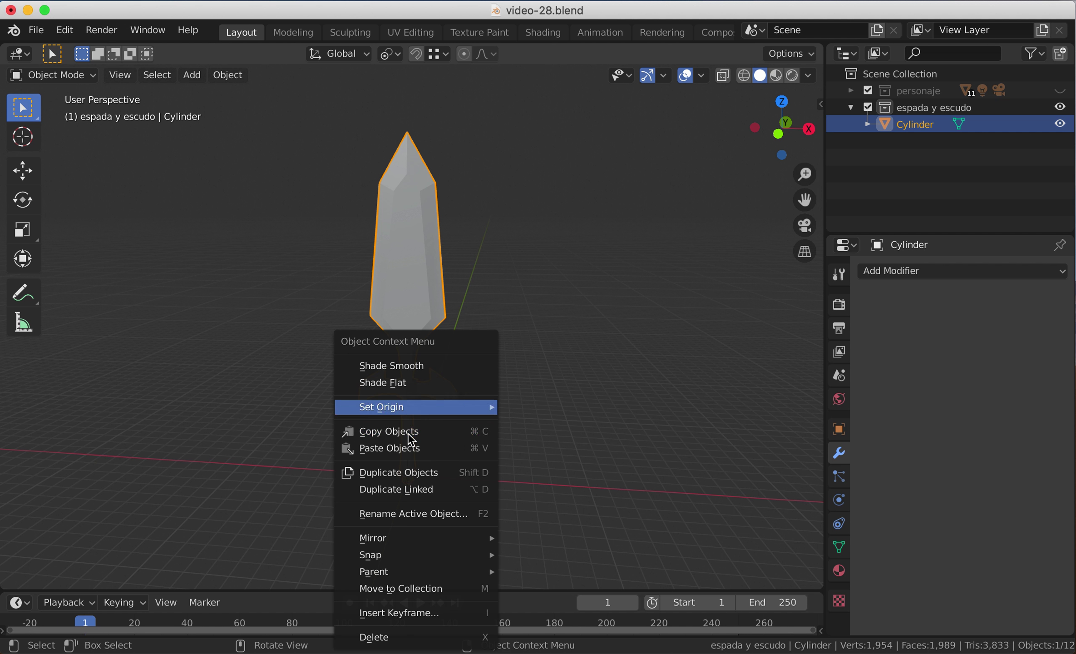
pyautogui.moveTo(411, 406)
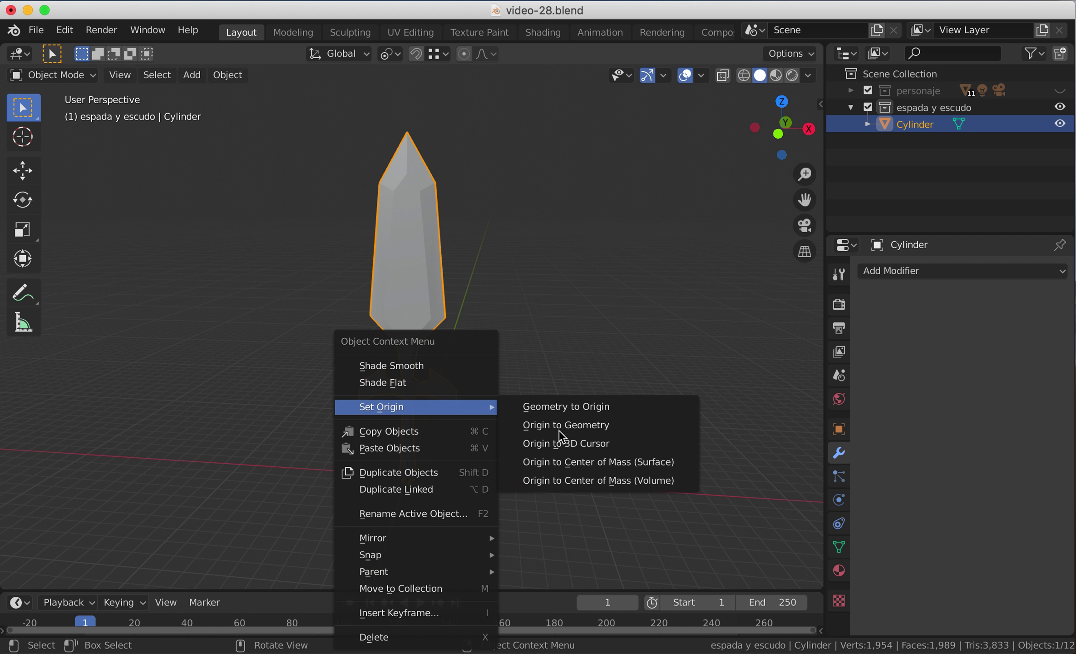
pyautogui.click(602, 449)
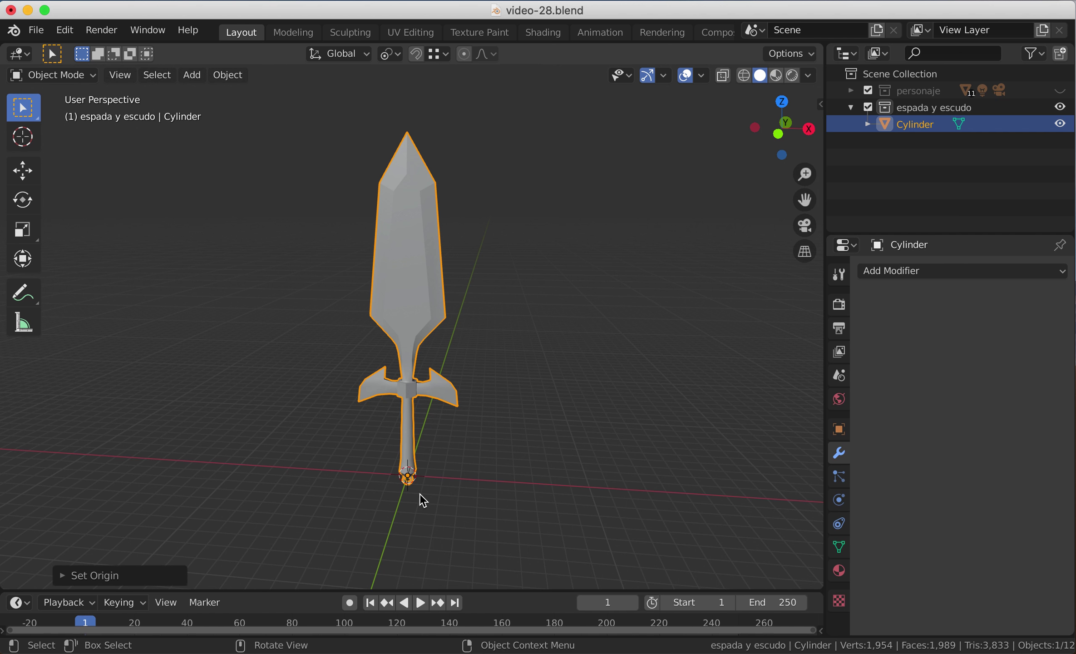
pyautogui.hotkey('alt', 'a')
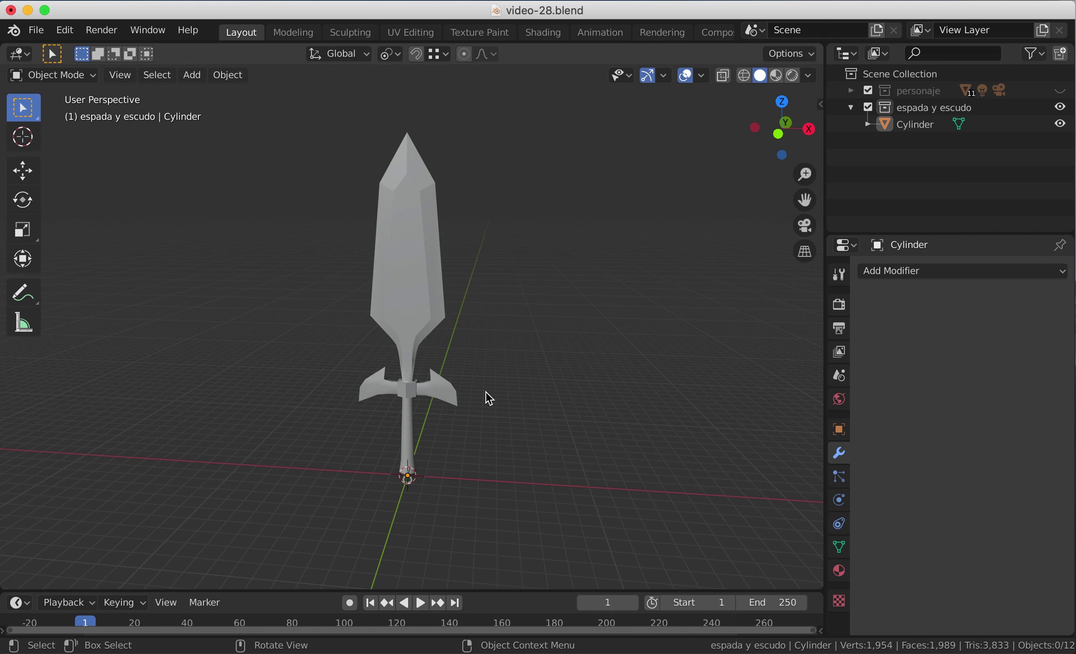
# Step: Add a mesh plane at the base of the sword
pyautogui.hotkey('shift', 'a')
pyautogui.moveTo(465, 332)
pyautogui.click(648, 334)
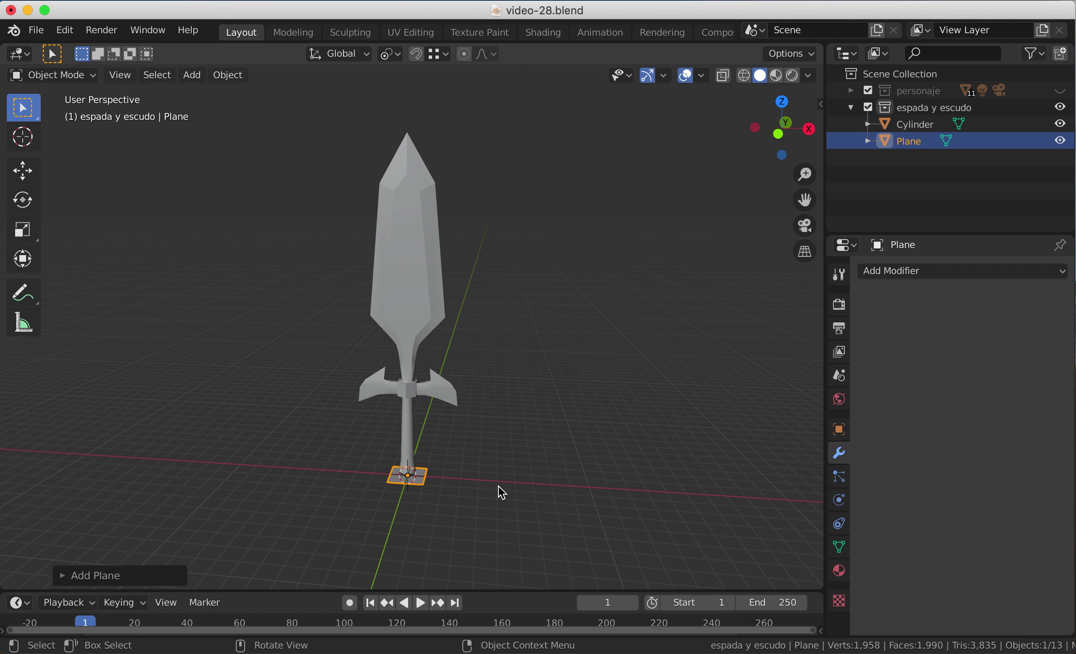
# Step: In front view, rotate the plane 90° about X and move it into the empty space to the right of the sword
pyautogui.press('KP_1')
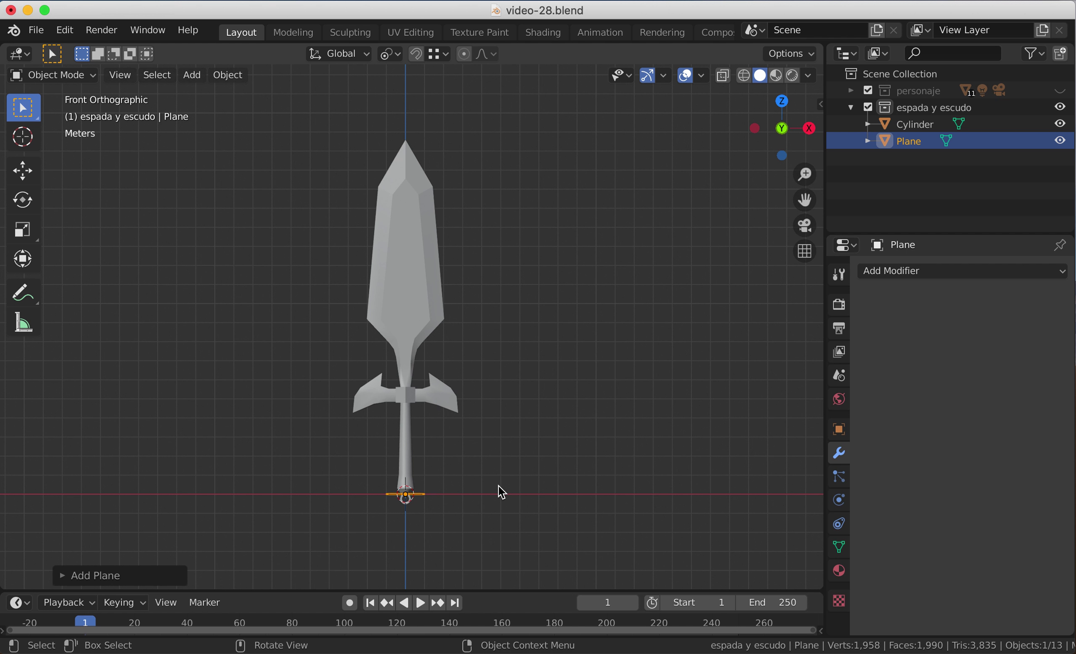
pyautogui.write('rx90')
pyautogui.press('Return')
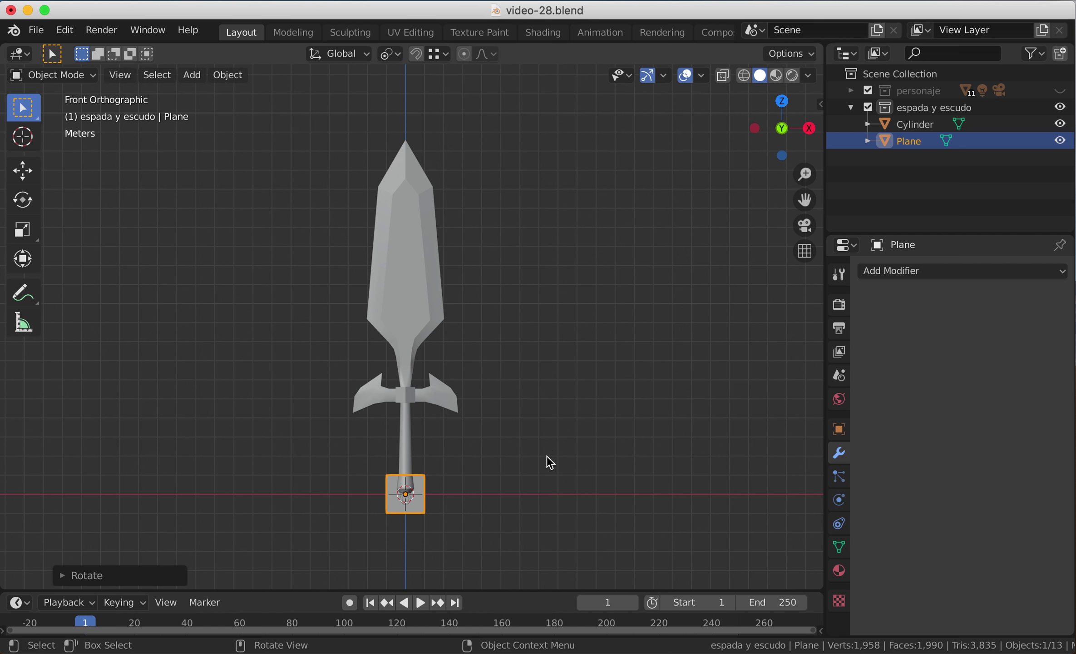
pyautogui.press('g')
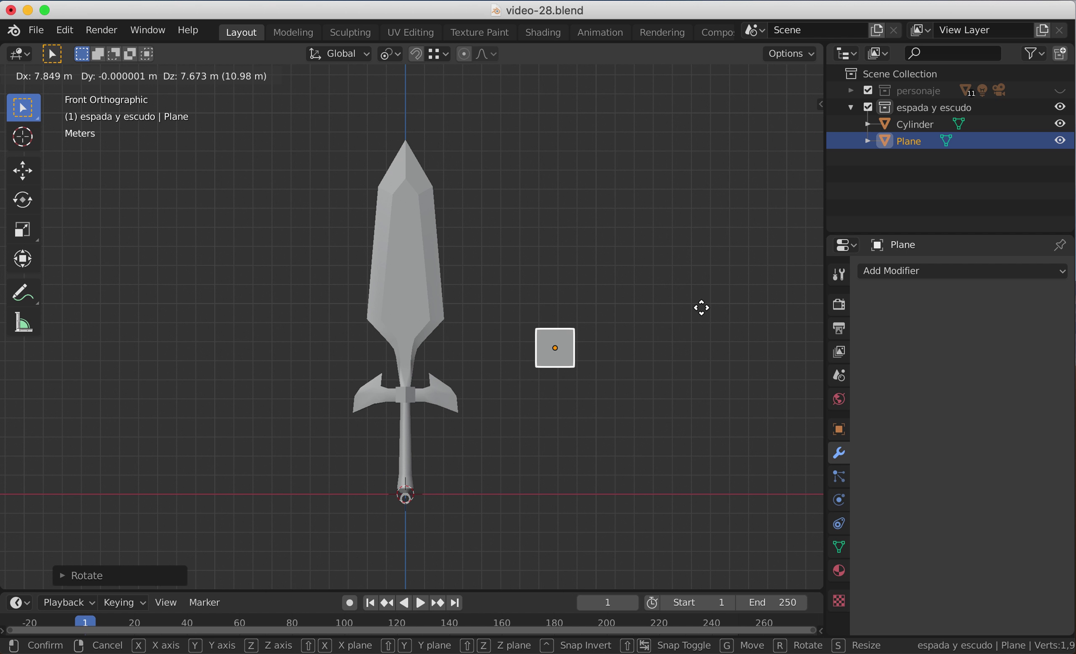
pyautogui.click(701, 327)
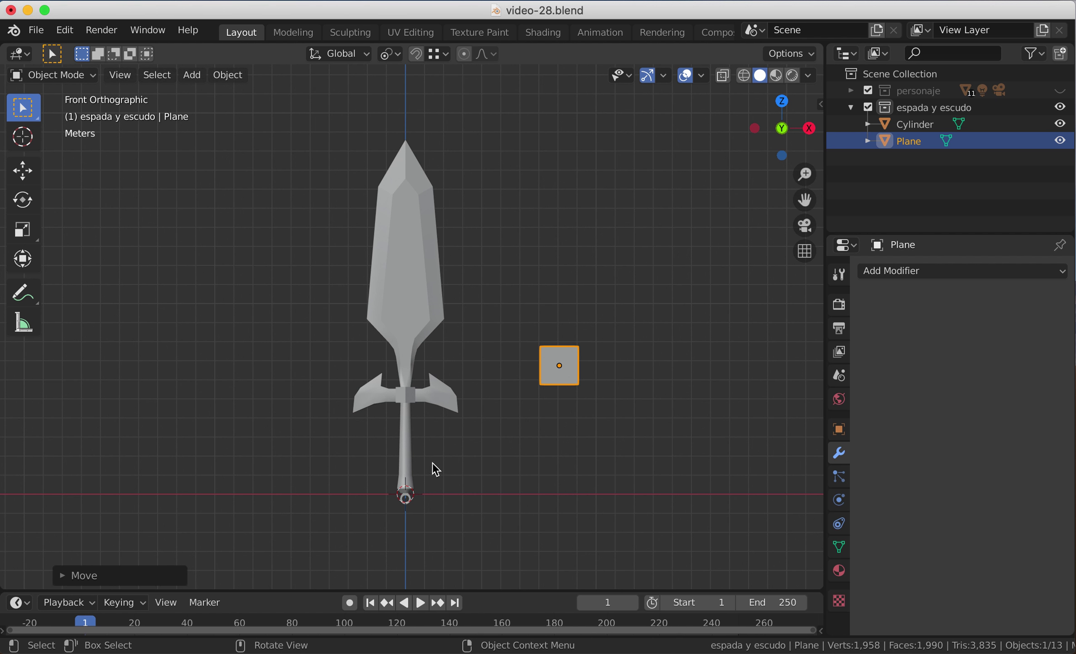
# Step: Add a Mirror modifier to the plane, mirroring across Z only with X and Y disabled
pyautogui.click(894, 271)
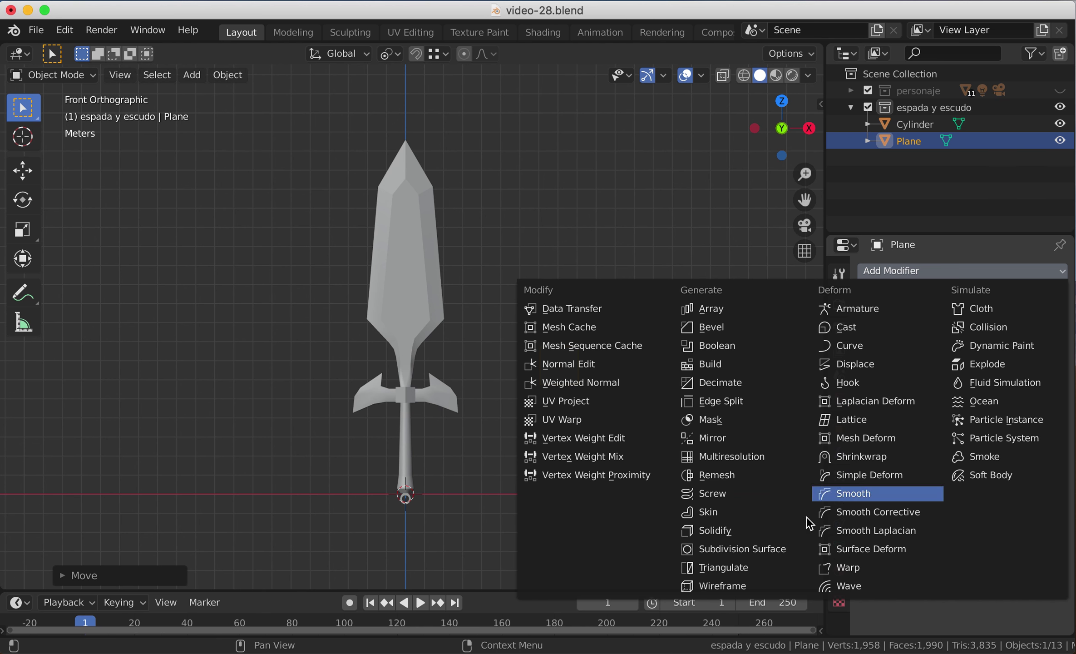
pyautogui.click(727, 438)
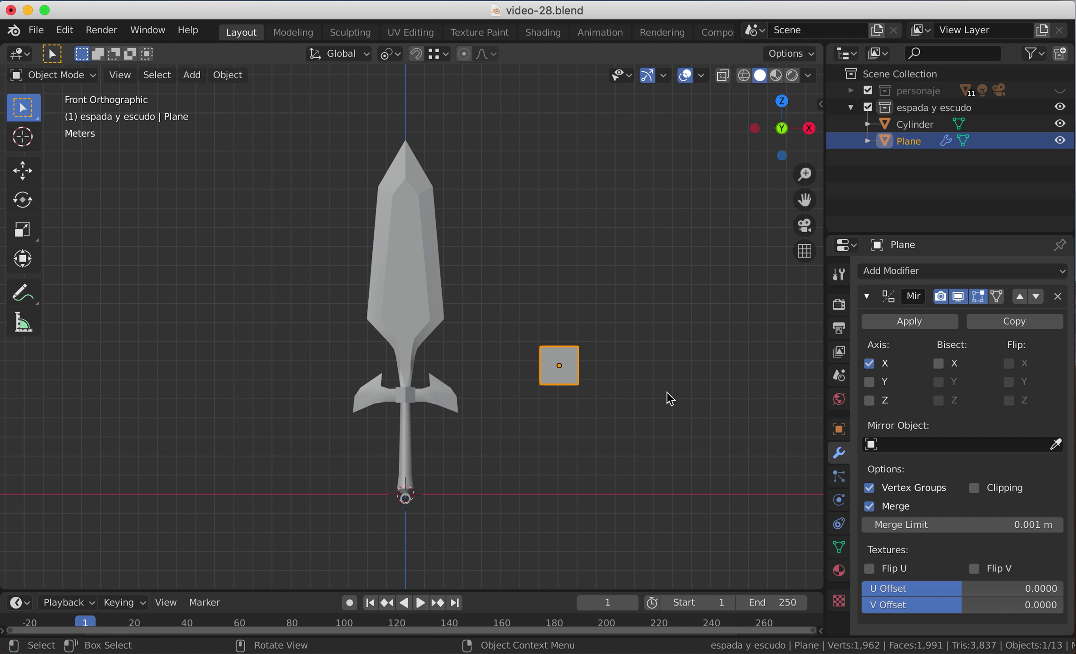
pyautogui.click(869, 363)
pyautogui.click(869, 382)
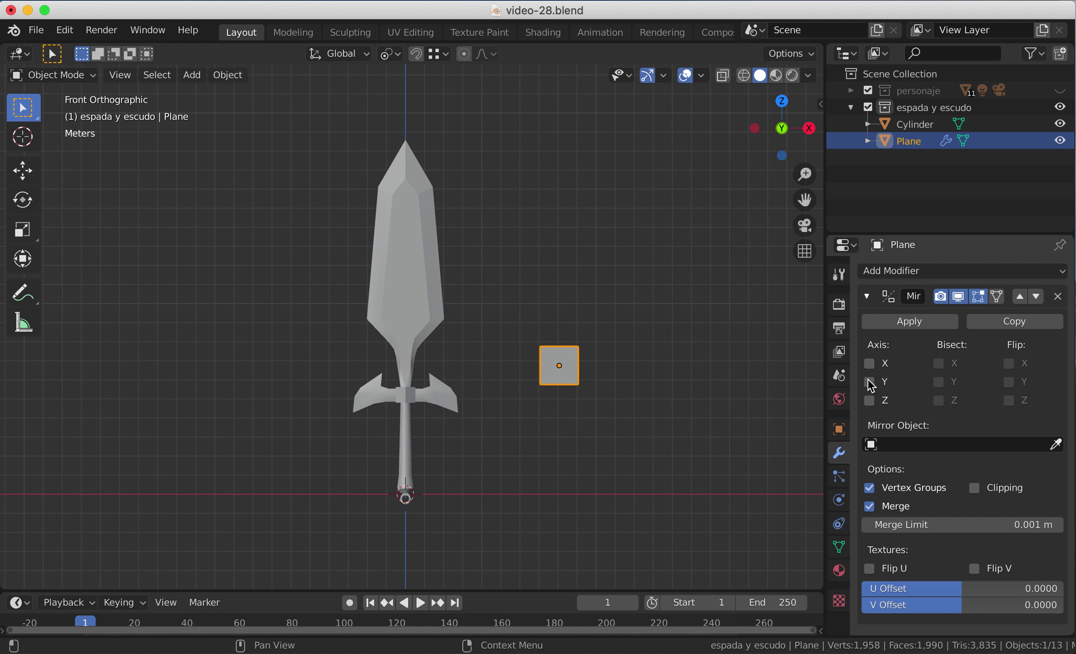
pyautogui.moveTo(668, 411); pyautogui.dragTo(528, 432, button='middle')
pyautogui.click(903, 401)
pyautogui.click(869, 382)
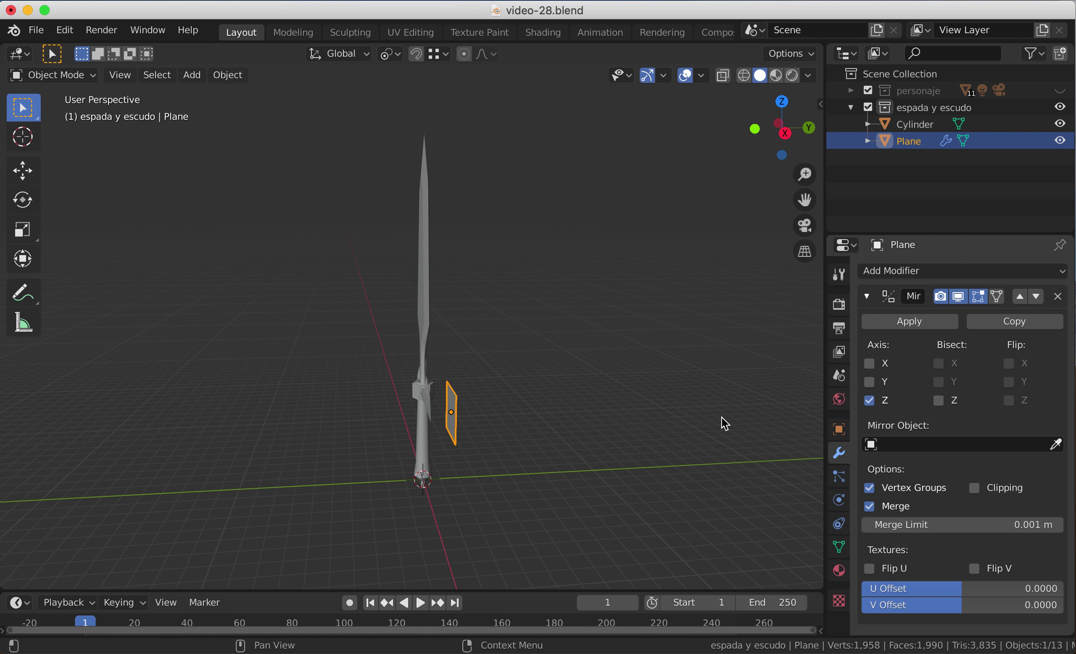
# Step: In Edit Mode, move the plane's whole face about 1.4 m off its origin, mostly along negative Y
pyautogui.press('Tab')
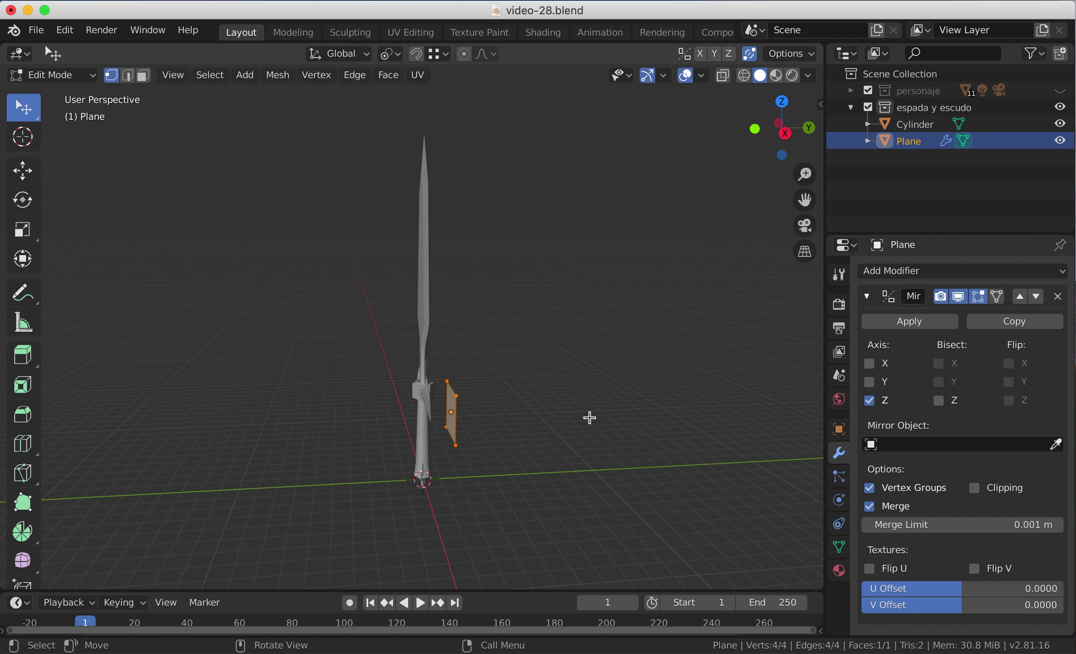
pyautogui.press('g')
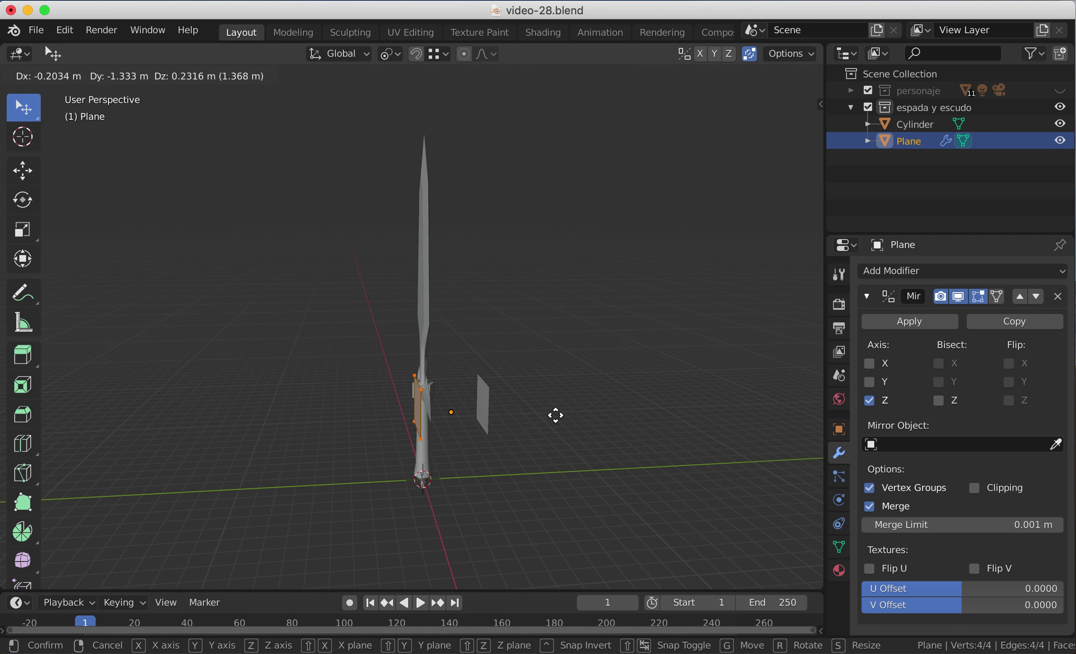
pyautogui.click(558, 413)
# Step: Examine the plane and its mirrored copy from the side, an angle and the front
pyautogui.moveTo(558, 412); pyautogui.dragTo(495, 430, button='middle')
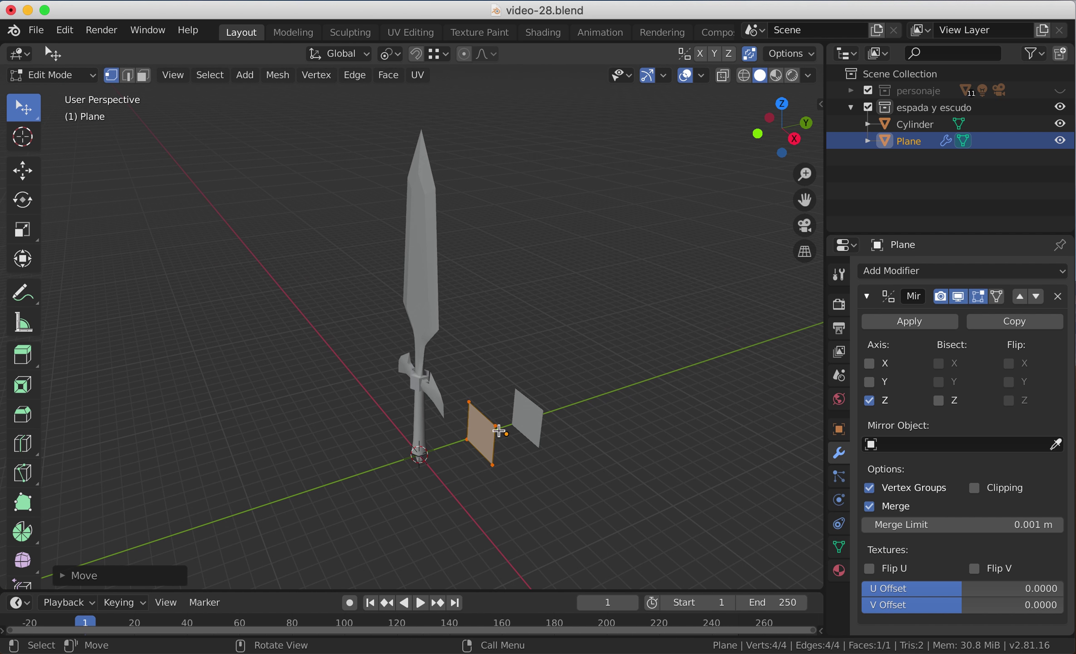
pyautogui.moveTo(565, 461); pyautogui.dragTo(607, 424, button='middle')
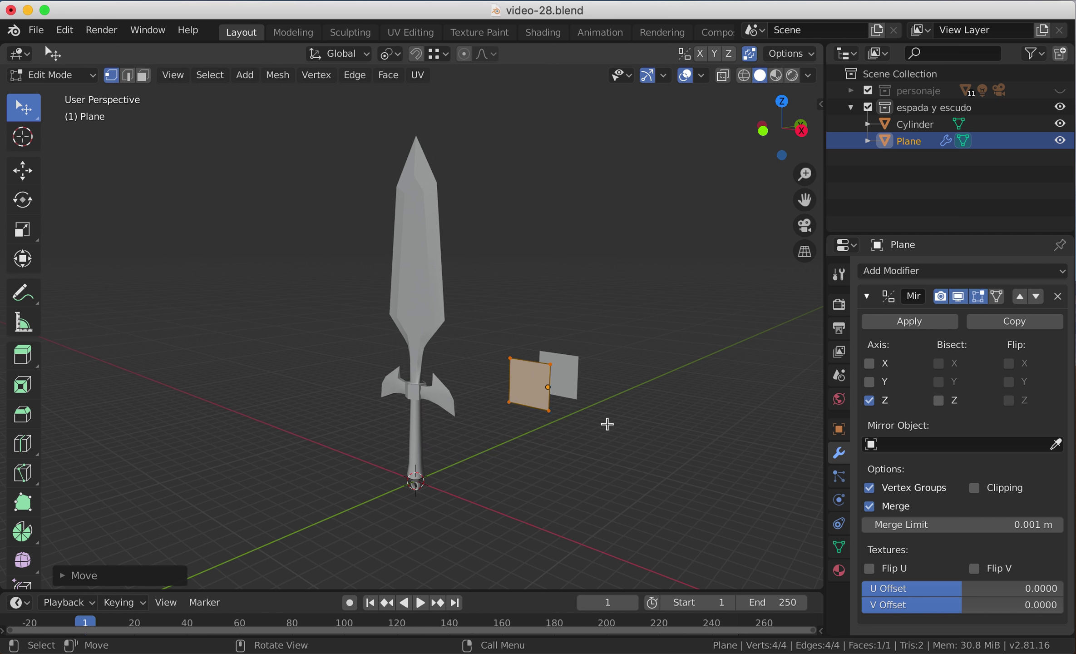
pyautogui.moveTo(709, 426); pyautogui.dragTo(618, 414, button='middle')
pyautogui.scroll(-2, 579, 406)
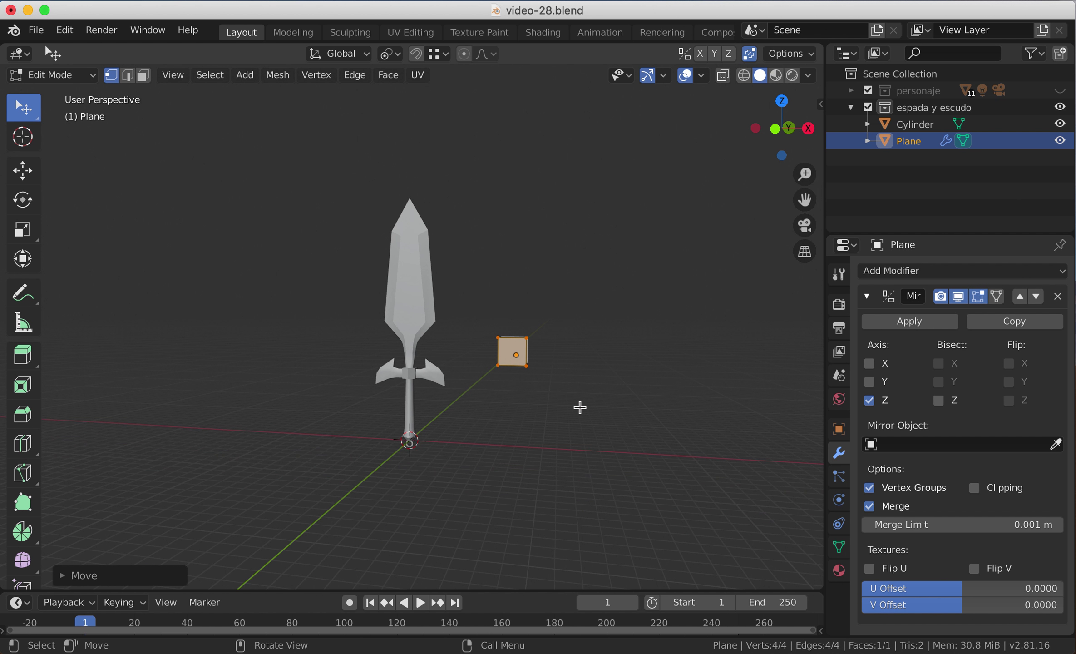
pyautogui.scroll(3, 579, 406)
pyautogui.keyDown('alt'); pyautogui.moveTo(590, 408); pyautogui.dragTo(601, 408, button='middle'); pyautogui.keyUp('alt')
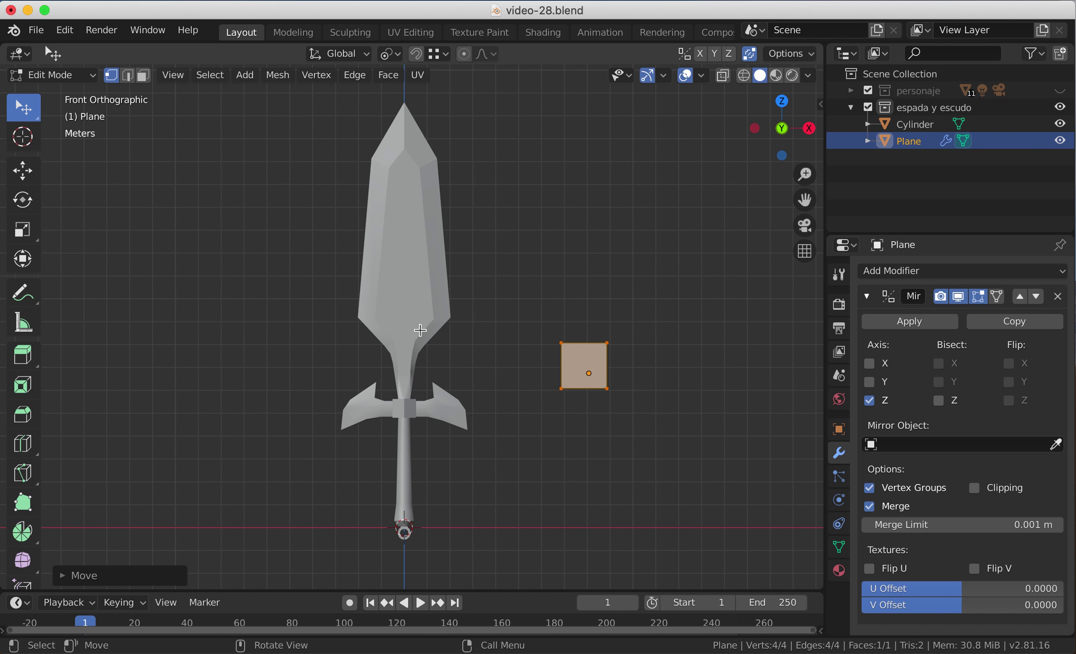
pyautogui.moveTo(653, 354); pyautogui.dragTo(469, 428, button='middle')
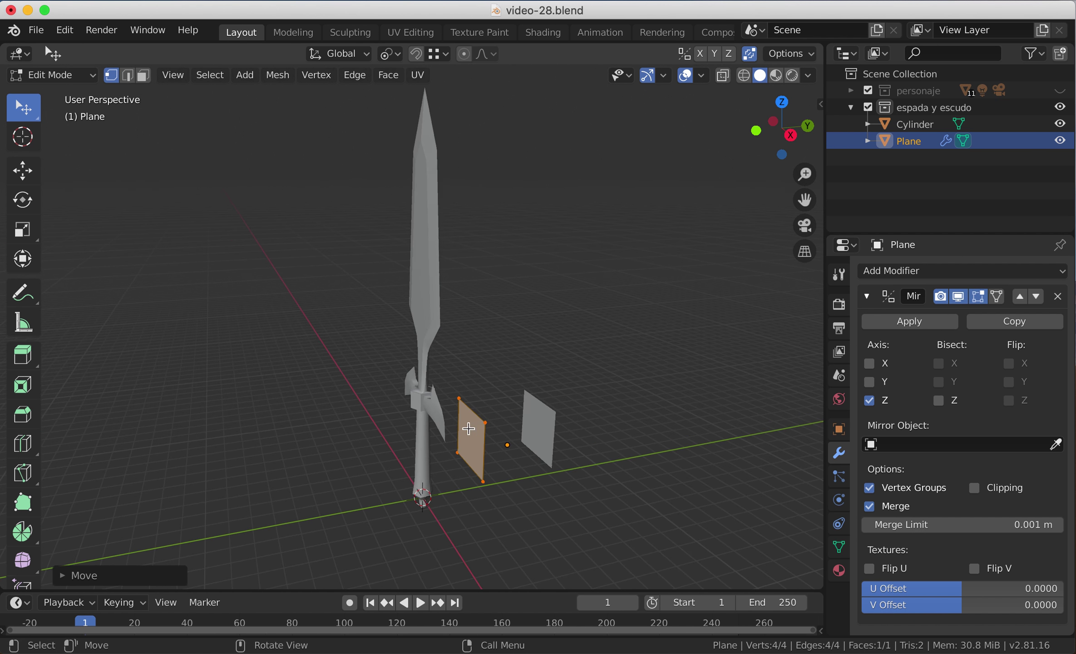
pyautogui.moveTo(562, 435); pyautogui.dragTo(757, 404, button='middle')
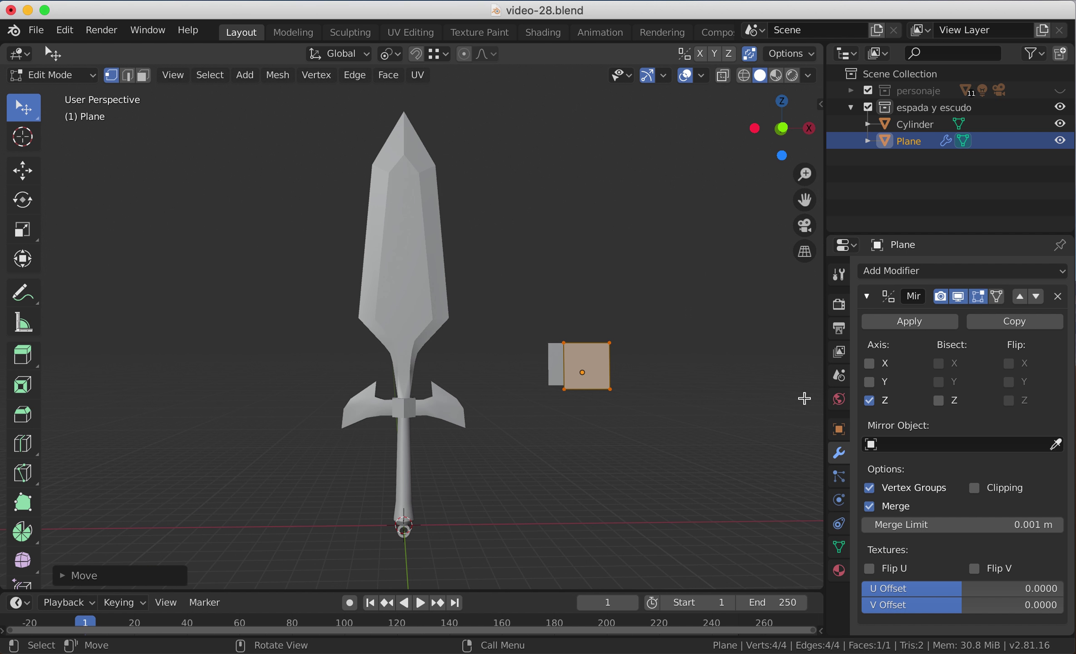
# Step: Turn off the Mirror modifier's display in the viewport
pyautogui.click(959, 297)
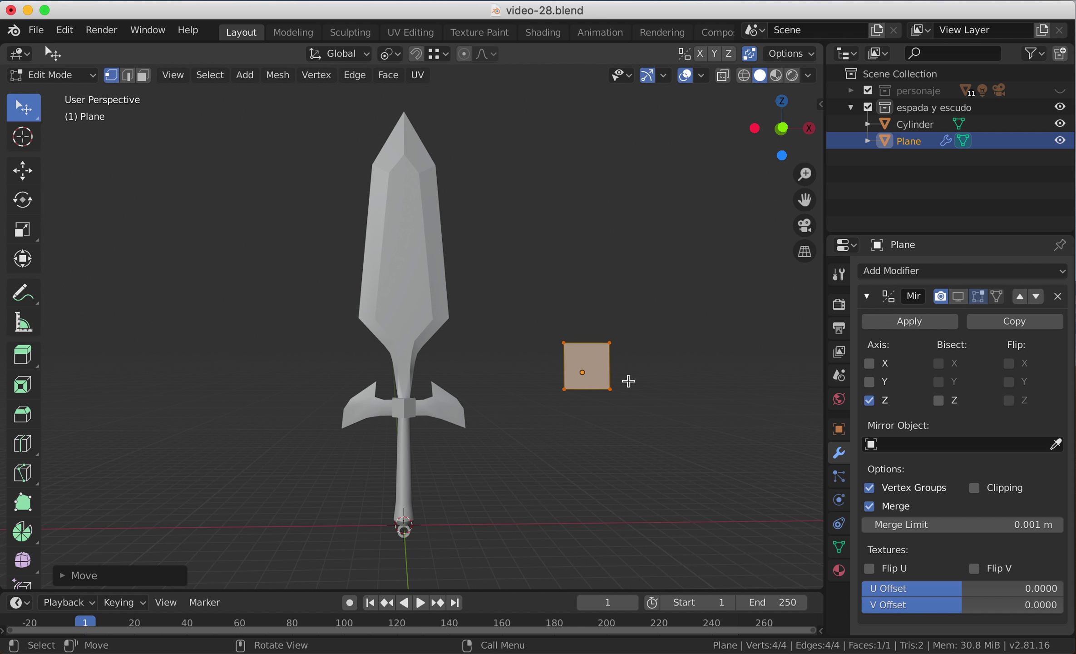
pyautogui.scroll(3, 637, 368)
pyautogui.keyDown('shift'); pyautogui.moveTo(636, 368); pyautogui.dragTo(541, 366, button='middle'); pyautogui.keyUp('shift')
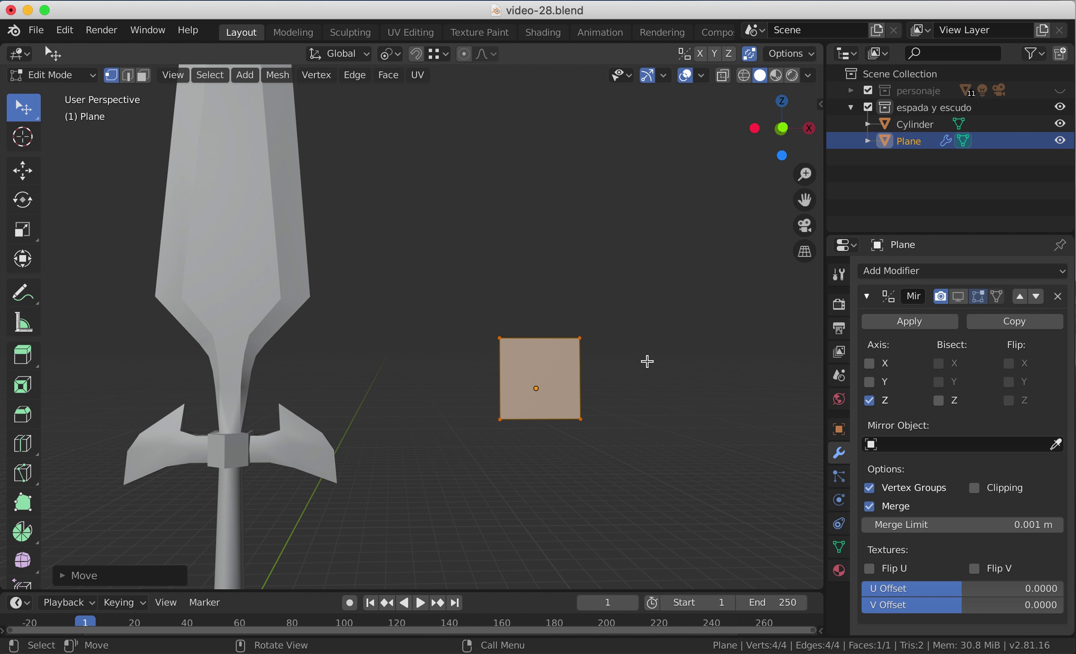
pyautogui.moveTo(496, 323); pyautogui.dragTo(608, 341)
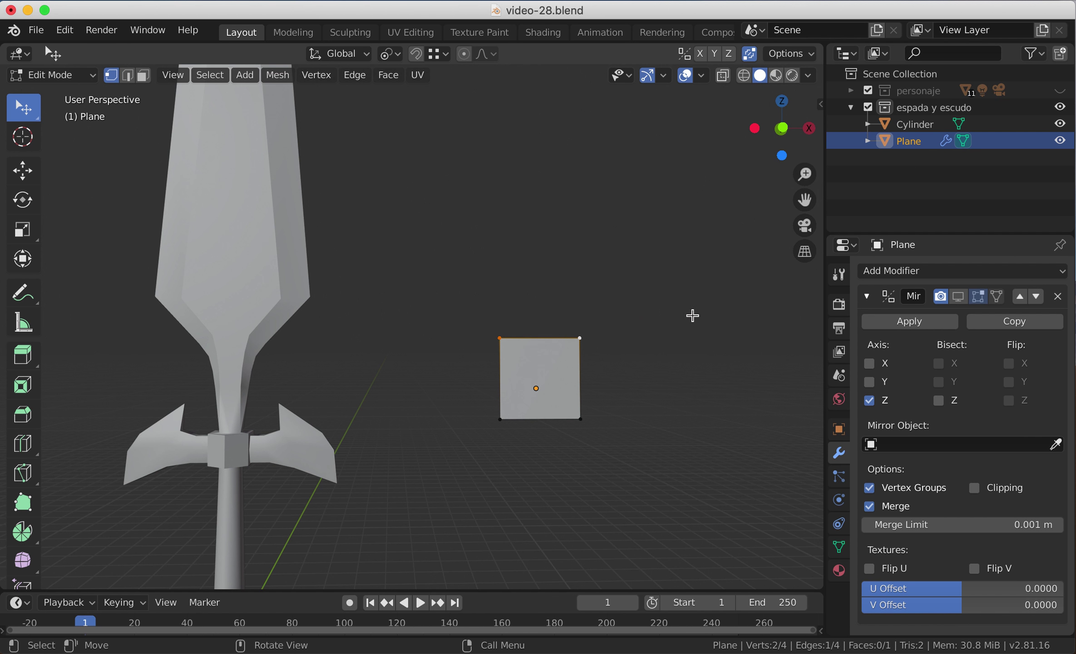
pyautogui.press('s')
pyautogui.press('Escape')
pyautogui.click(495, 338)
pyautogui.moveTo(590, 347); pyautogui.dragTo(642, 337, button='middle')
pyautogui.keyDown('shift'); pyautogui.click(585, 353); pyautogui.keyUp('shift')
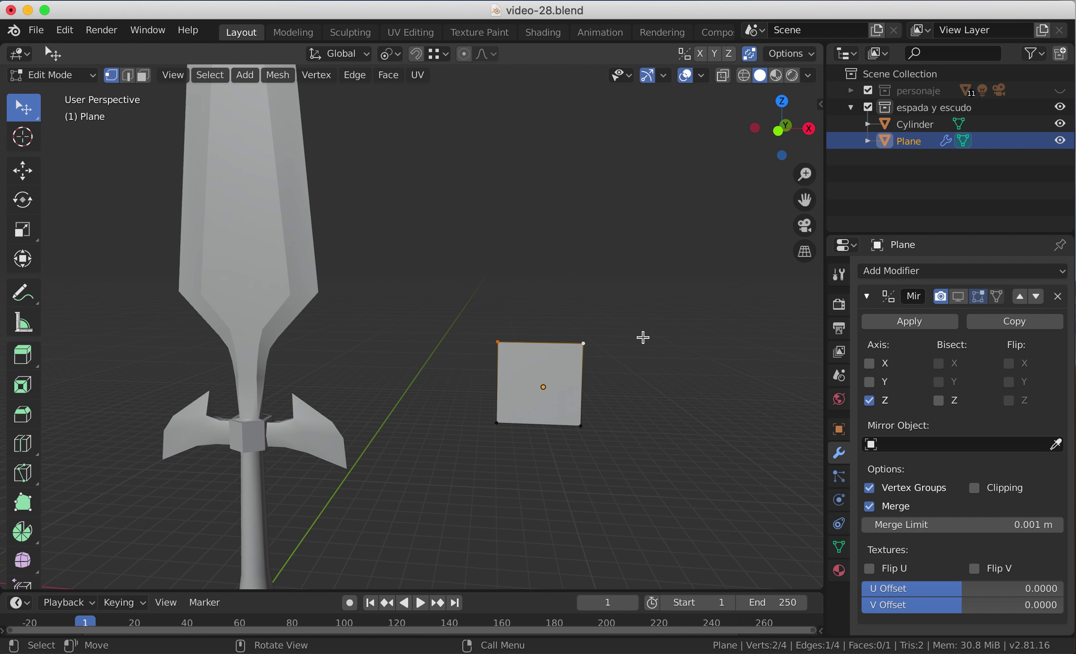
pyautogui.press('s')
pyautogui.press('x')
pyautogui.rightClick(597, 338)
pyautogui.moveTo(593, 344); pyautogui.dragTo(503, 359, button='middle')
pyautogui.click(494, 351)
# Step: In edge select mode, narrow the plane's upper edge, scaling it to about 0.4 along X and again to about 0.55
pyautogui.click(128, 75)
pyautogui.click(525, 350)
pyautogui.moveTo(524, 350); pyautogui.dragTo(558, 319, button='middle')
pyautogui.press('s')
pyautogui.press('x')
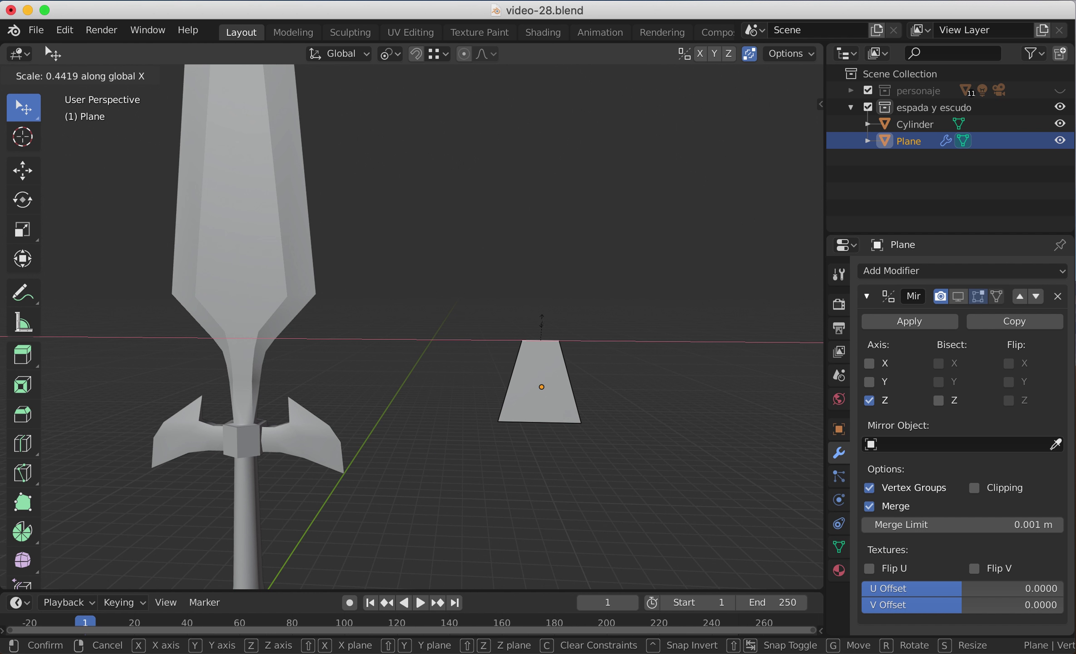
pyautogui.click(536, 322)
pyautogui.scroll(2, 561, 362)
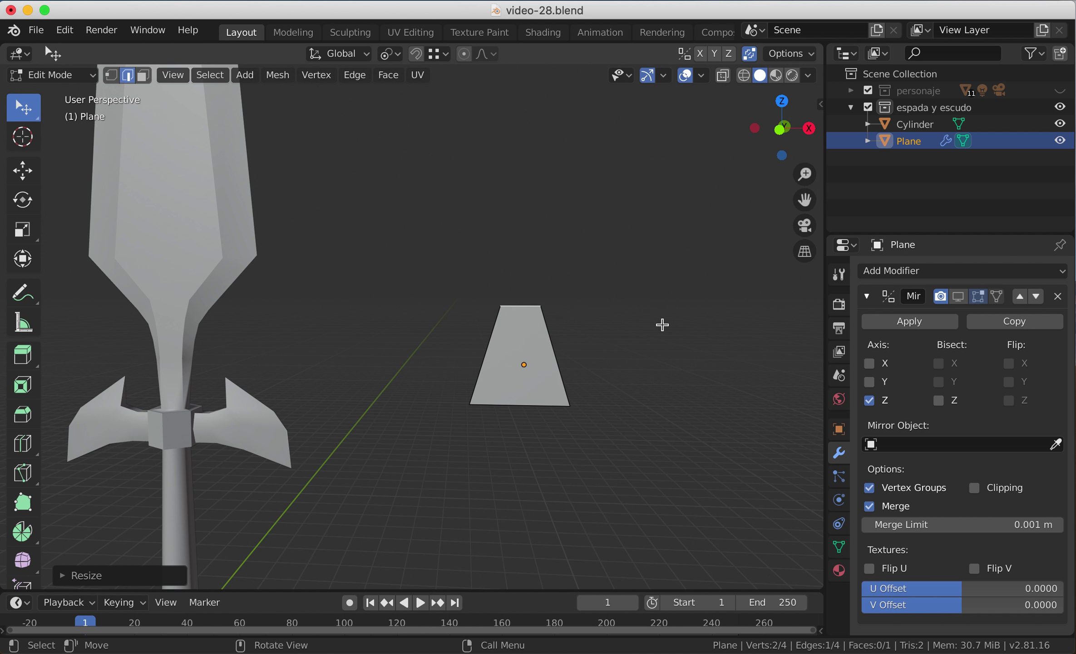
pyautogui.press('s')
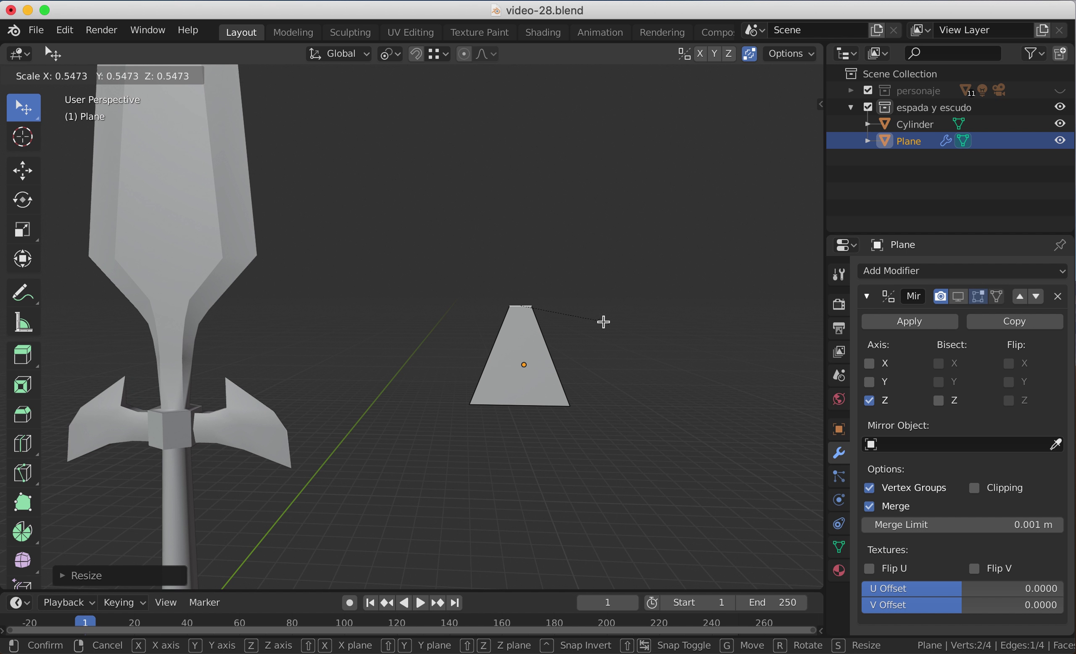
pyautogui.click(600, 319)
# Step: Add a centred horizontal loop cut across the trapezoid face and lower it slightly along Z
pyautogui.hotkey('ctrl', 'r')
pyautogui.click(537, 360)
pyautogui.rightClick(537, 360)
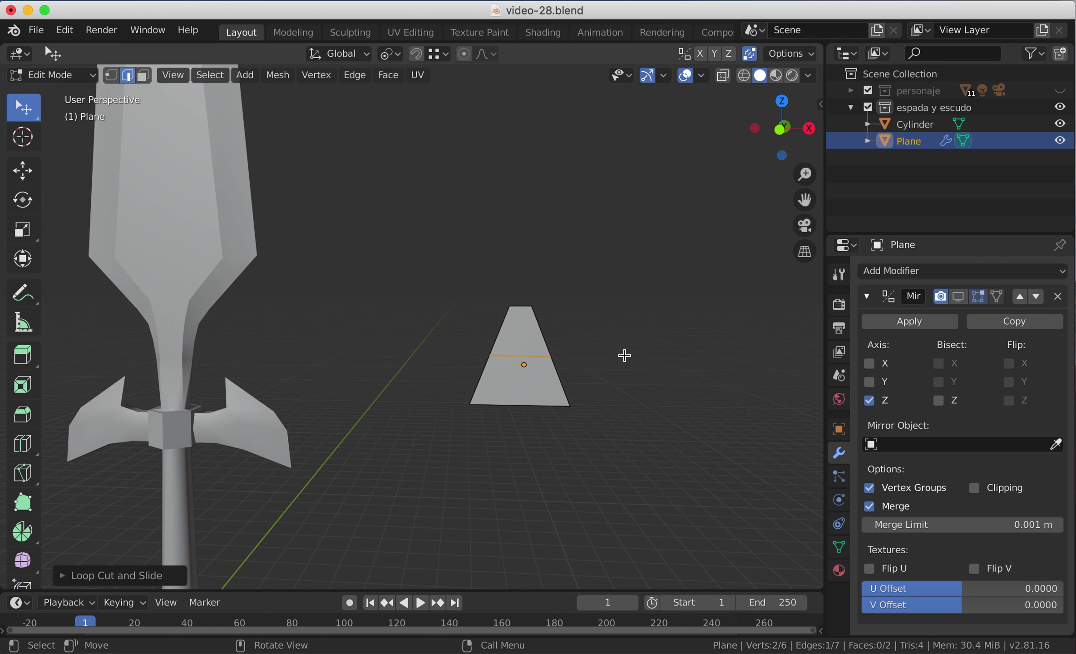
pyautogui.press('g')
pyautogui.press('z')
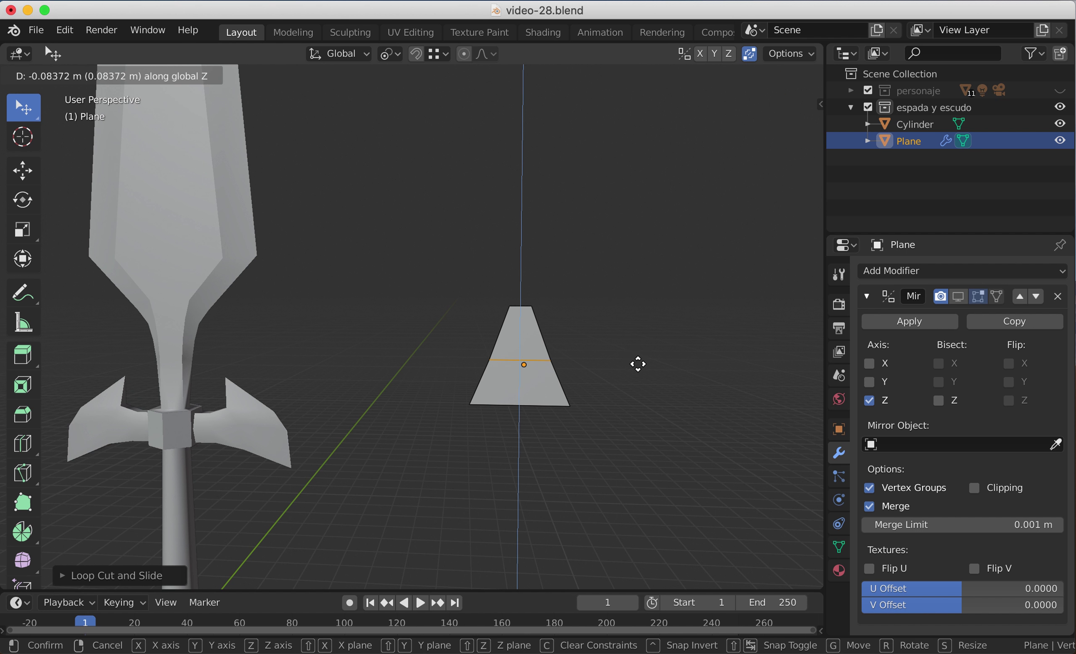
pyautogui.click(637, 361)
# Step: Widen the middle edge beyond the width of the base and raise it slightly along Z
pyautogui.press('s')
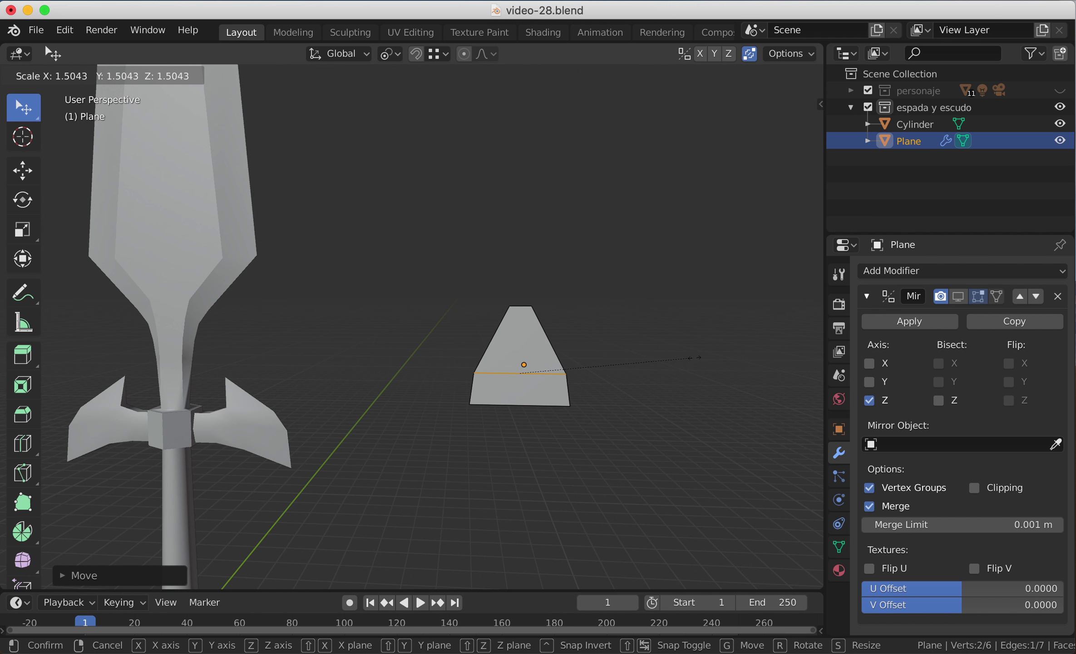
pyautogui.click(752, 355)
pyautogui.press('g')
pyautogui.press('z')
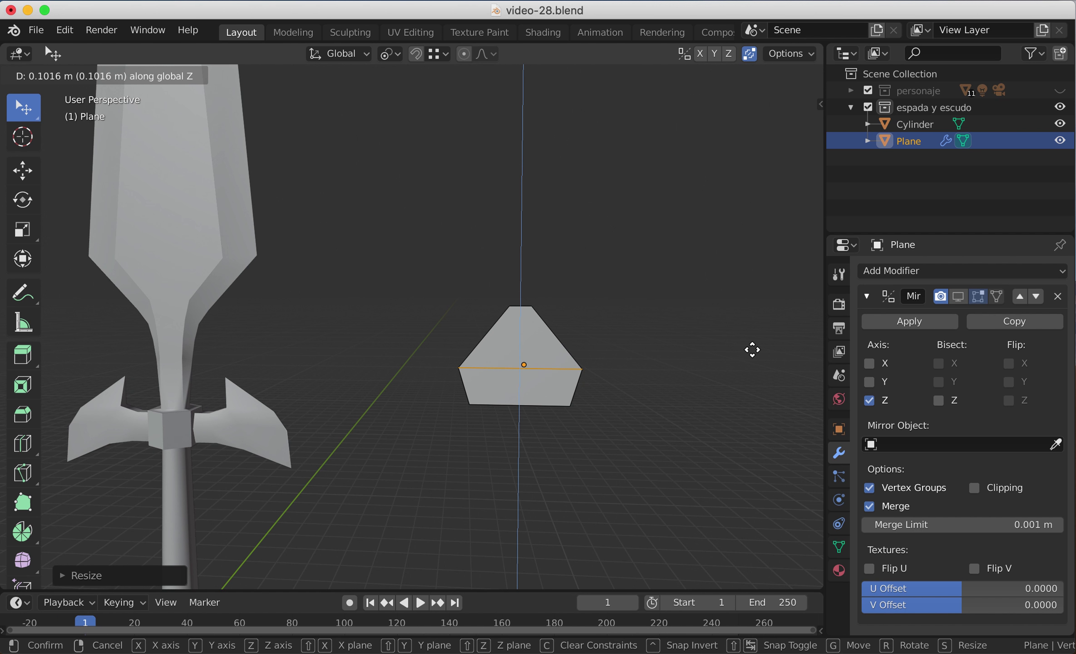
pyautogui.click(753, 348)
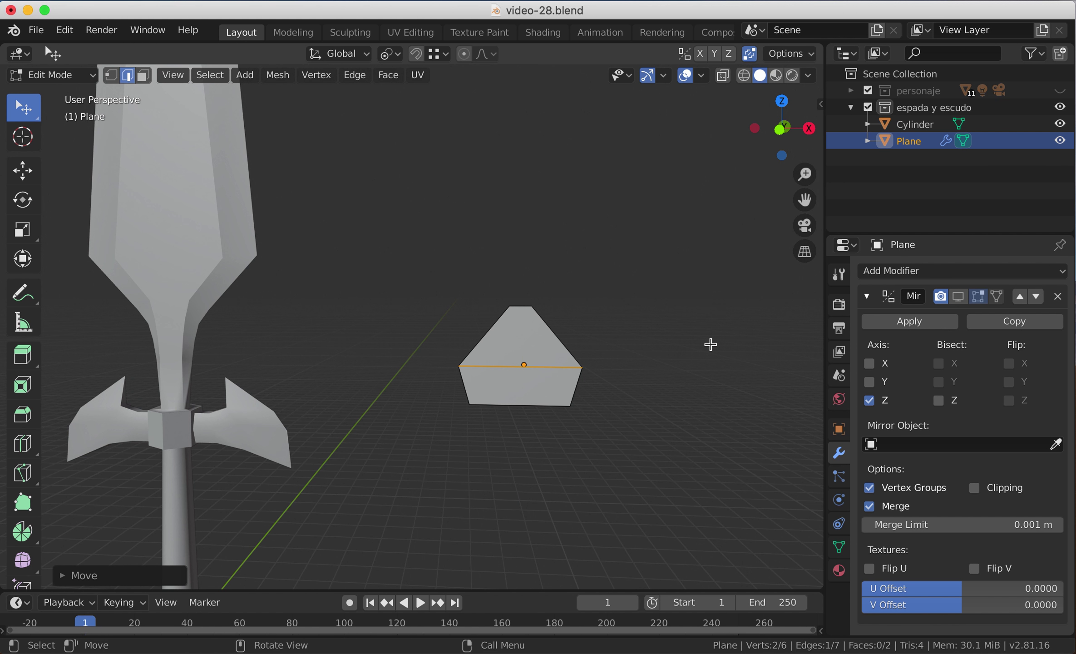
pyautogui.press('s')
pyautogui.click(732, 350)
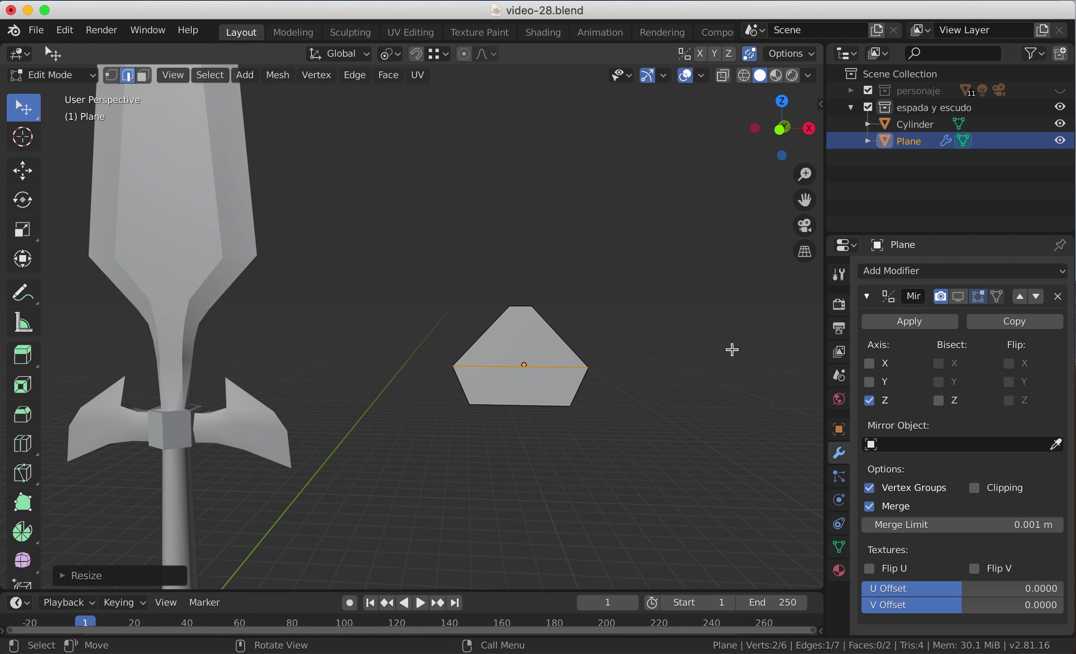
# Step: Narrow the shape's bottom edge by scaling it to about 0.66
pyautogui.click(539, 405)
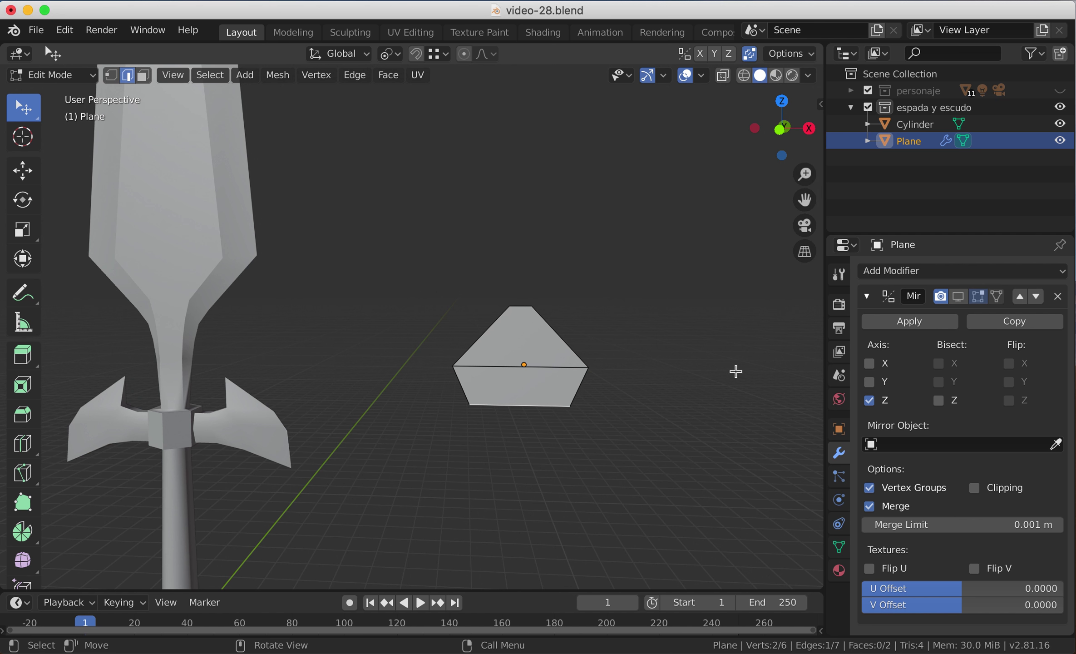
pyautogui.press('s')
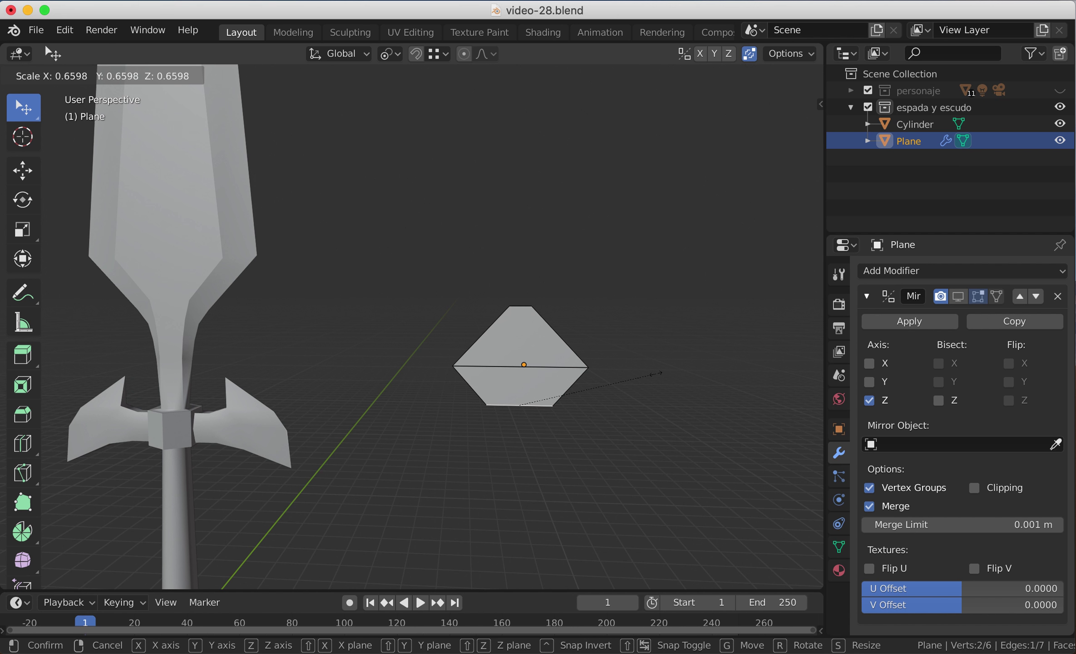
pyautogui.click(654, 374)
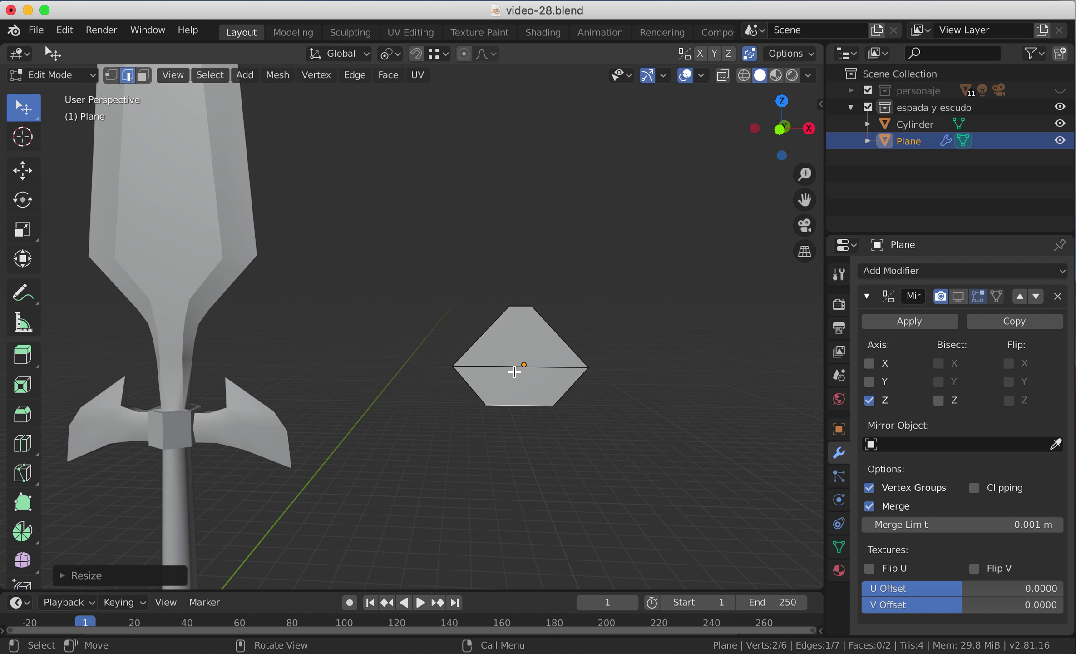
# Step: Add a centred vertical loop cut through both faces of the shield shape
pyautogui.hotkey('ctrl', 'r')
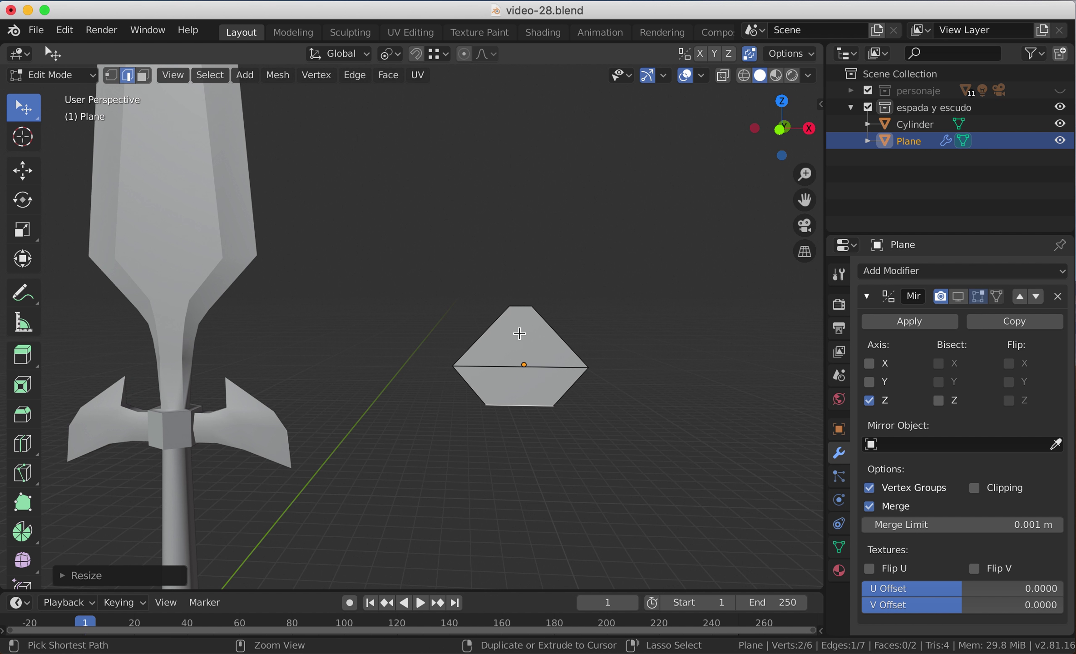
pyautogui.click(523, 303)
pyautogui.rightClick(522, 304)
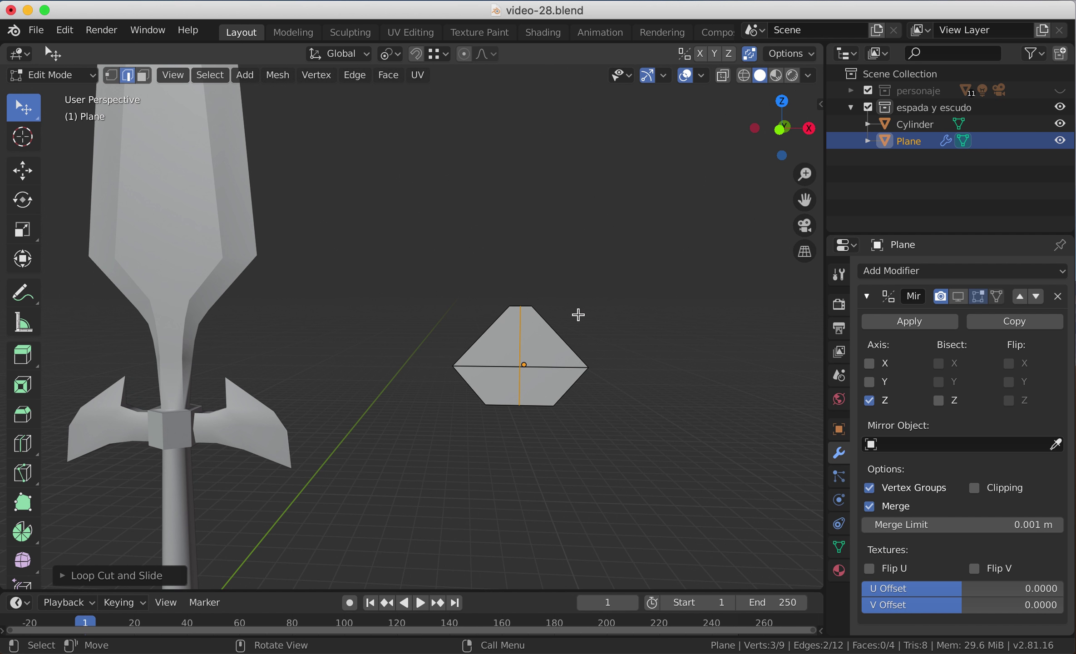
# Step: In vertex select mode, lower the bottom centre vertex about 0.19 m along Z to form a point
pyautogui.click(111, 75)
pyautogui.click(536, 366)
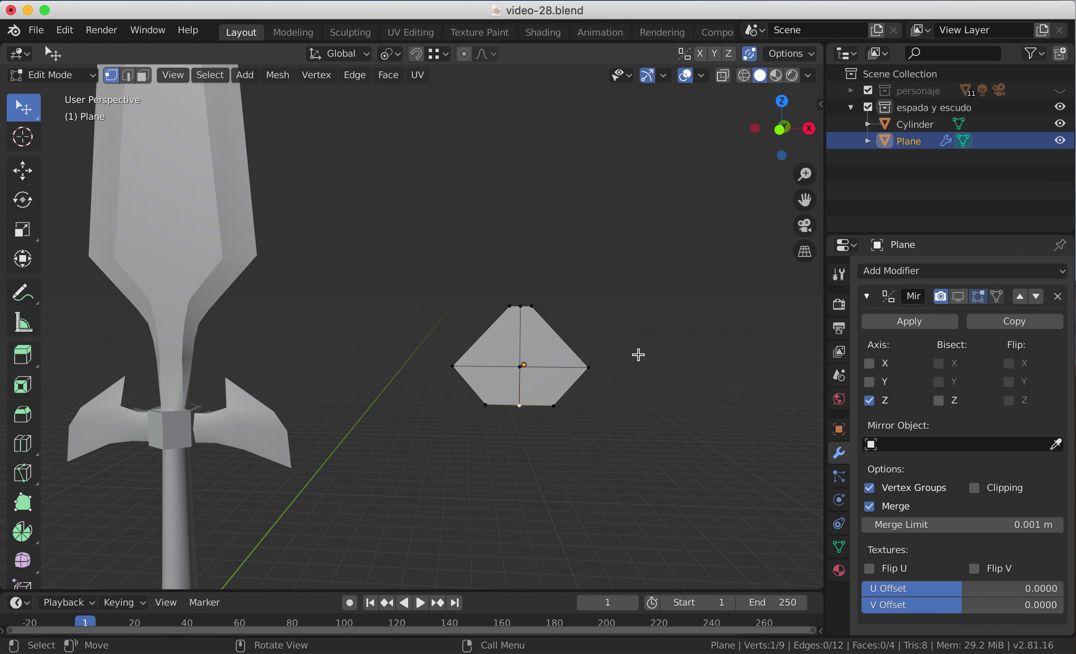
pyautogui.press('g')
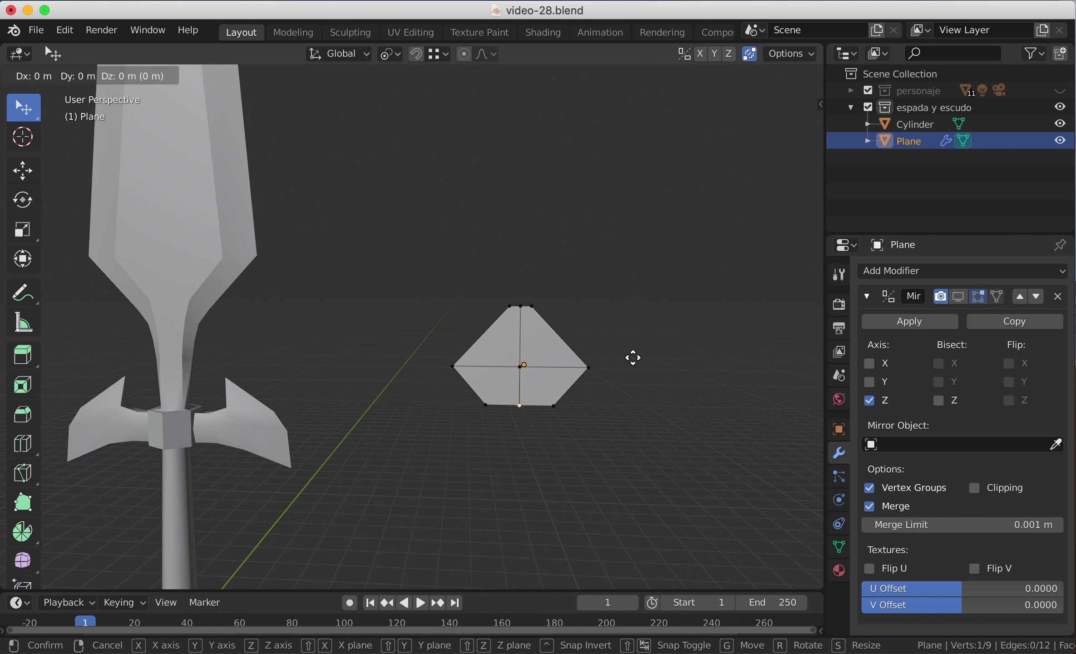
pyautogui.press('z')
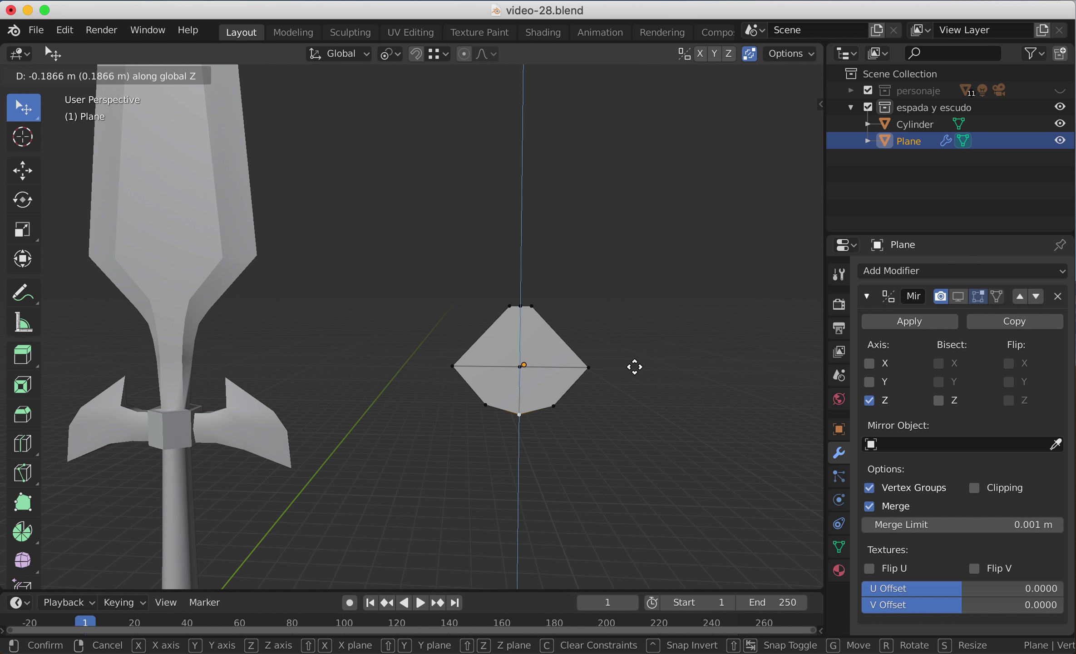
pyautogui.click(634, 367)
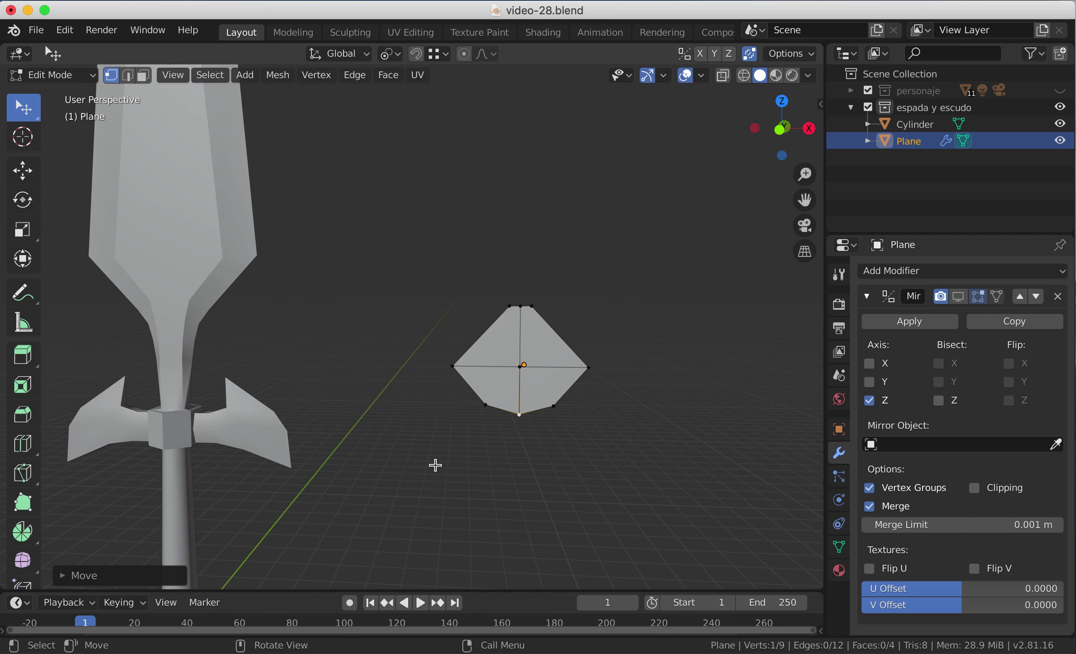
pyautogui.click(487, 406)
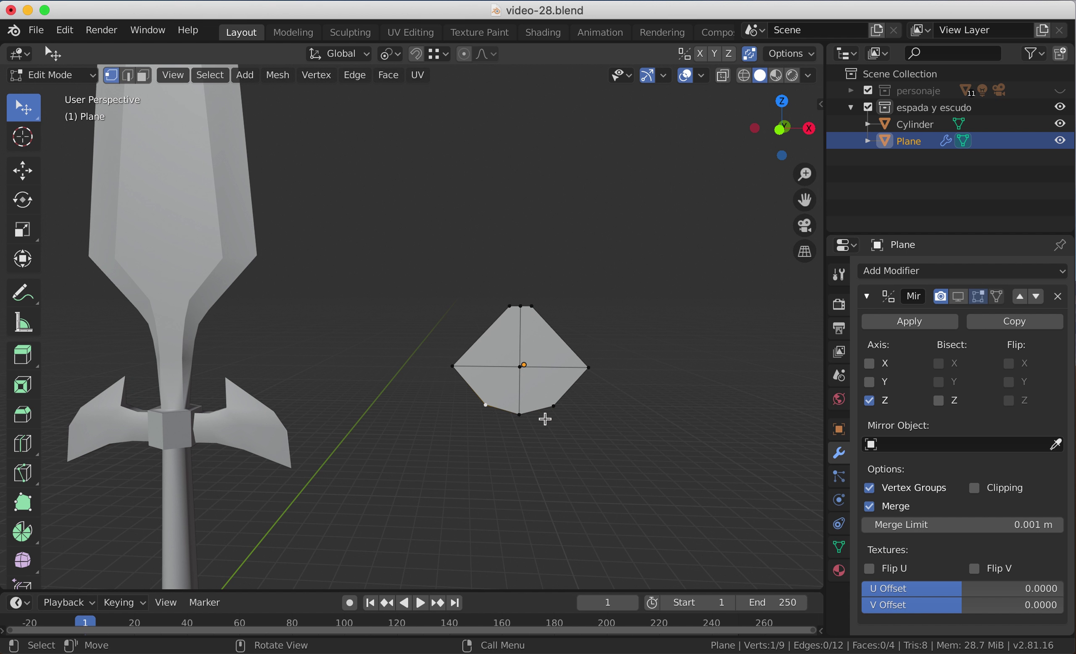
pyautogui.keyDown('shift'); pyautogui.click(552, 407); pyautogui.keyUp('shift')
pyautogui.press('s')
pyautogui.press('x')
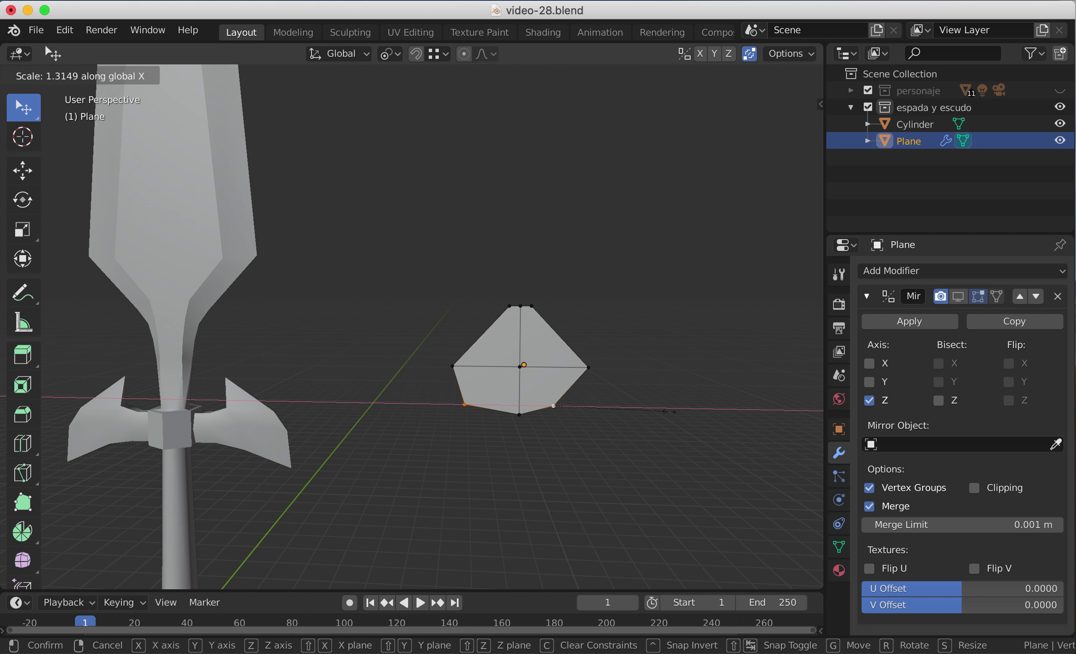
pyautogui.press('Escape')
pyautogui.keyDown('shift'); pyautogui.click(564, 405); pyautogui.keyUp('shift')
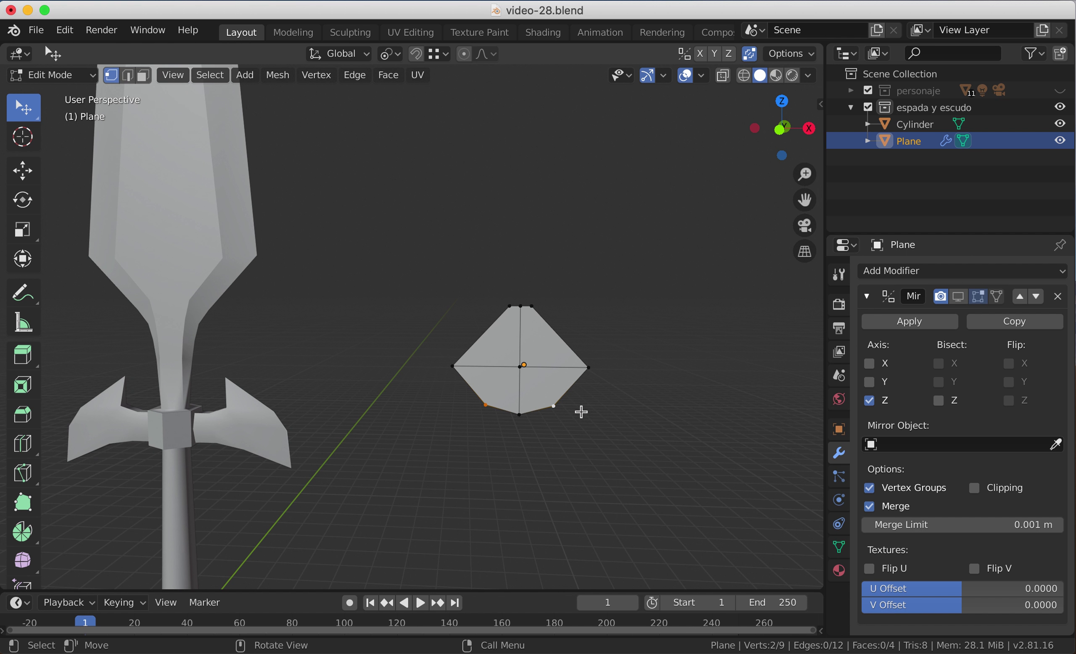
pyautogui.press('s')
pyautogui.press('Escape')
pyautogui.moveTo(553, 421); pyautogui.dragTo(551, 423, button='middle')
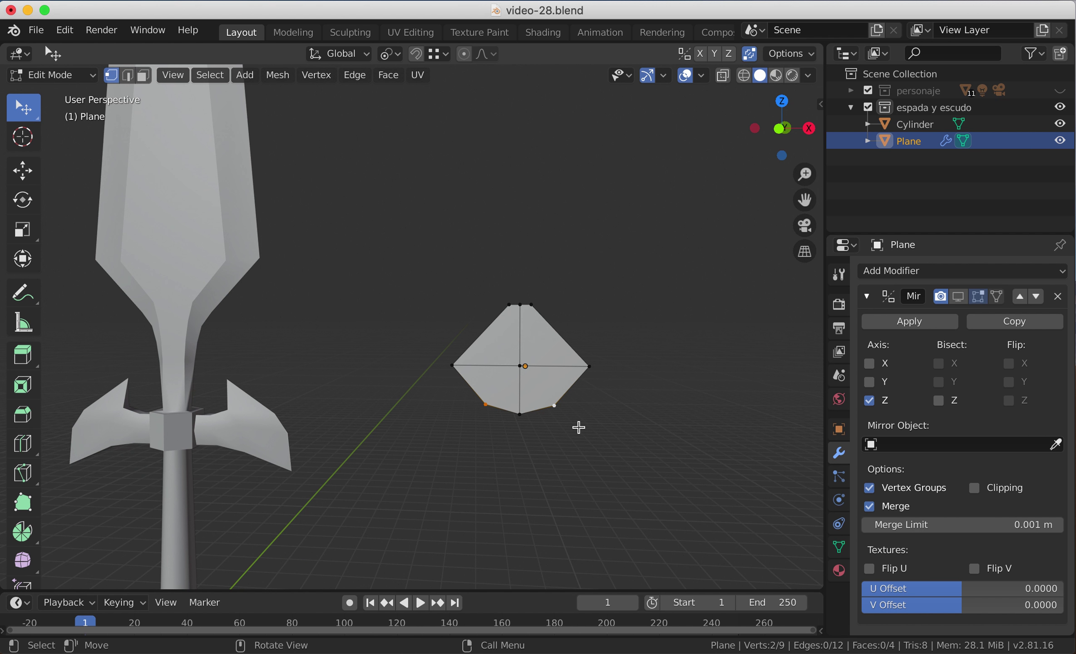
pyautogui.press('g')
pyautogui.press('Escape')
pyautogui.moveTo(576, 431)
pyautogui.mouseDown(button='middle')
pyautogui.moveTo(583, 462)
pyautogui.moveTo(537, 454)
pyautogui.moveTo(569, 425)
pyautogui.mouseUp(button='middle')
pyautogui.press('g')
pyautogui.press('Escape')
# Step: Switch to the front orthographic view and select the two lower corner vertices in vertex select mode
pyautogui.press('KP_1')
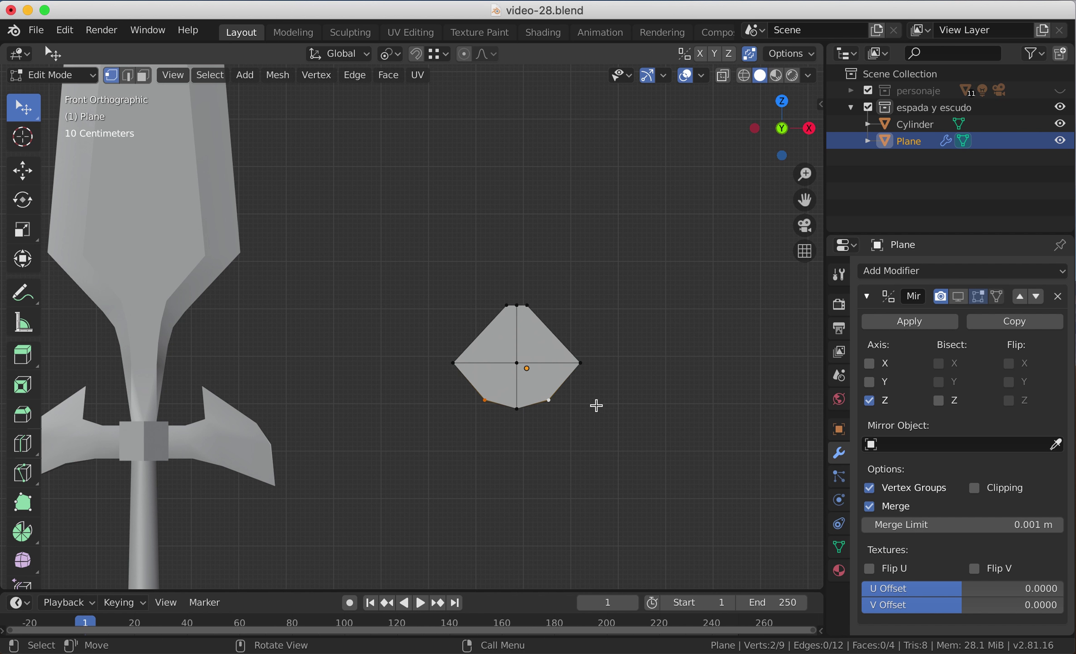
pyautogui.click(126, 75)
pyautogui.click(500, 406)
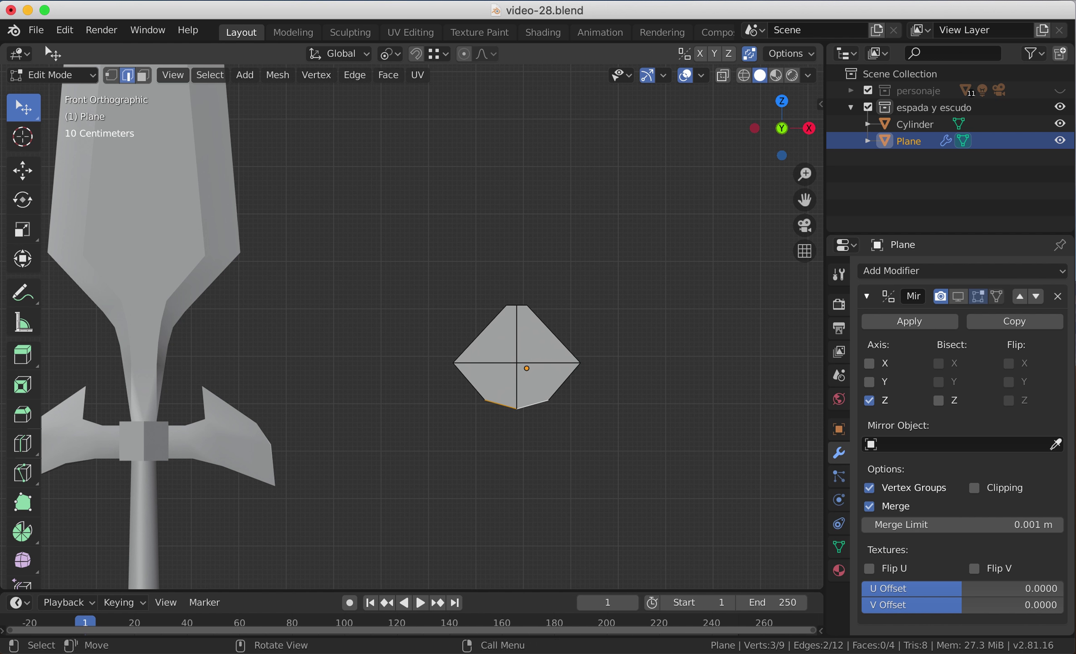
pyautogui.press('s')
pyautogui.press('Escape')
pyautogui.click(110, 77)
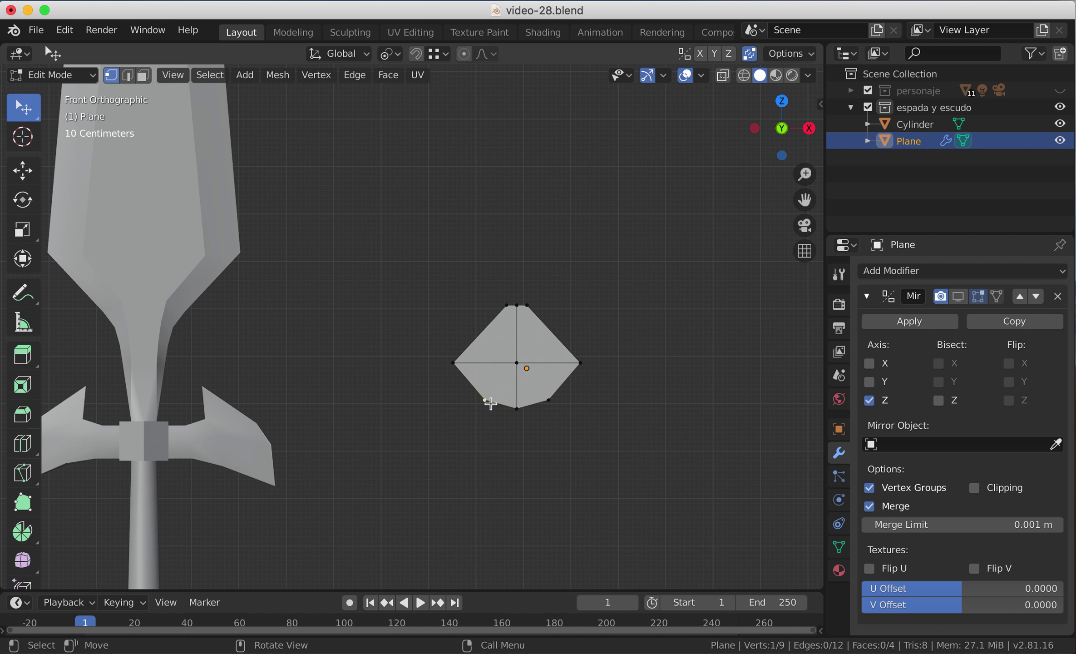
pyautogui.keyDown('shift'); pyautogui.click(551, 401); pyautogui.keyUp('shift')
pyautogui.click(399, 55)
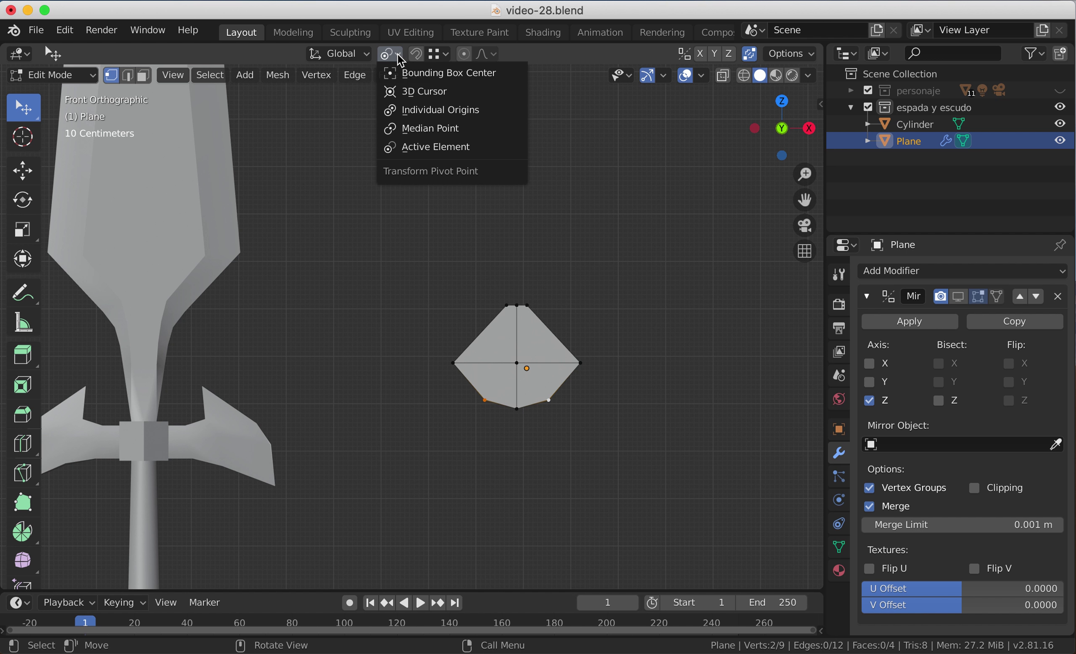
pyautogui.click(413, 73)
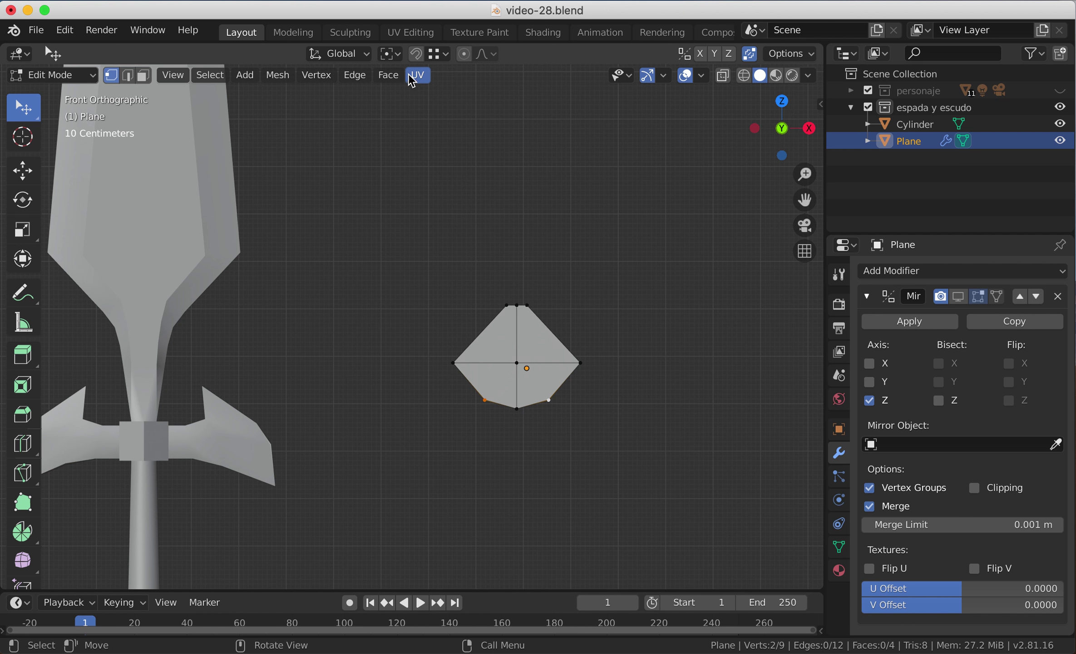
pyautogui.click(396, 54)
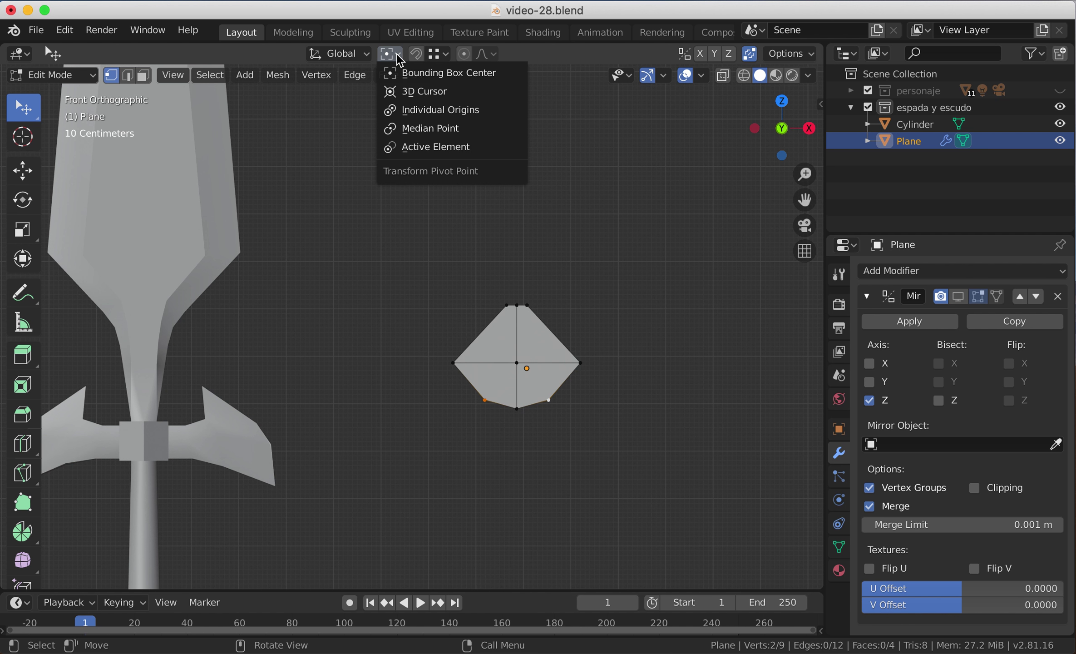
pyautogui.click(427, 113)
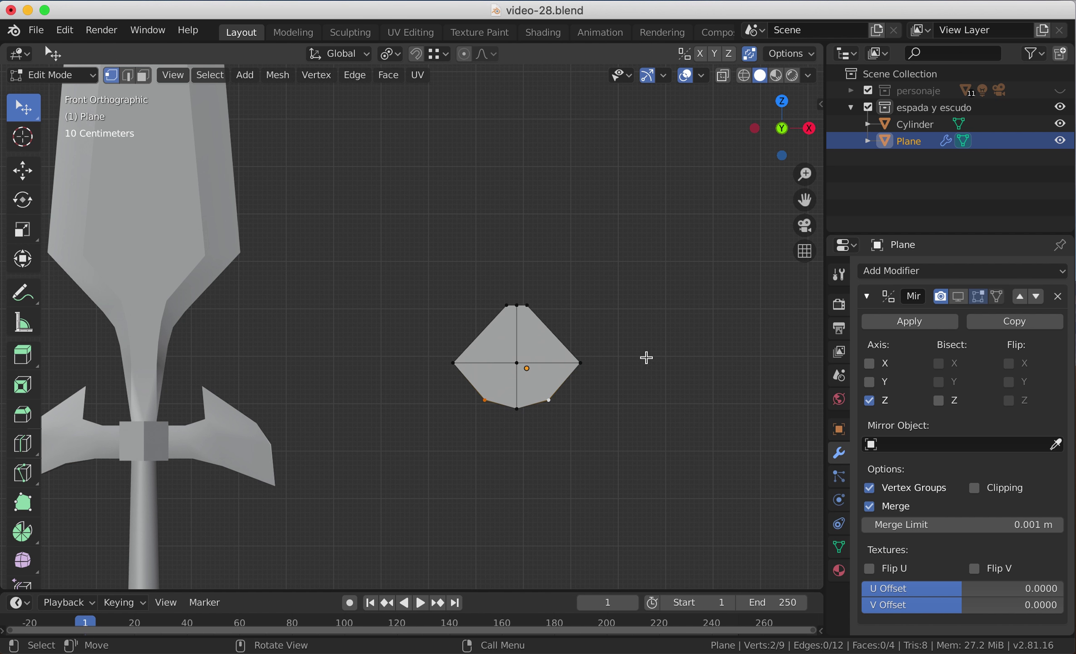
pyautogui.press('s')
pyautogui.press('Escape')
pyautogui.click(392, 55)
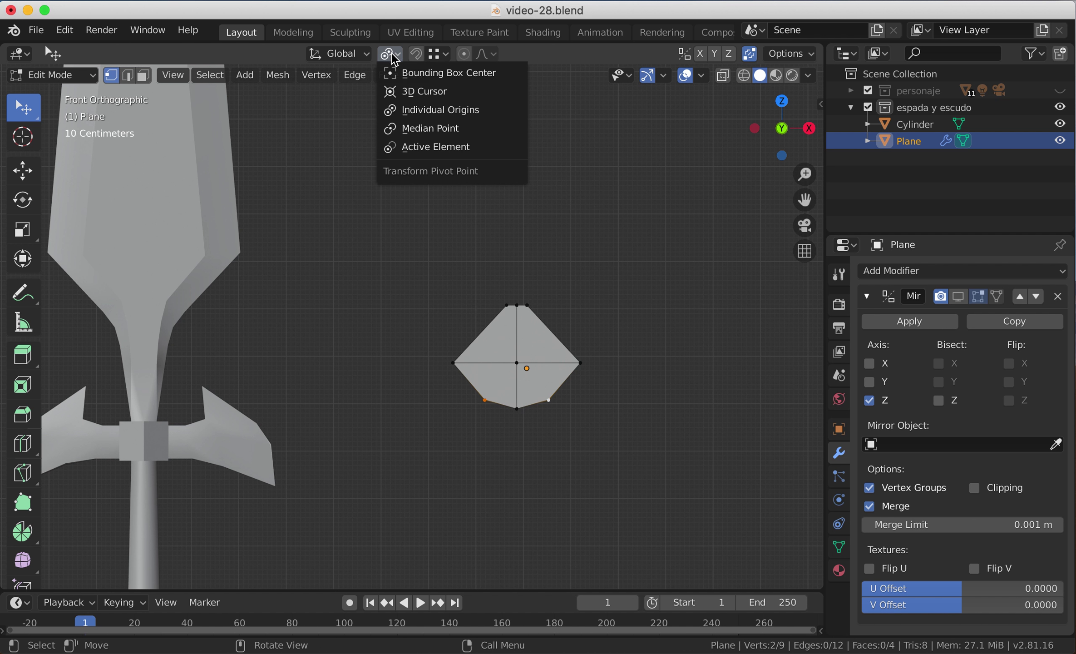
pyautogui.click(416, 92)
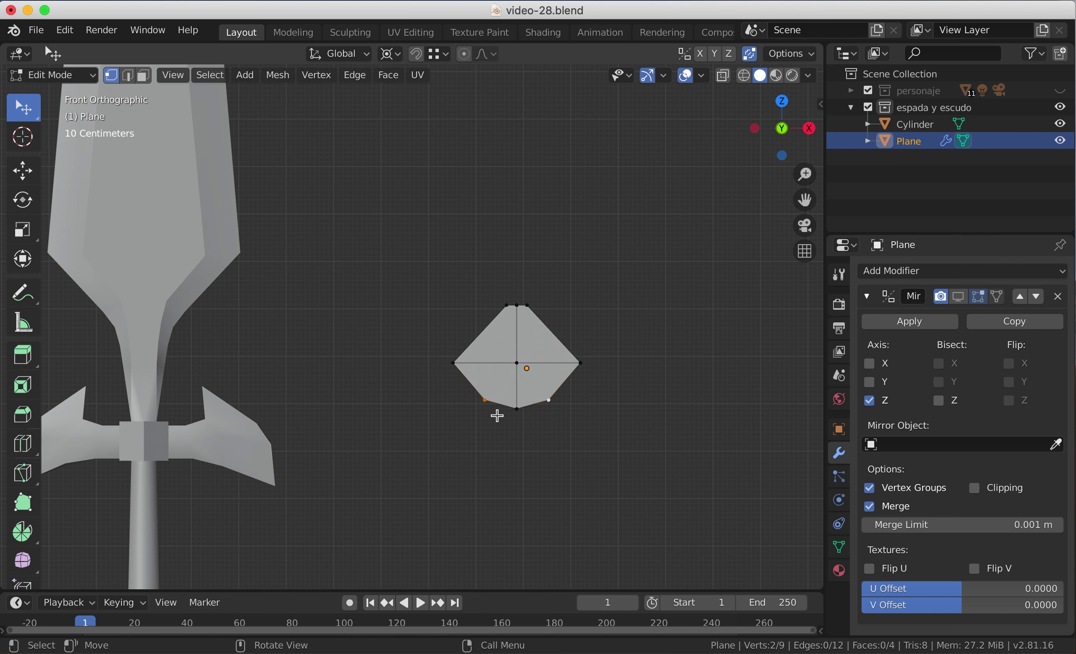
pyautogui.press('s')
pyautogui.press('z')
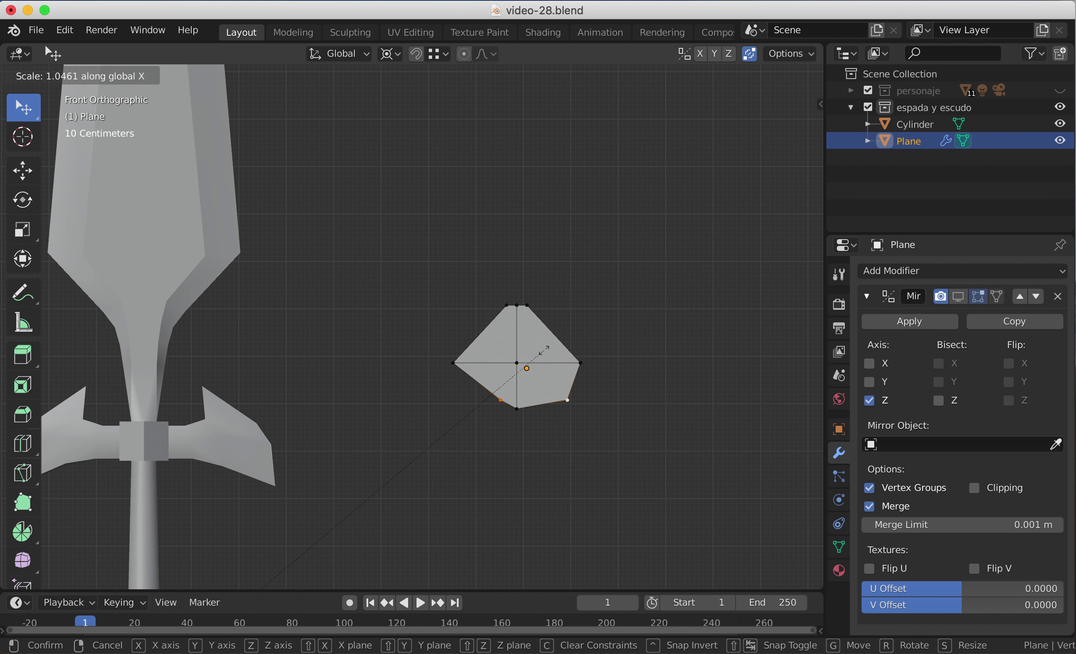
pyautogui.press('Escape')
# Step: Set the transform pivot point to Median Point and scale the two lower corner vertices to about 1.21 along X
pyautogui.click(391, 55)
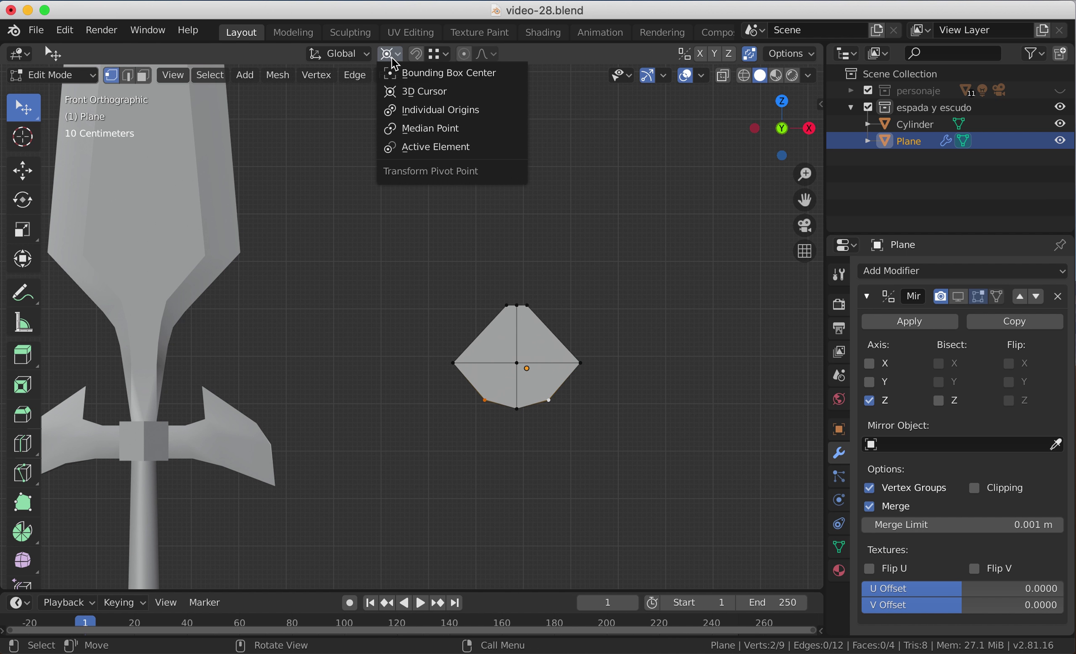
pyautogui.click(414, 129)
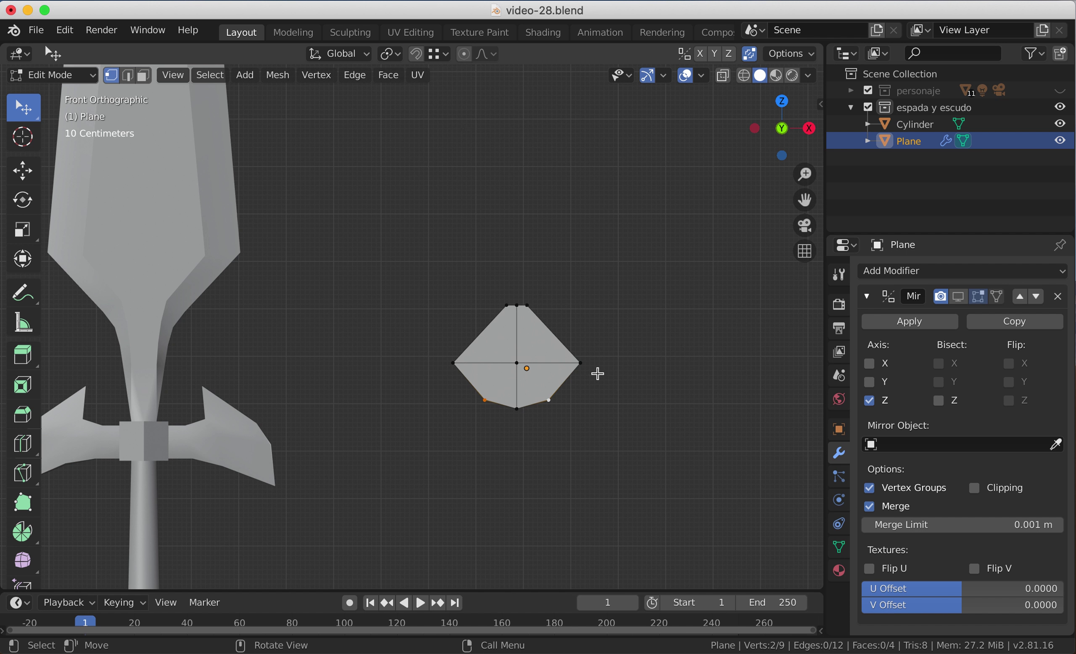
pyautogui.press('s')
pyautogui.press('x')
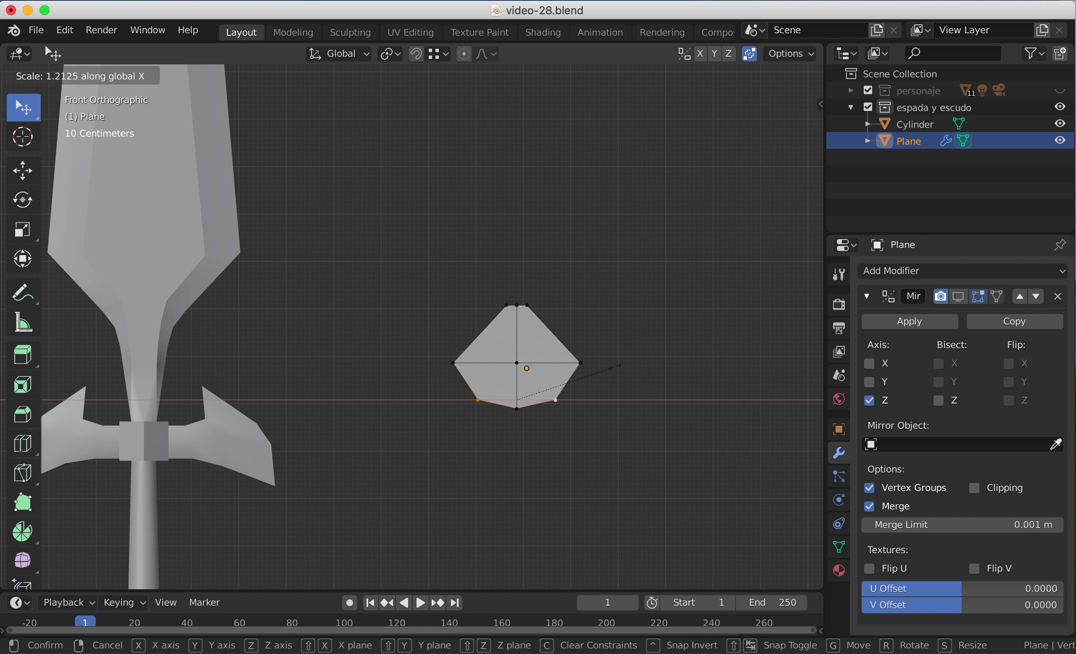
pyautogui.click(610, 367)
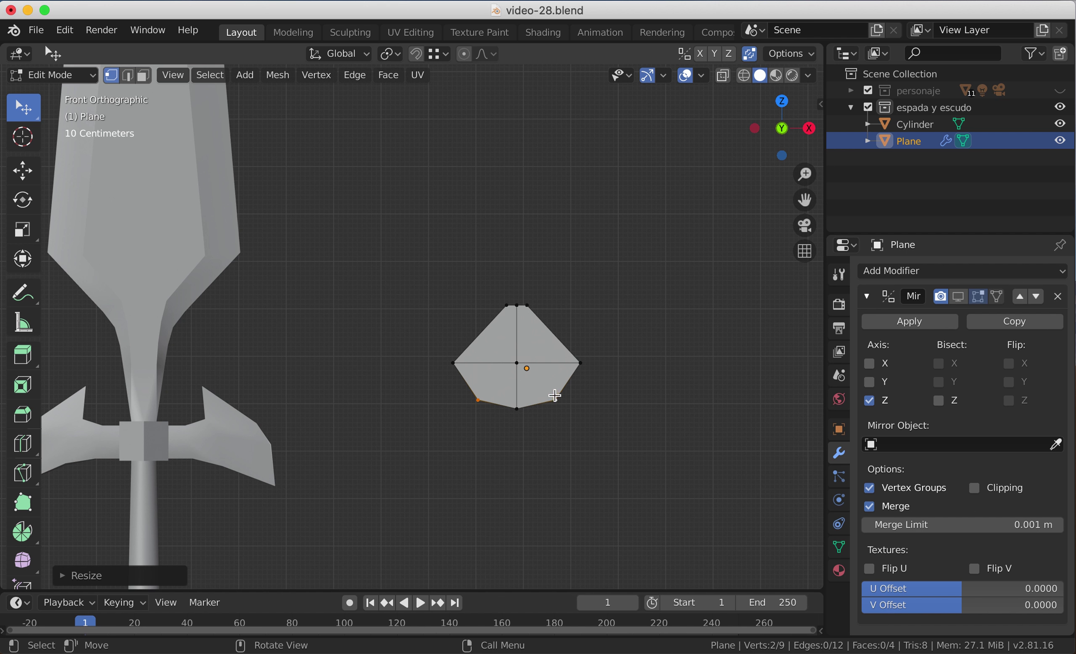
# Step: Widen the two outer side vertices of the middle row by scaling them to about 1.1 along X
pyautogui.click(580, 362)
pyautogui.keyDown('shift'); pyautogui.click(453, 363); pyautogui.keyUp('shift')
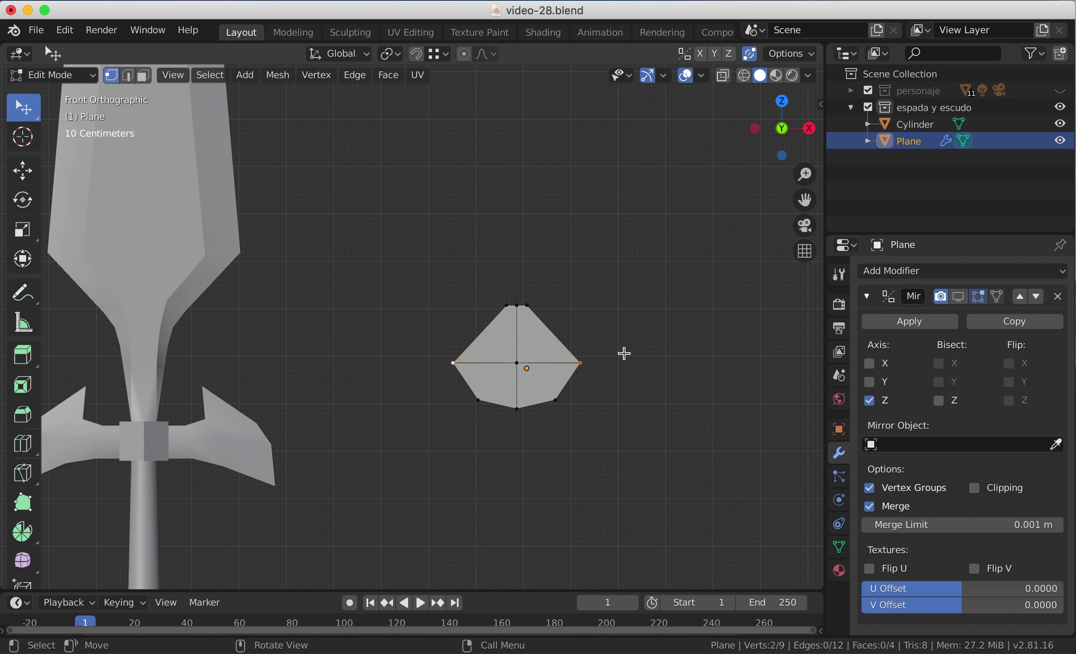
pyautogui.press('s')
pyautogui.press('x')
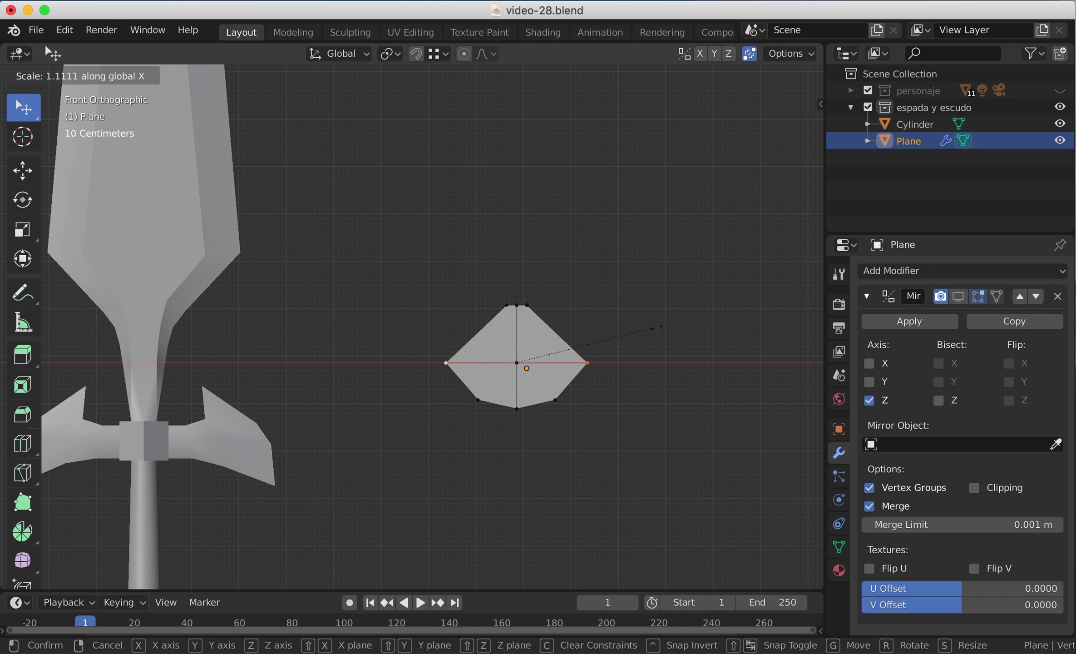
pyautogui.click(657, 326)
pyautogui.click(556, 401)
pyautogui.keyDown('shift'); pyautogui.click(477, 399); pyautogui.keyUp('shift')
pyautogui.press('g')
pyautogui.press('z')
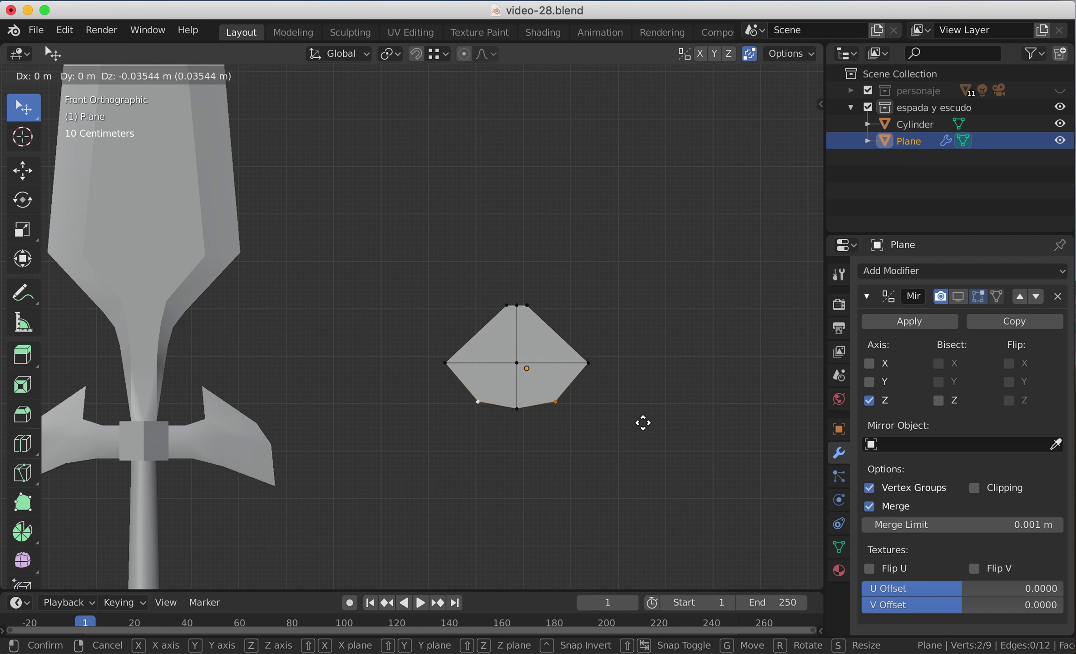
pyautogui.press('Escape')
# Step: Lower the bottom centre vertex slightly further along Z to sharpen the shield's tip
pyautogui.click(519, 409)
pyautogui.press('g')
pyautogui.press('z')
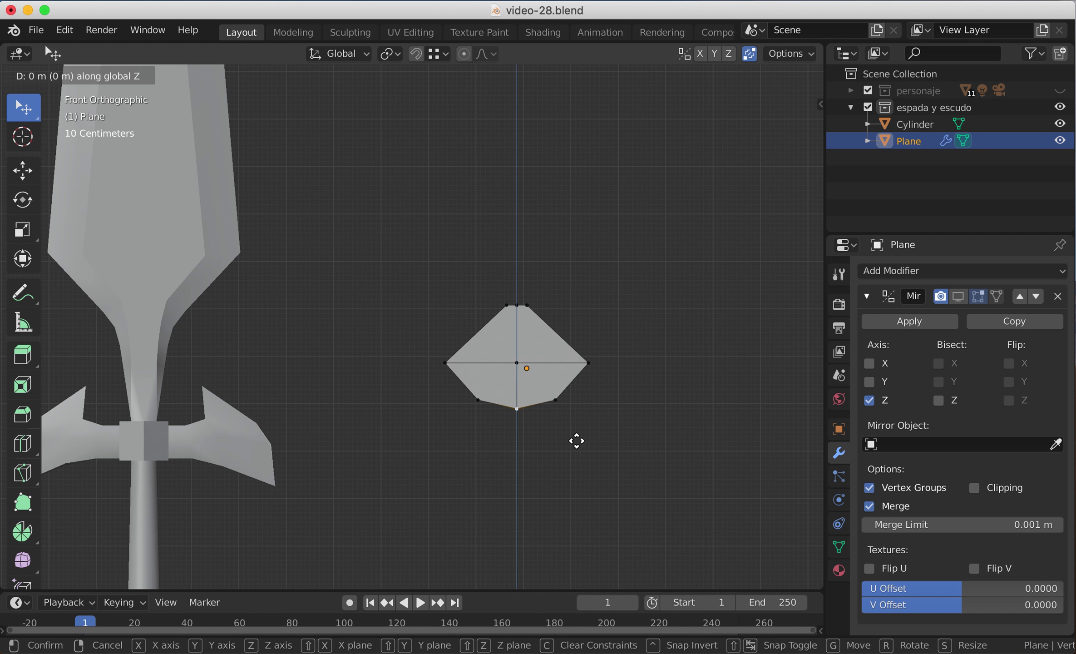
pyautogui.click(576, 446)
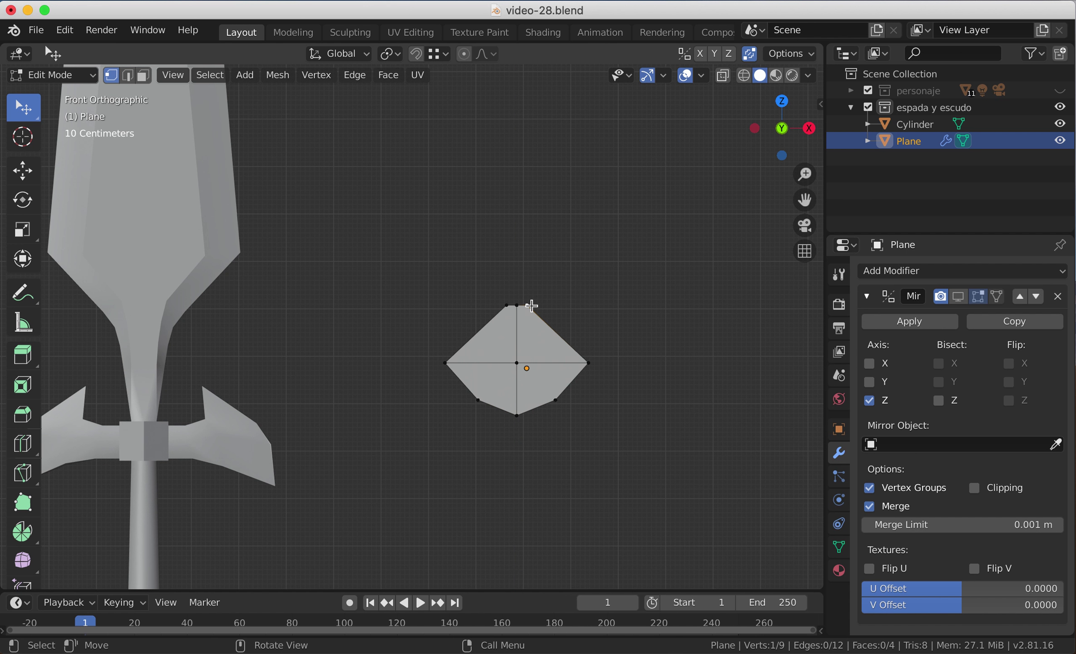
# Step: Select the three top vertices and raise them about 0.53 m along Z
pyautogui.keyDown('ctrl'); pyautogui.click(507, 305); pyautogui.keyUp('ctrl')
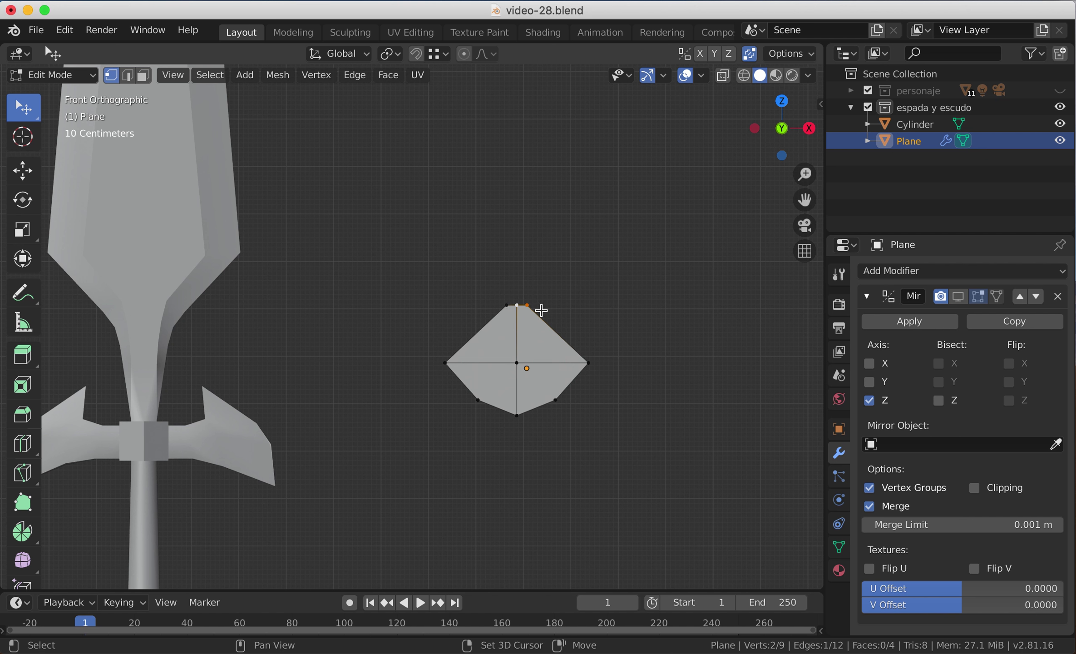
pyautogui.press('g')
pyautogui.press('z')
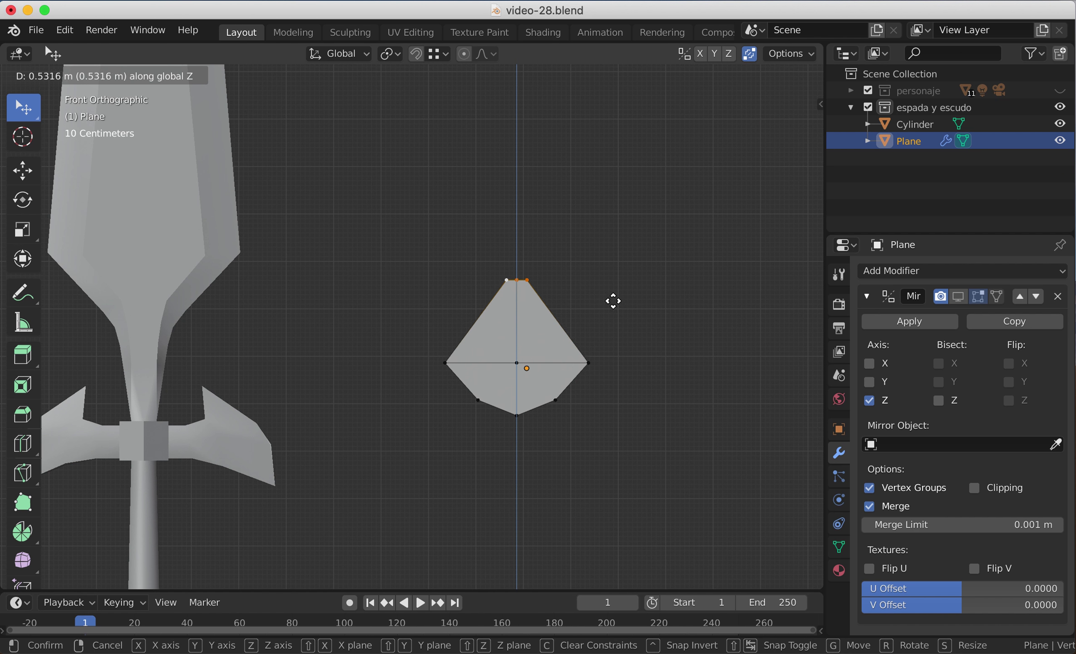
pyautogui.click(558, 315)
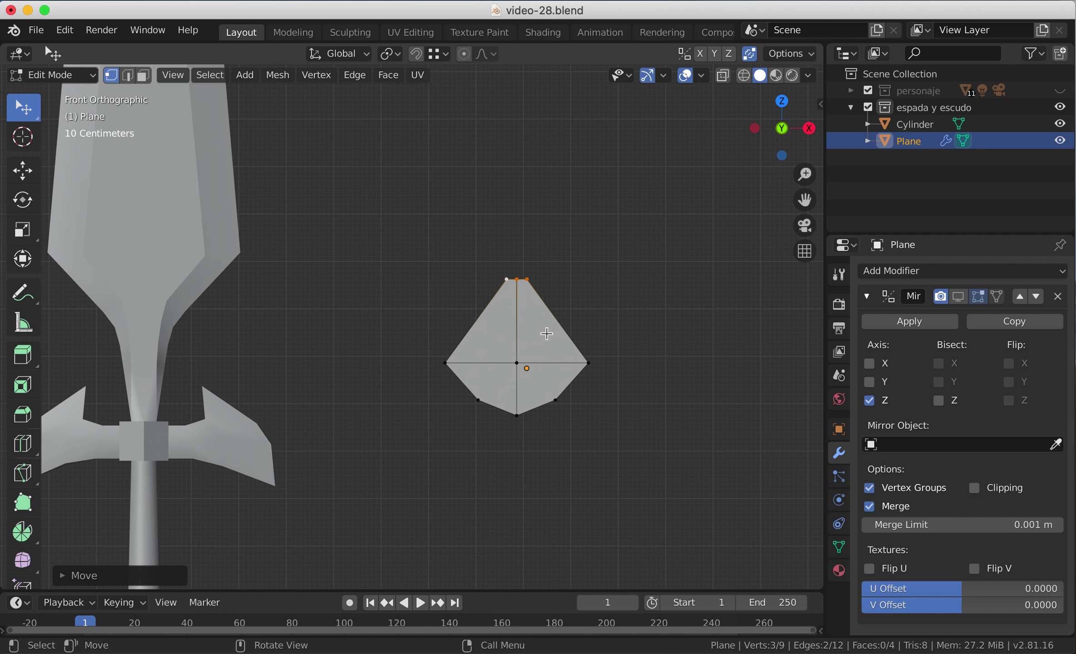
# Step: Add a horizontal loop cut across the upper half of the plane and scale its vertices inward to curve the outline
pyautogui.hotkey('ctrl', 'r')
pyautogui.click(547, 333)
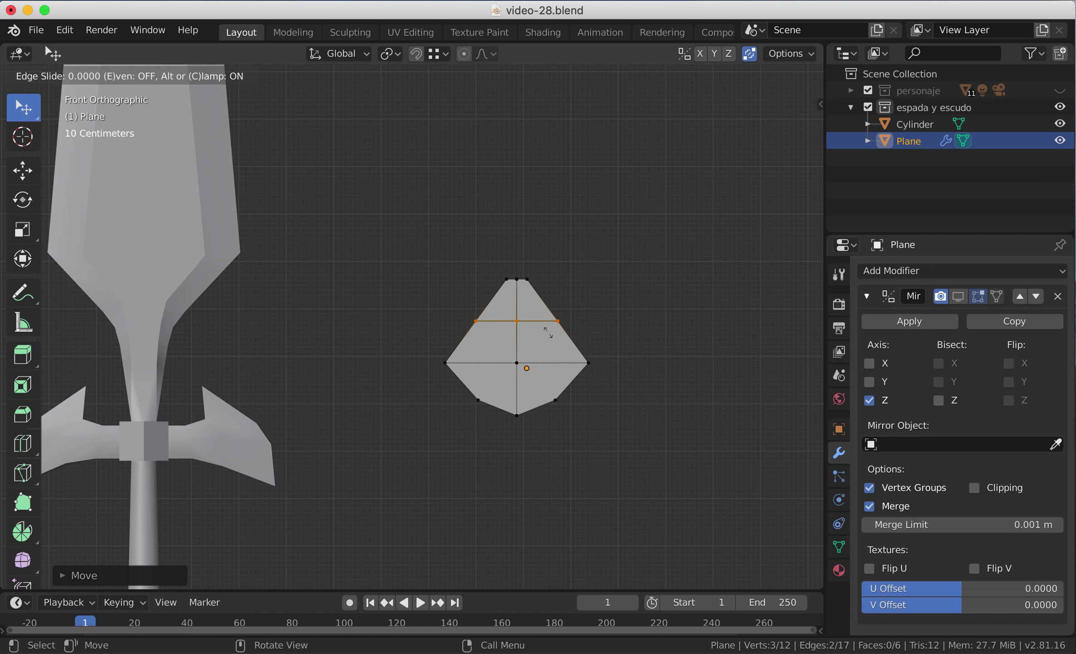
pyautogui.click(550, 330)
pyautogui.press('s')
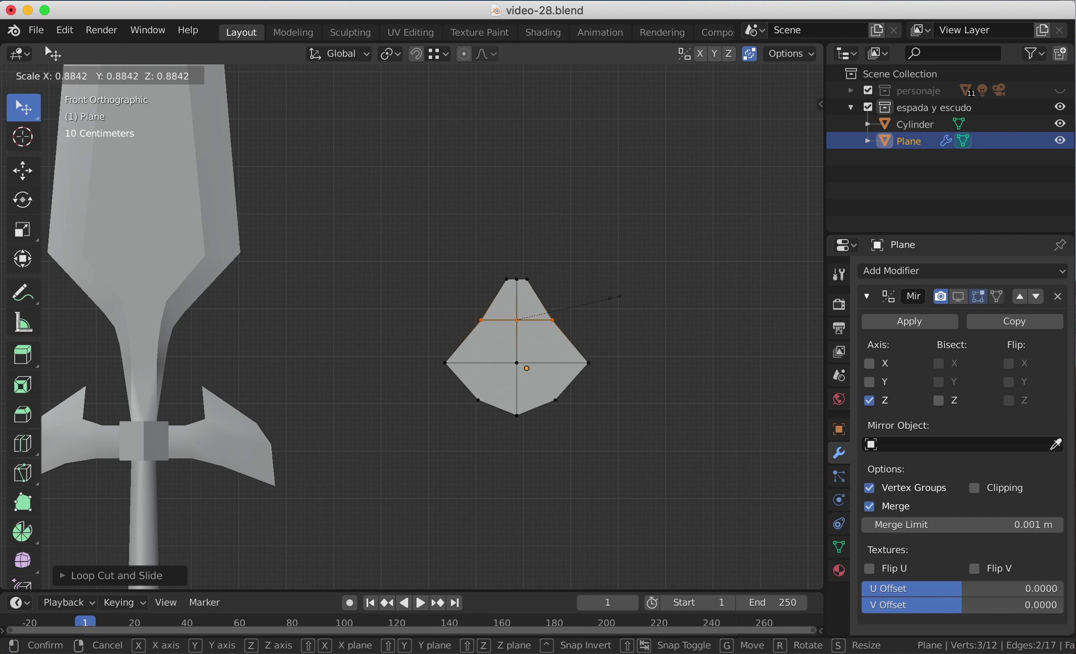
pyautogui.click(607, 298)
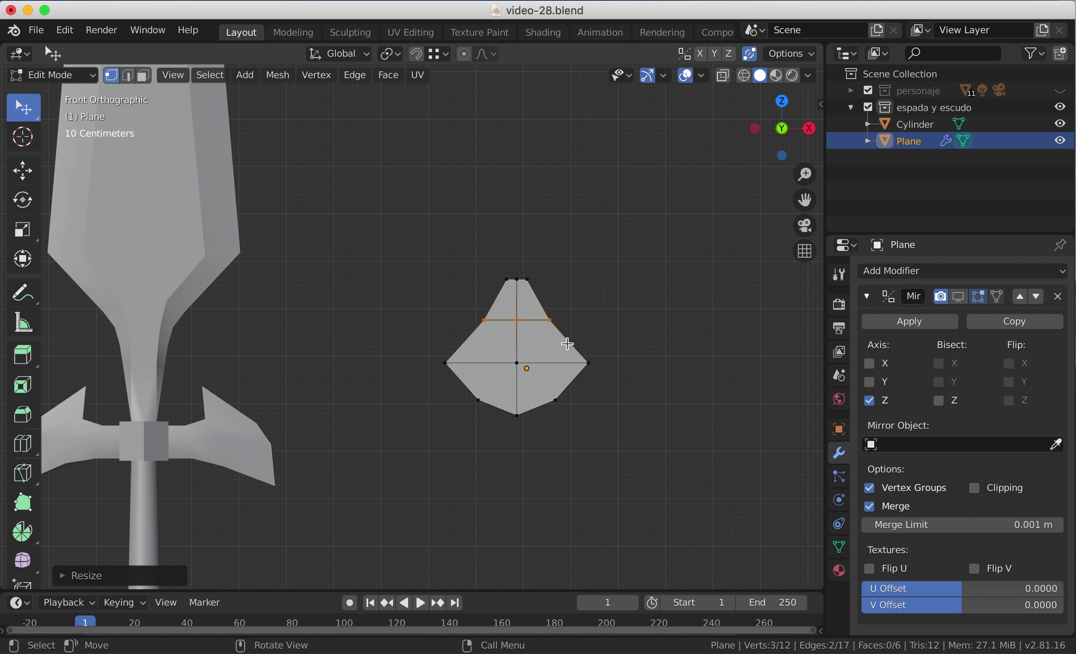
# Step: Select the two inner vertices on the plane's vertical centre line and lower them slightly along Z
pyautogui.moveTo(585, 364); pyautogui.dragTo(512, 348, button='middle')
pyautogui.click(461, 352)
pyautogui.keyDown('shift'); pyautogui.click(458, 396); pyautogui.keyUp('shift')
pyautogui.moveTo(502, 391); pyautogui.dragTo(605, 372, button='middle')
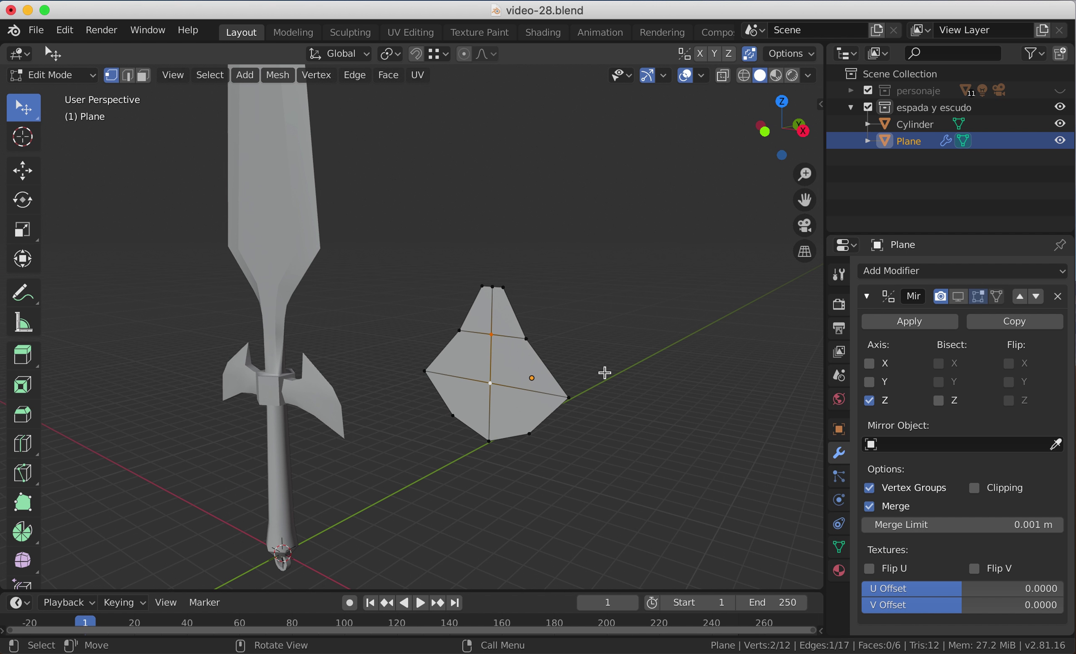
pyautogui.press('g')
pyautogui.press('z')
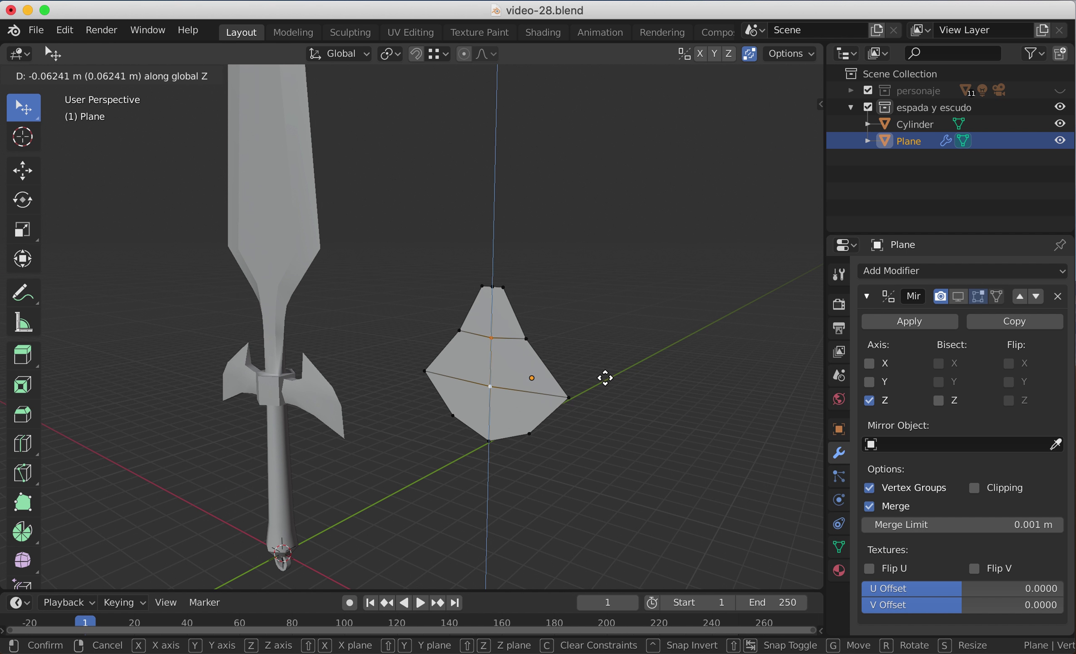
pyautogui.click(606, 383)
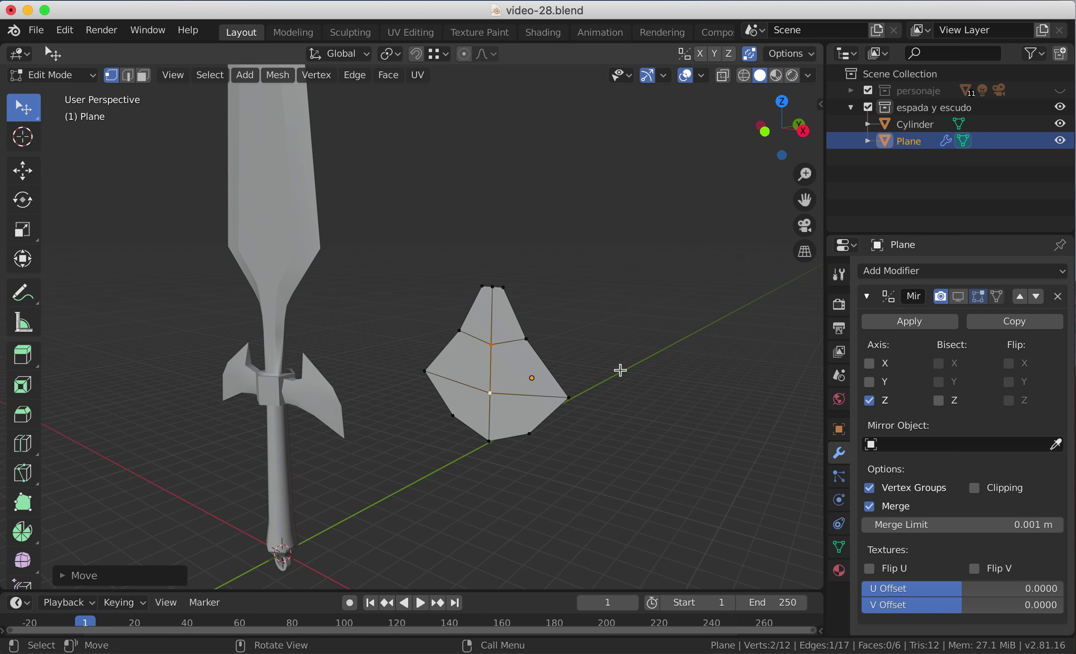
# Step: Spread the two inner centre-line vertices apart by scaling them to about 1.3 along Z
pyautogui.press('s')
pyautogui.press('z')
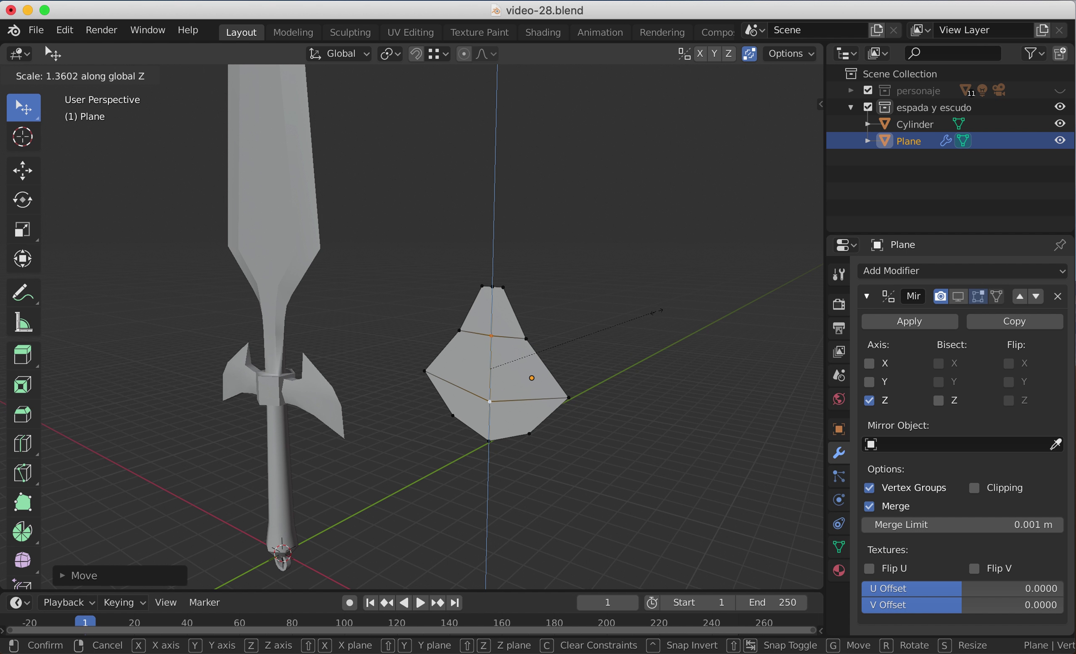
pyautogui.click(653, 317)
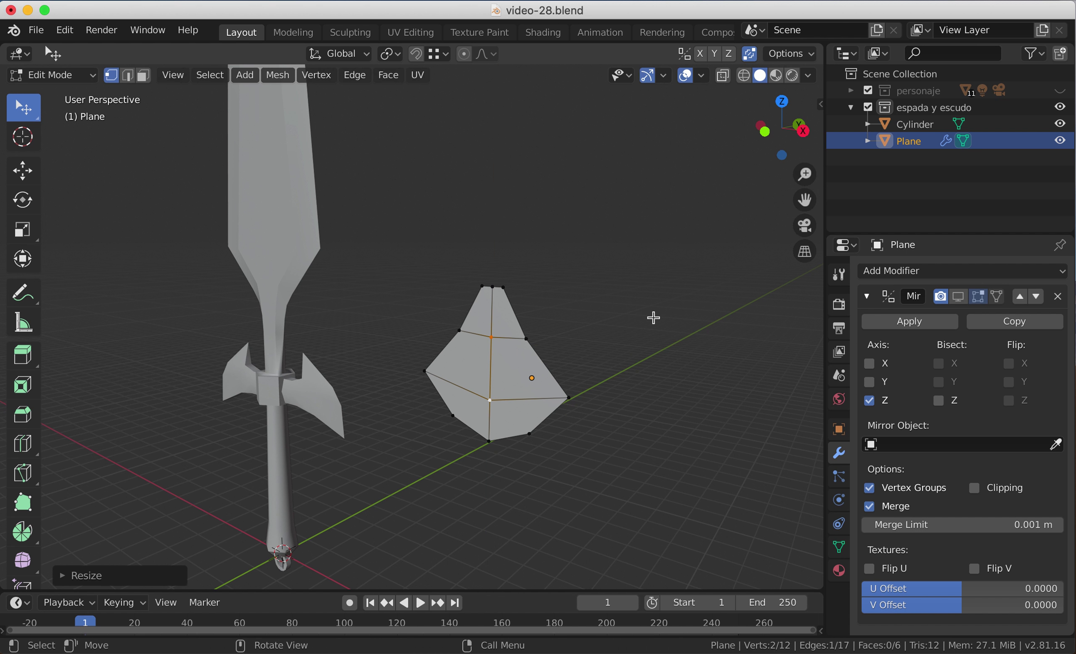
# Step: Move the two inner centre-line vertices forward along negative Y to give the plane a raised ridge
pyautogui.moveTo(649, 328); pyautogui.dragTo(618, 329, button='middle')
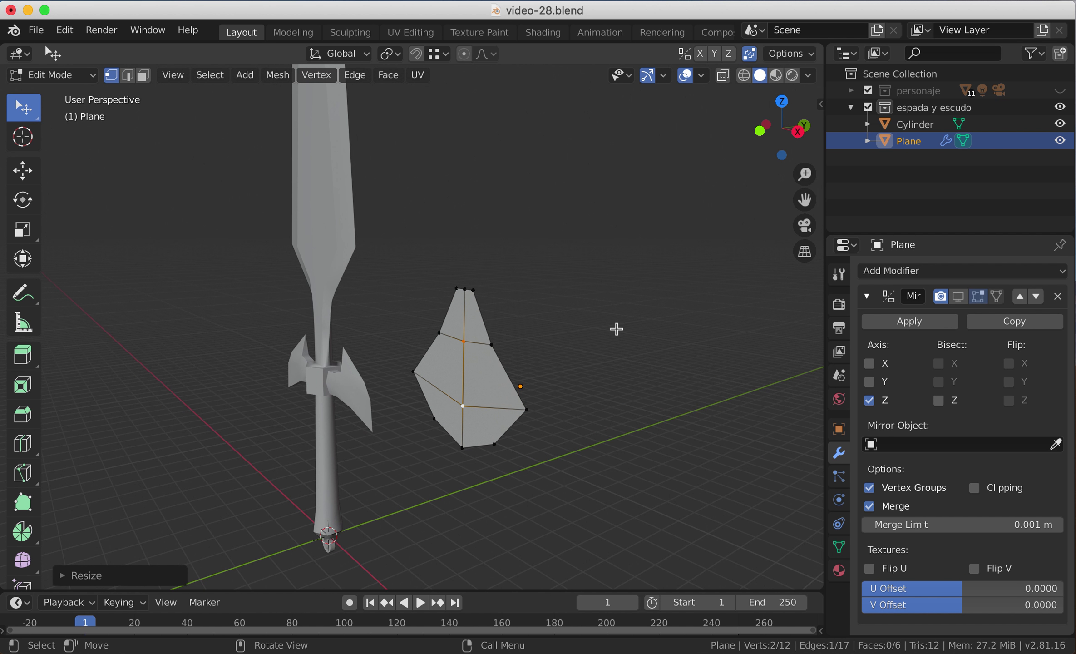
pyautogui.moveTo(601, 359); pyautogui.dragTo(591, 360, button='middle')
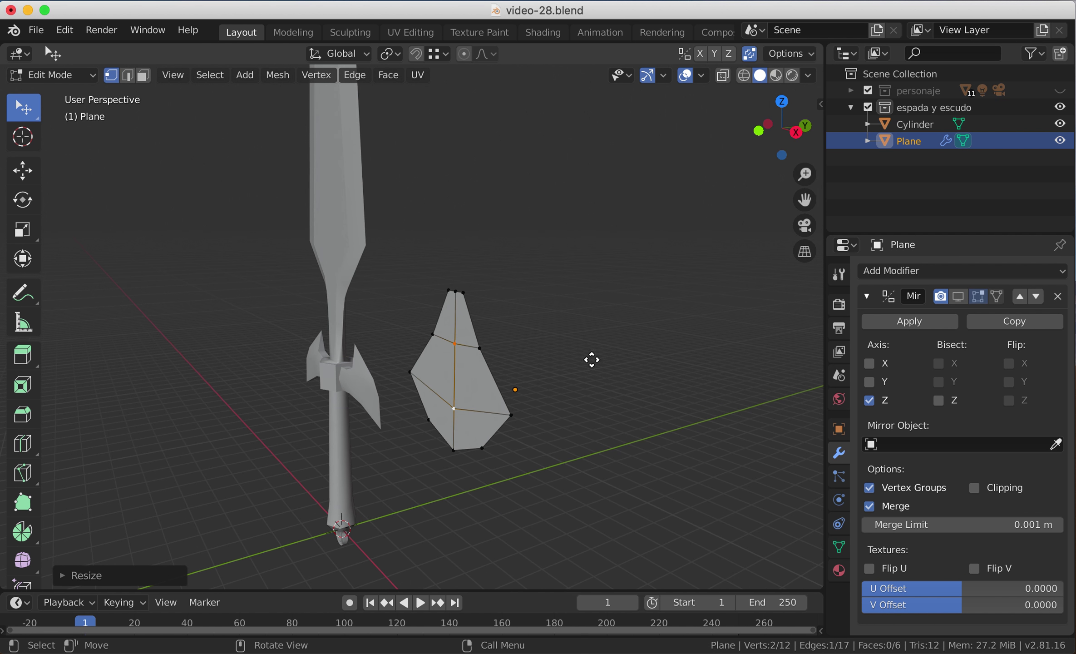
pyautogui.press('g')
pyautogui.press('y')
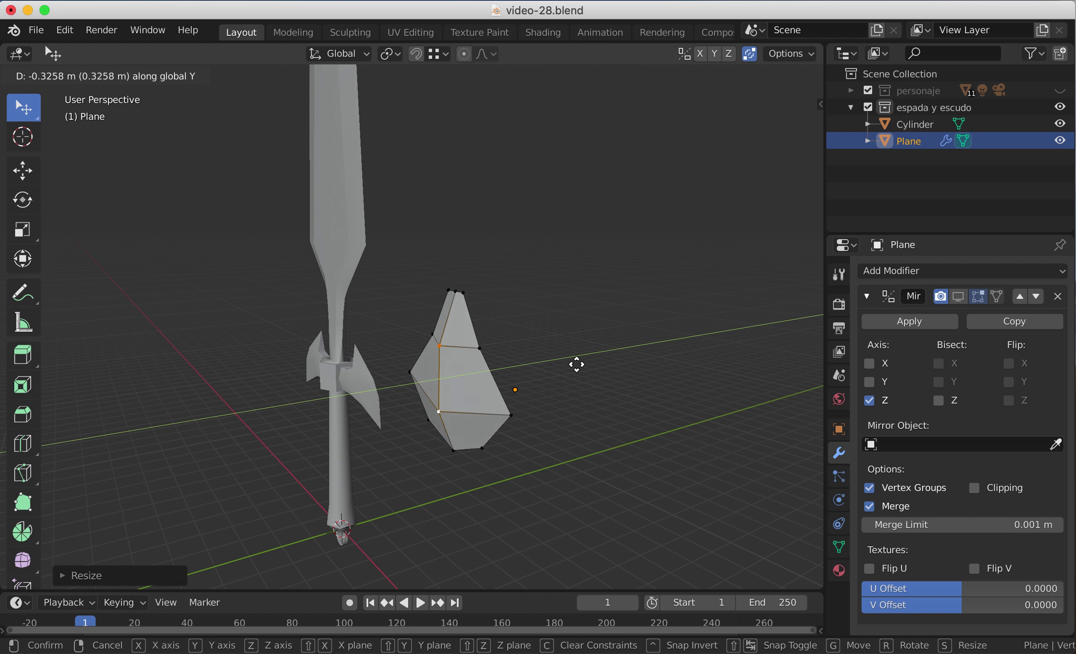
pyautogui.click(567, 365)
pyautogui.moveTo(568, 365); pyautogui.dragTo(627, 349, button='middle')
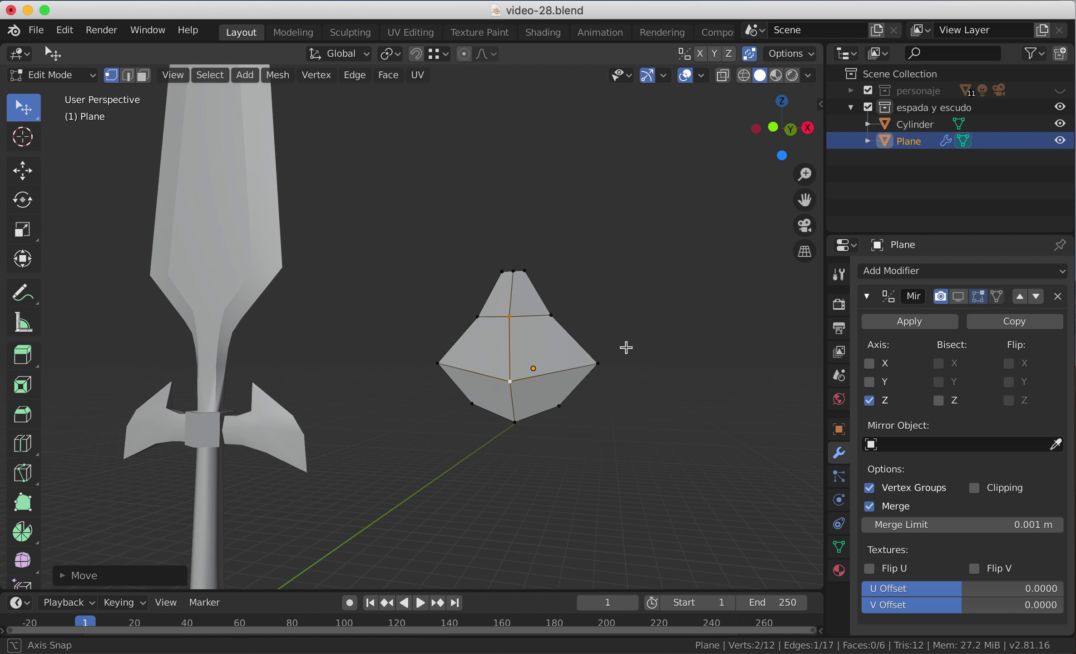
# Step: Apply smooth shading to the plane in Object Mode and enable its Mirror modifier's viewport display
pyautogui.press('Tab')
pyautogui.moveTo(603, 404)
pyautogui.mouseDown(button='middle')
pyautogui.moveTo(541, 396)
pyautogui.moveTo(546, 381)
pyautogui.moveTo(486, 369)
pyautogui.moveTo(483, 411)
pyautogui.moveTo(504, 429)
pyautogui.moveTo(537, 416)
pyautogui.moveTo(534, 404)
pyautogui.moveTo(593, 412)
pyautogui.moveTo(641, 386)
pyautogui.moveTo(598, 398)
pyautogui.moveTo(488, 382)
pyautogui.moveTo(501, 384)
pyautogui.mouseUp(button='middle')
pyautogui.rightClick(545, 379)
pyautogui.moveTo(545, 377)
pyautogui.click(534, 331)
pyautogui.press('Tab')
pyautogui.press('Tab')
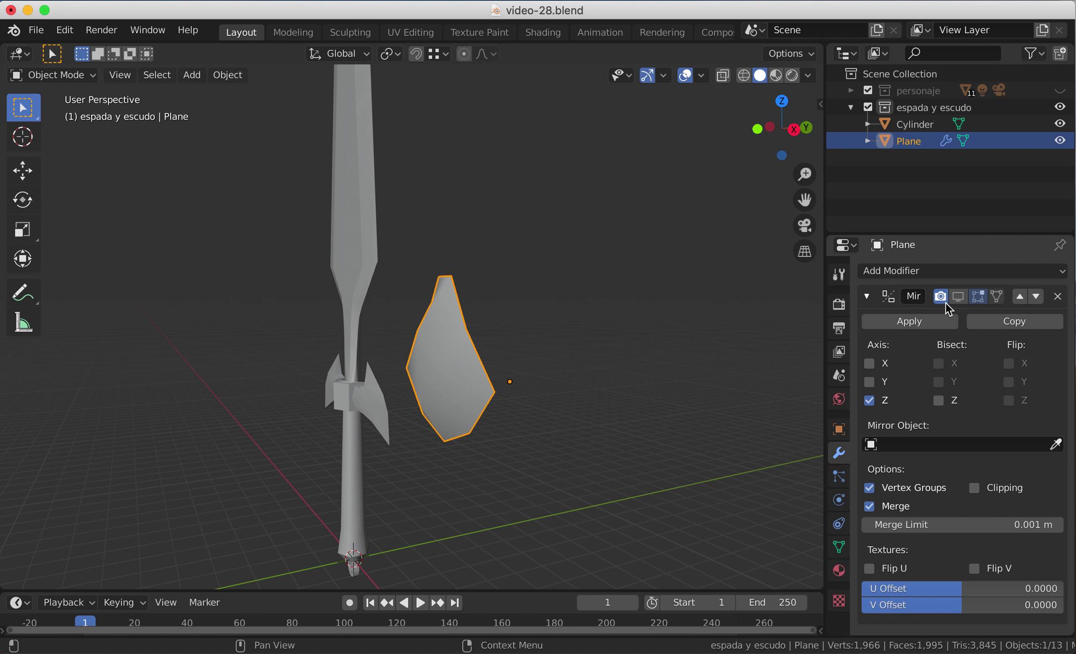
pyautogui.click(958, 296)
pyautogui.moveTo(391, 491); pyautogui.dragTo(554, 474, button='middle')
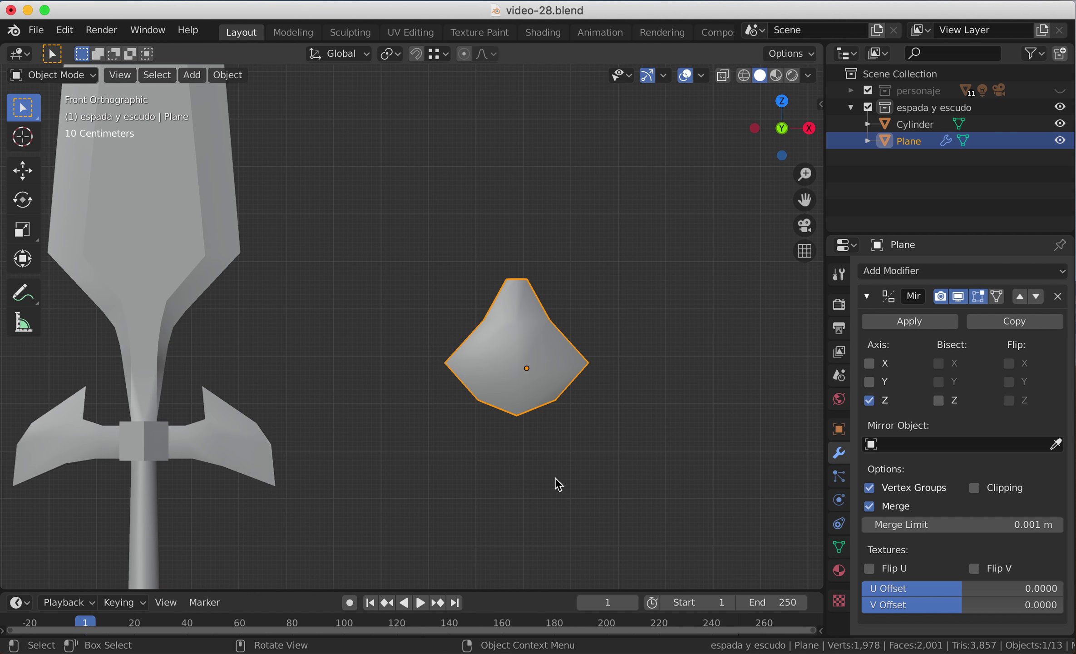
# Step: In front view, move the plane about -8.09 m along X onto the sword and raise it along Z over the lower blade
pyautogui.press('KP_1')
pyautogui.press('g')
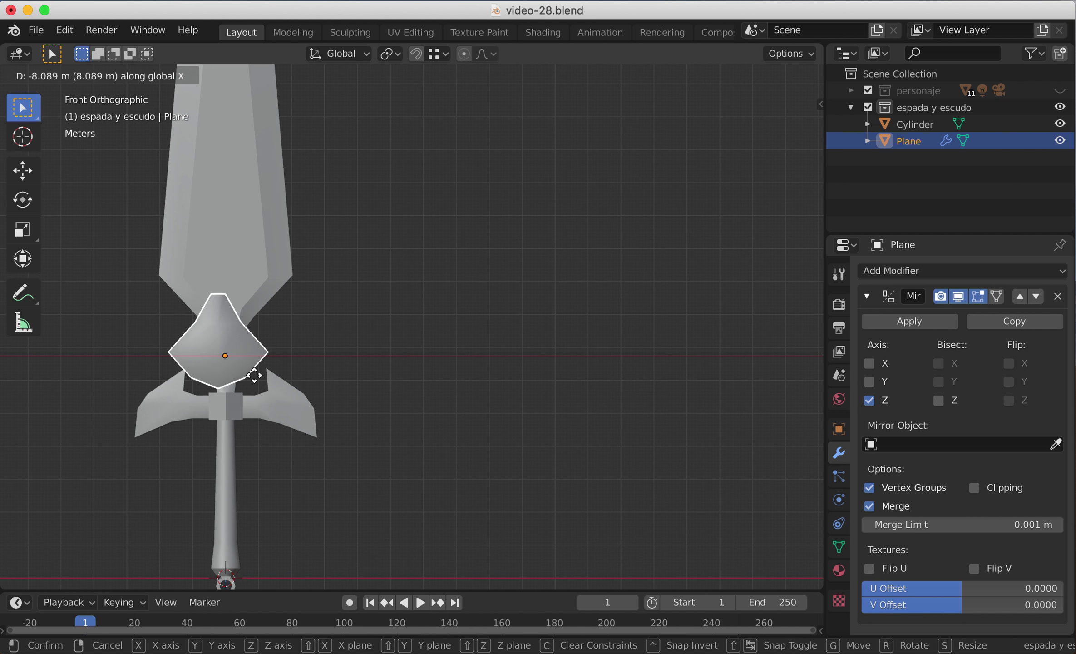
pyautogui.click(254, 458)
pyautogui.press('g')
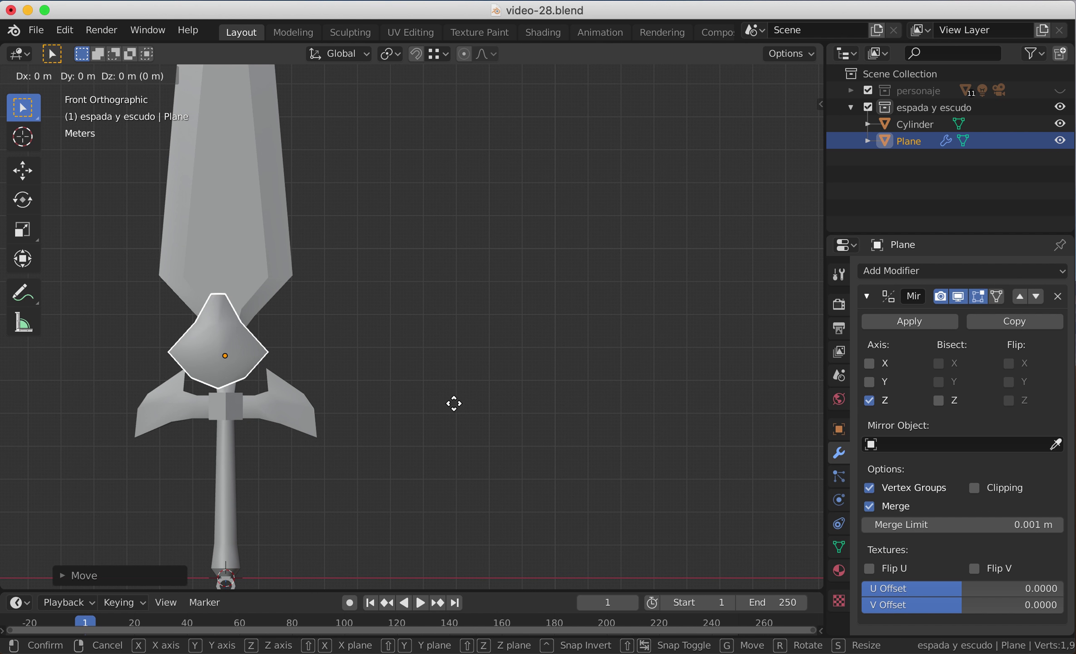
pyautogui.press('z')
pyautogui.click(455, 311)
pyautogui.moveTo(473, 380); pyautogui.dragTo(460, 455, button='middle')
pyautogui.moveTo(533, 425); pyautogui.dragTo(512, 444, button='middle')
pyautogui.press('KP_1')
# Step: Scale the plane down uniformly to a scale of 0.795 so that it fits within the blade
pyautogui.press('s')
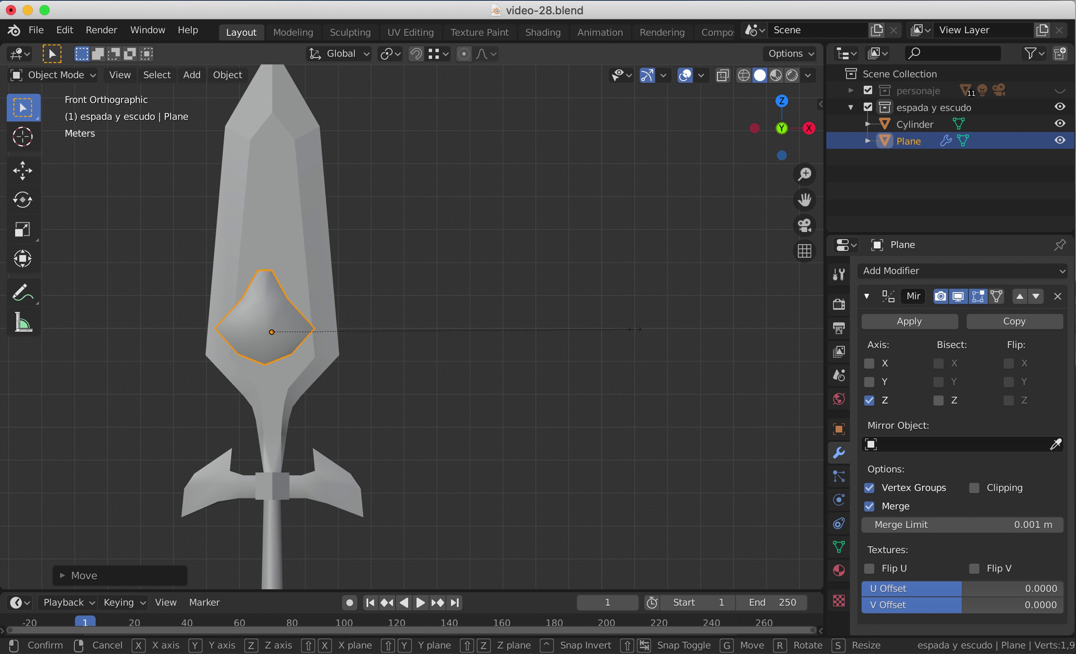
pyautogui.click(558, 352)
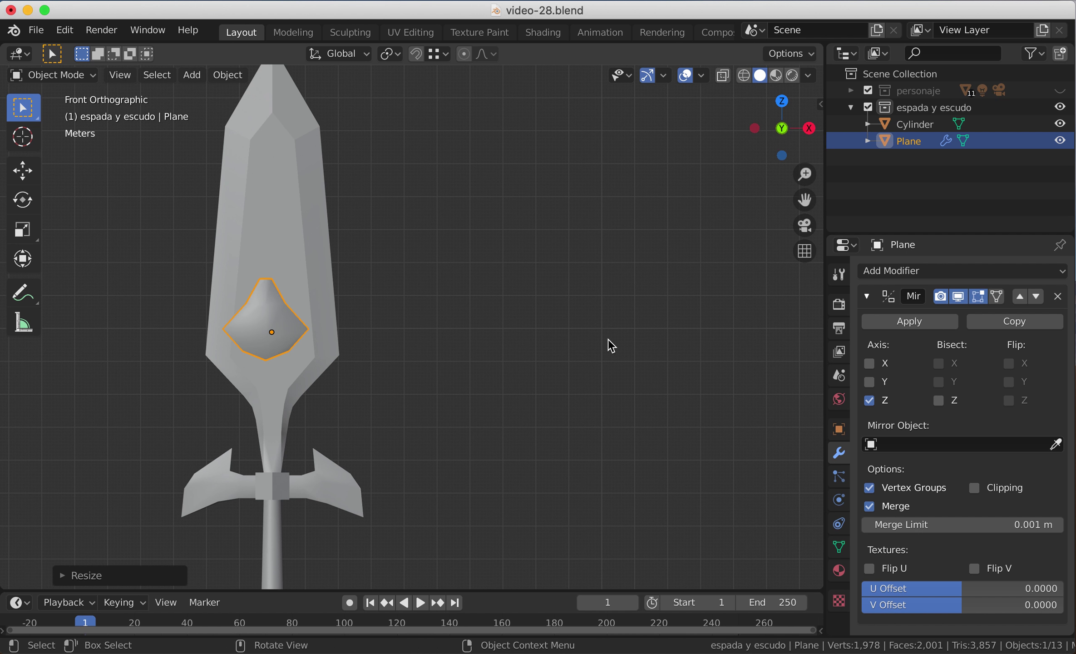
pyautogui.press('s')
pyautogui.click(585, 351)
# Step: Set the plane's X location to 0 m
pyautogui.click(821, 104)
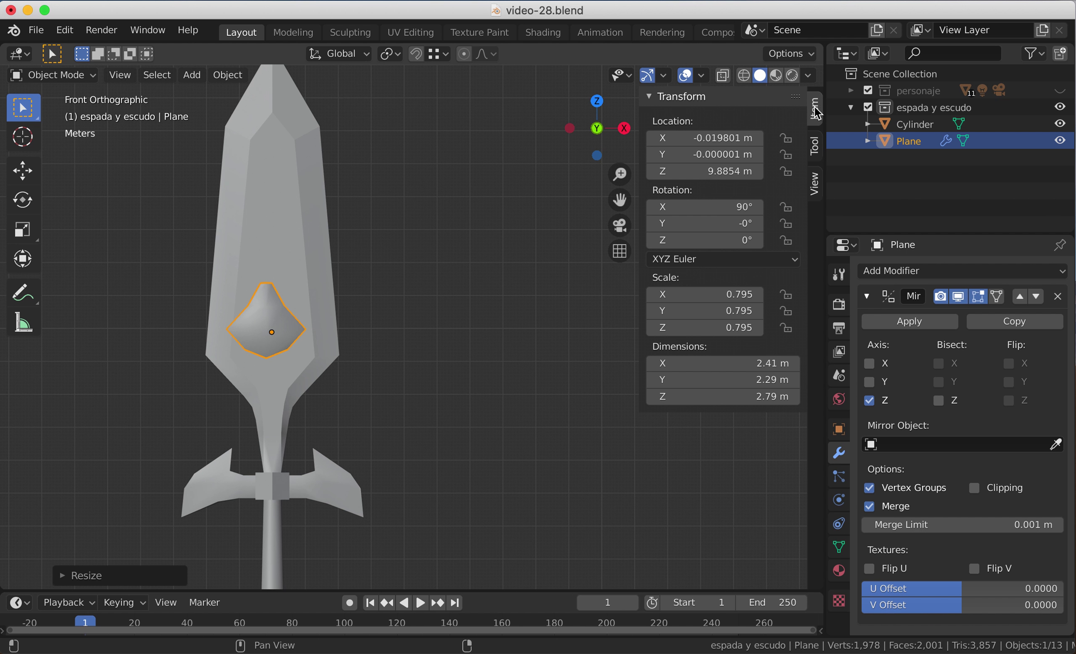
pyautogui.click(687, 138)
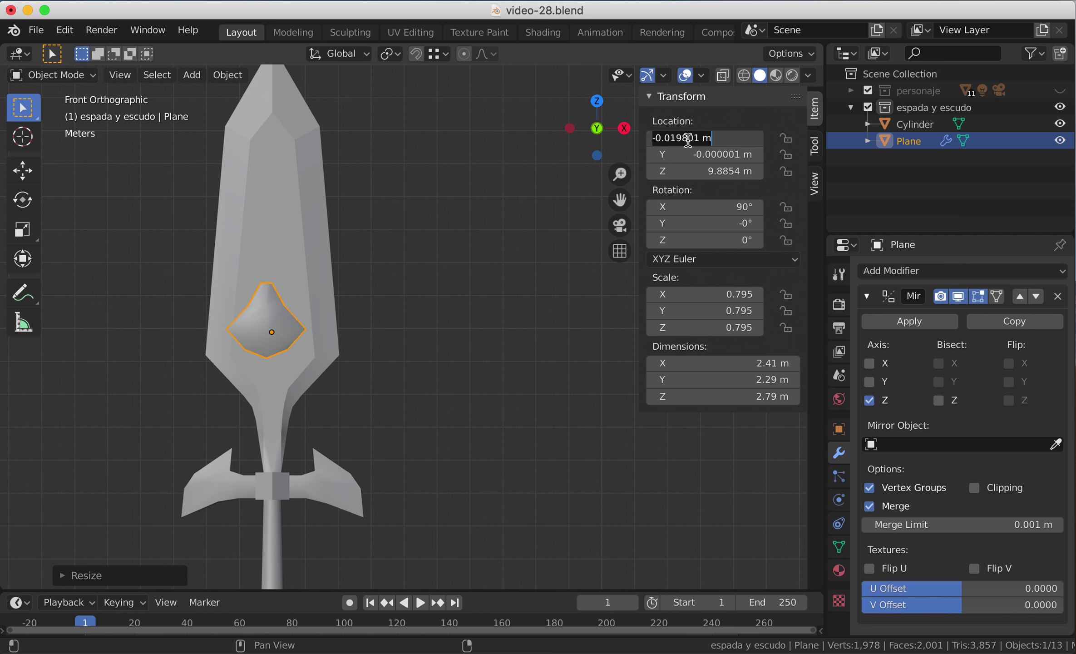
pyautogui.write('o')
pyautogui.press('Return')
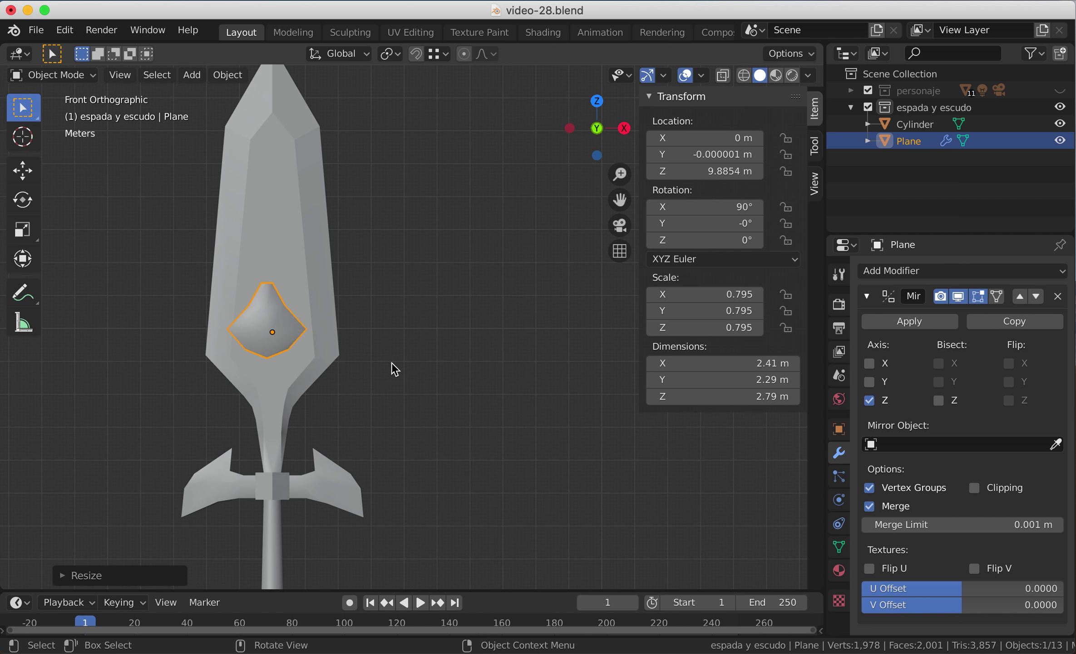
pyautogui.moveTo(413, 399); pyautogui.dragTo(449, 384, button='middle')
pyautogui.press('g')
pyautogui.press('z')
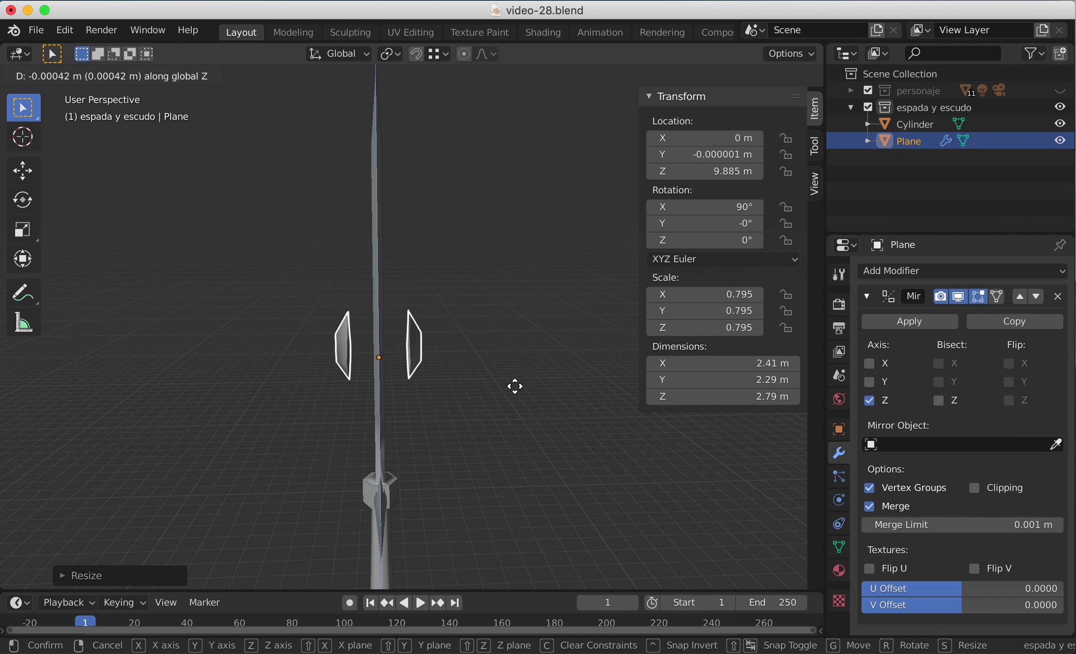
pyautogui.press('Escape')
pyautogui.press('g')
pyautogui.press('y')
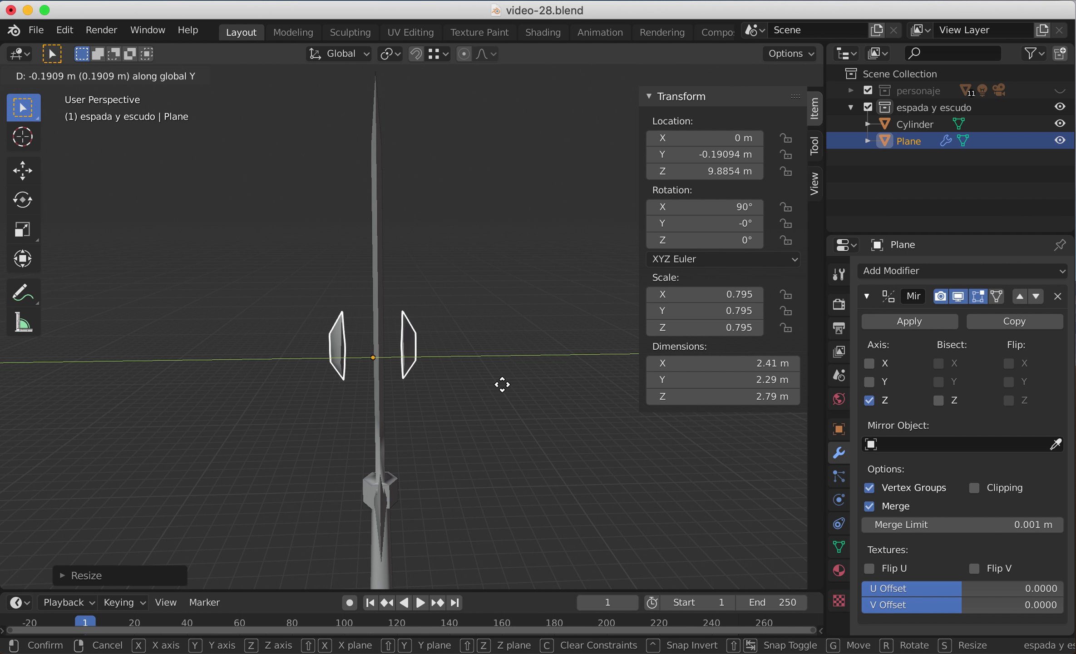
pyautogui.press('Escape')
# Step: Select all of the plane's vertices in Edit Mode and move them about 0.87 m along Y against the blade
pyautogui.press('Tab')
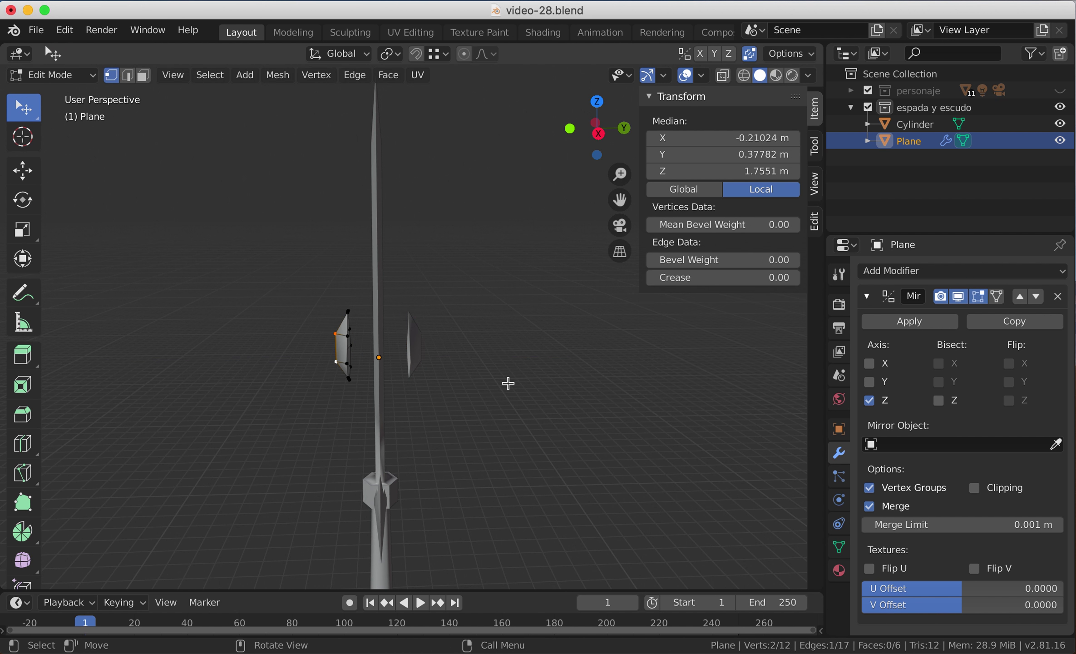
pyautogui.press('a')
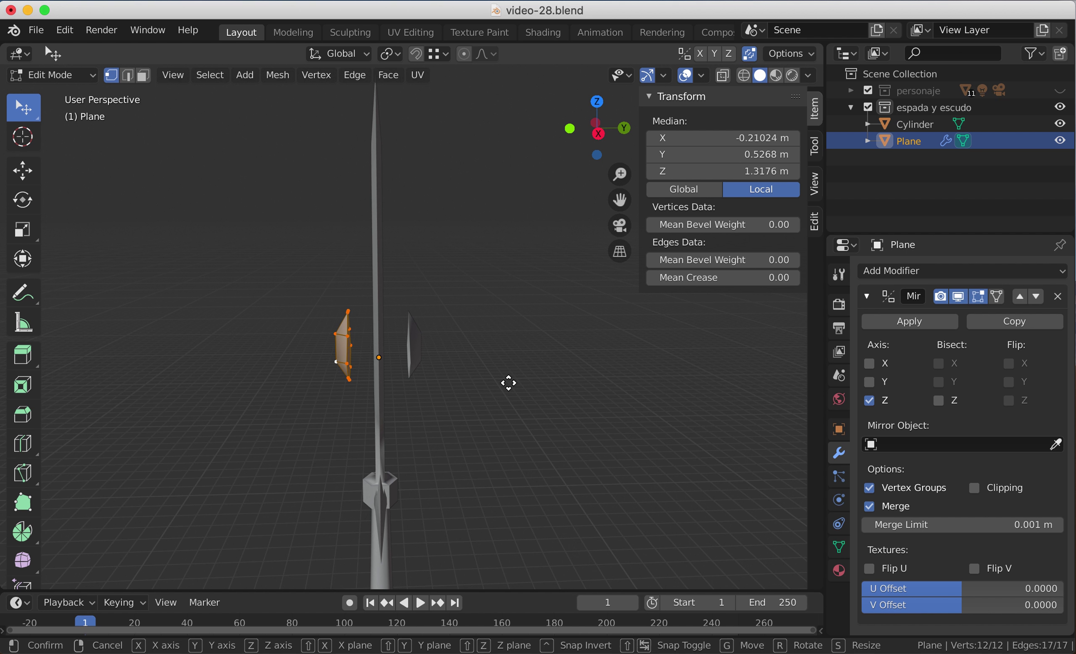
pyautogui.press('g')
pyautogui.press('y')
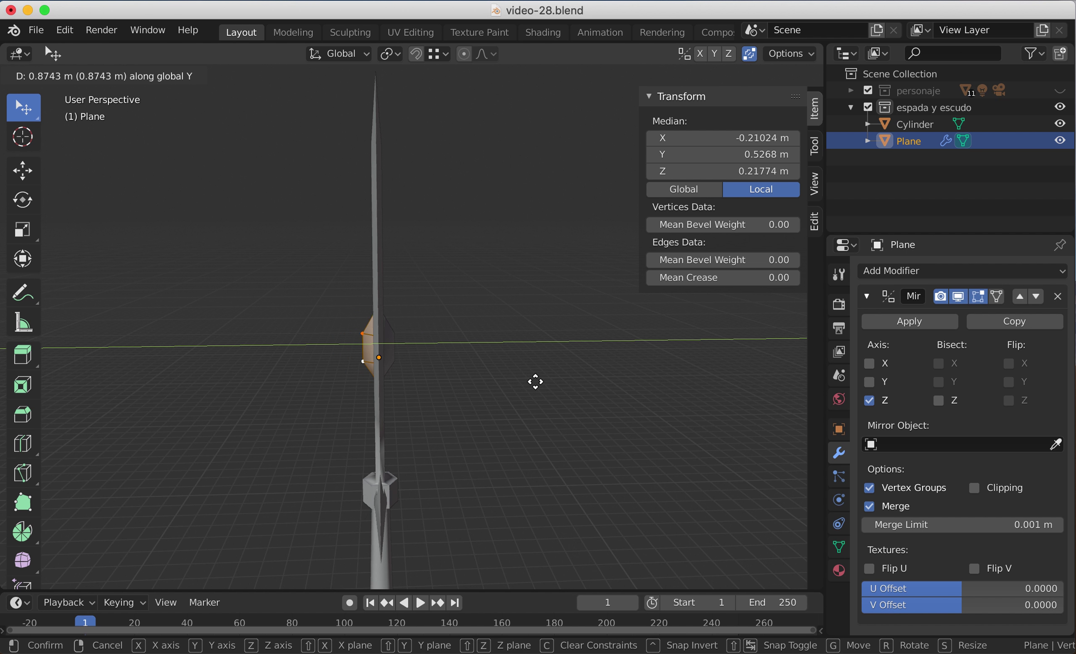
pyautogui.click(536, 382)
pyautogui.moveTo(509, 392); pyautogui.dragTo(607, 404, button='middle')
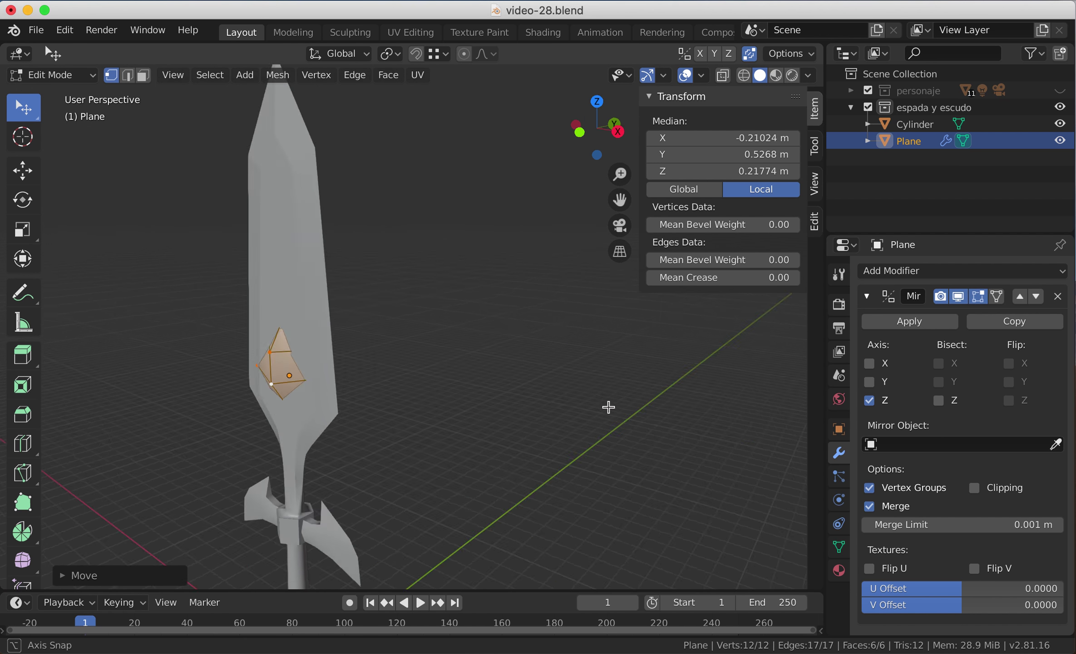
# Step: Try to centre the ornament on the blade by moving all its vertices freehand along X
pyautogui.scroll(5, 606, 403)
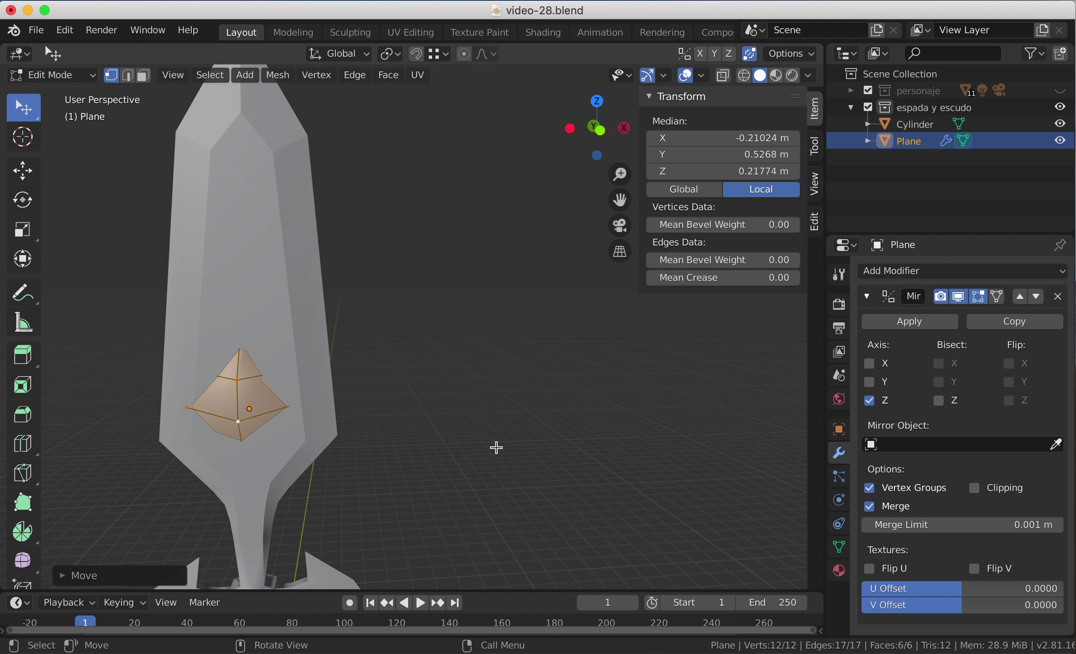
pyautogui.press('g')
pyautogui.press('x')
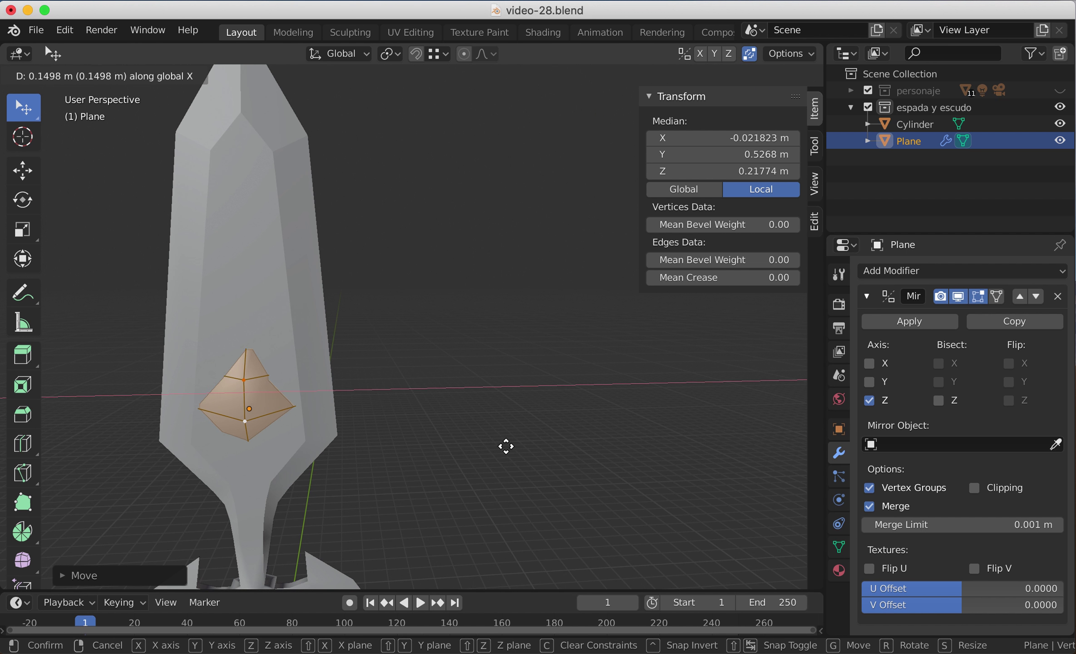
pyautogui.click(509, 446)
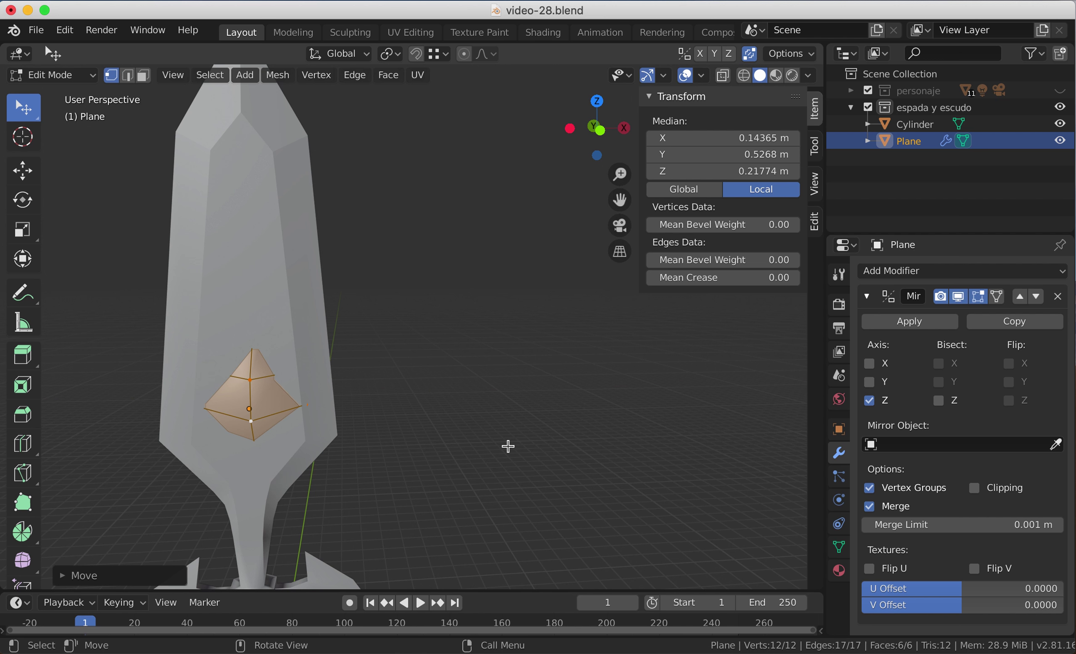
pyautogui.press('g')
pyautogui.press('x')
pyautogui.click(530, 433)
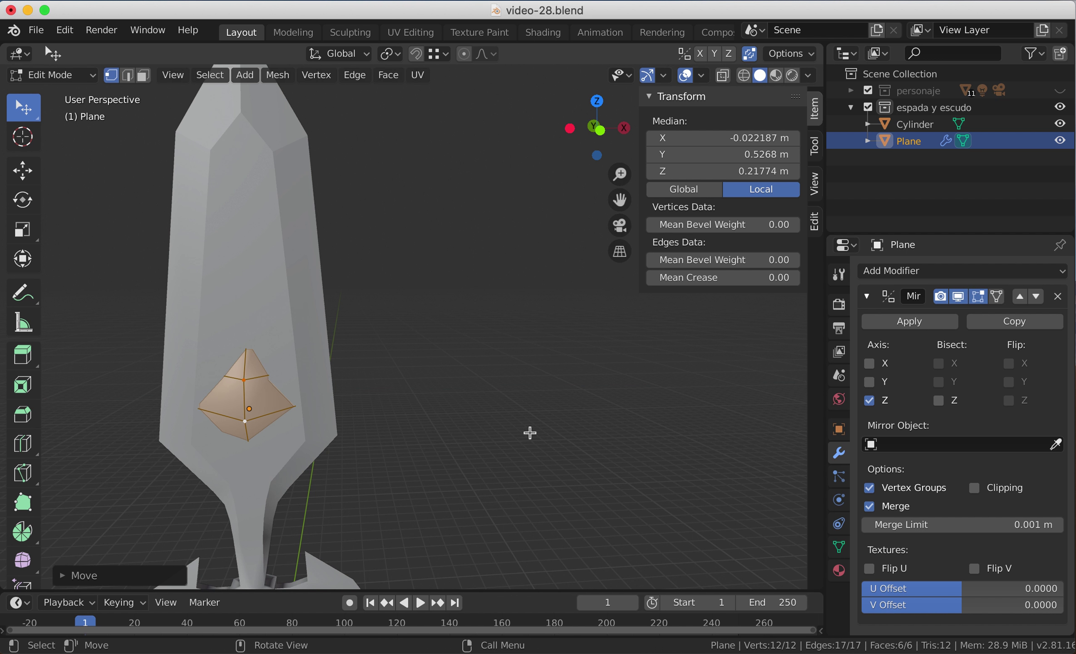
# Step: Set the local median X of the ornament's selected vertices to 0 m
pyautogui.click(734, 137)
pyautogui.write('0')
pyautogui.press('Return')
pyautogui.moveTo(222, 335); pyautogui.dragTo(292, 354, button='middle')
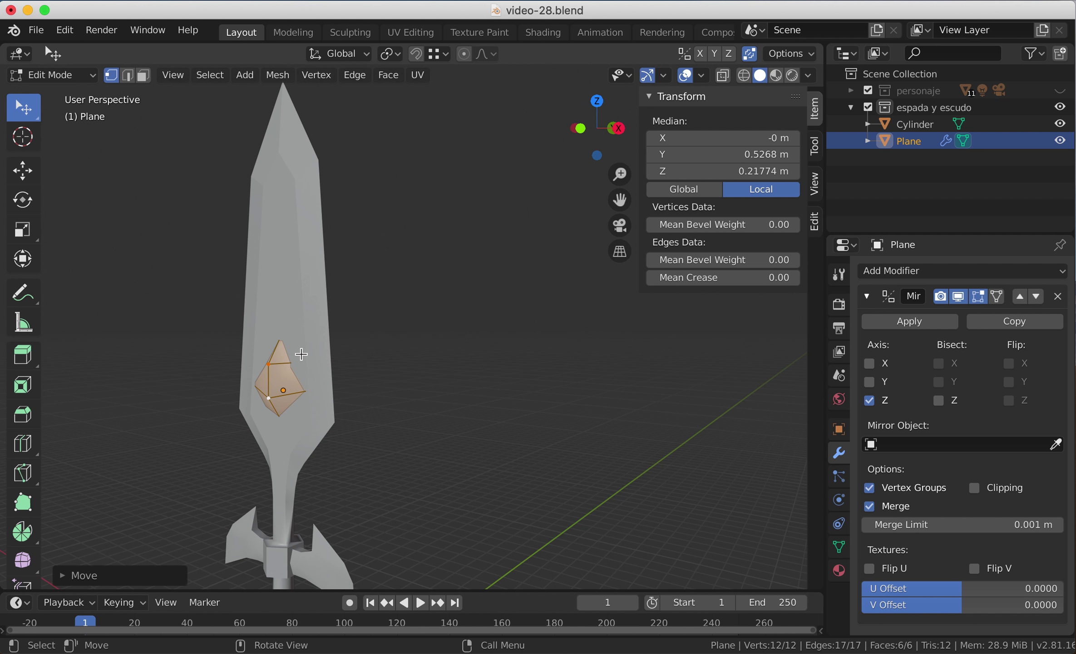
# Step: Leave the ornament's mesh, select the sword and open its mesh in Edit Mode around the lower blade
pyautogui.press('Tab')
pyautogui.click(300, 312)
pyautogui.press('Tab')
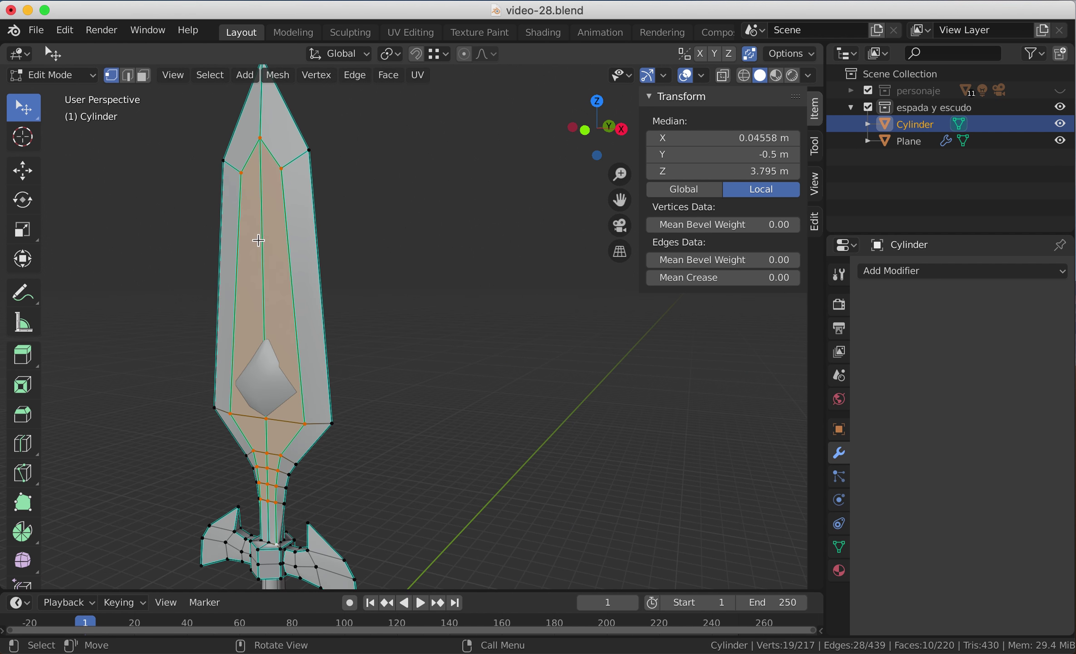
pyautogui.moveTo(320, 337); pyautogui.dragTo(390, 335, button='middle')
pyautogui.scroll(3, 361, 368)
pyautogui.keyDown('shift'); pyautogui.scroll(3, 307, 253); pyautogui.keyUp('shift')
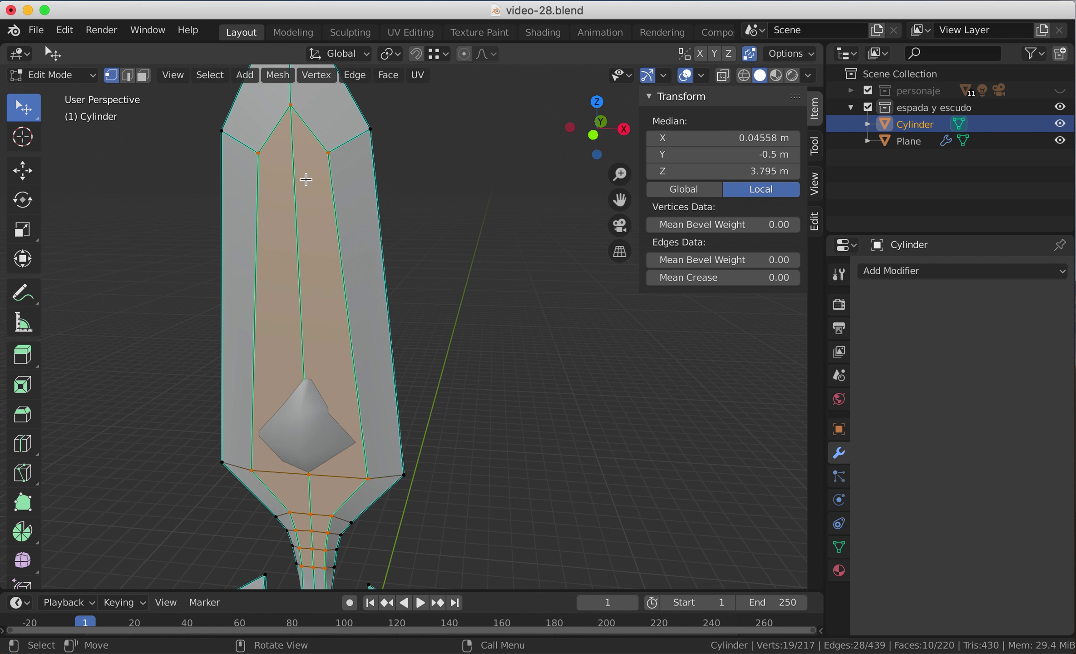
pyautogui.keyDown('shift'); pyautogui.scroll(-3, 360, 456); pyautogui.keyUp('shift')
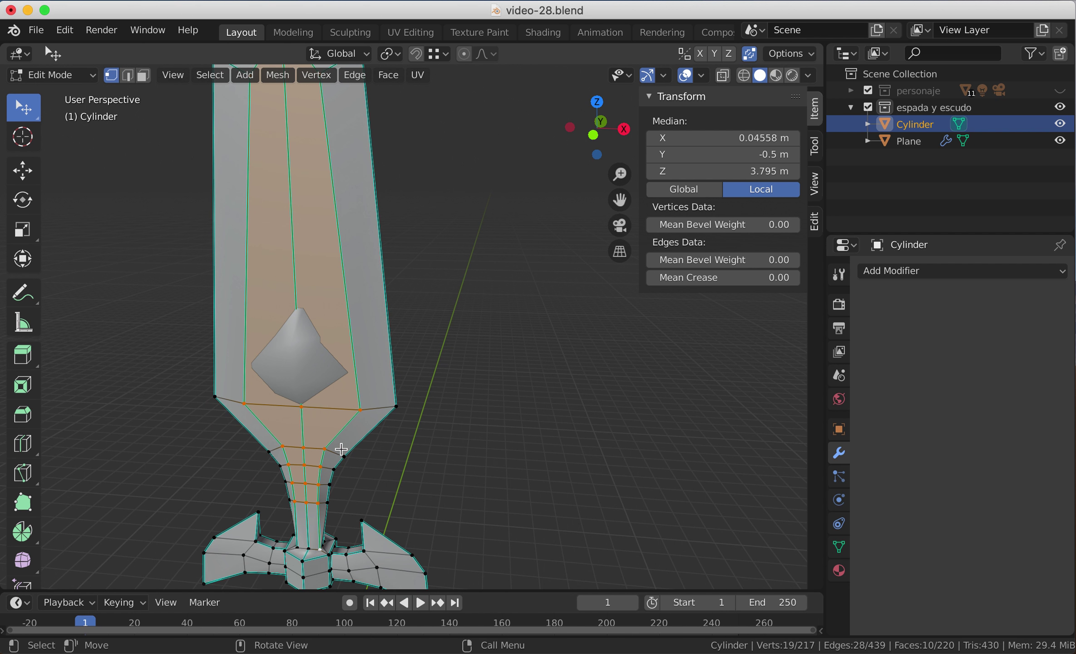
# Step: Set the transform pivot point to Active Element and flatten the blade's selected front-face vertices by scaling them to 0 along Y
pyautogui.keyDown('shift'); pyautogui.scroll(-3, 355, 478); pyautogui.keyUp('shift')
pyautogui.scroll(-3, 343, 507)
pyautogui.scroll(4, 341, 509)
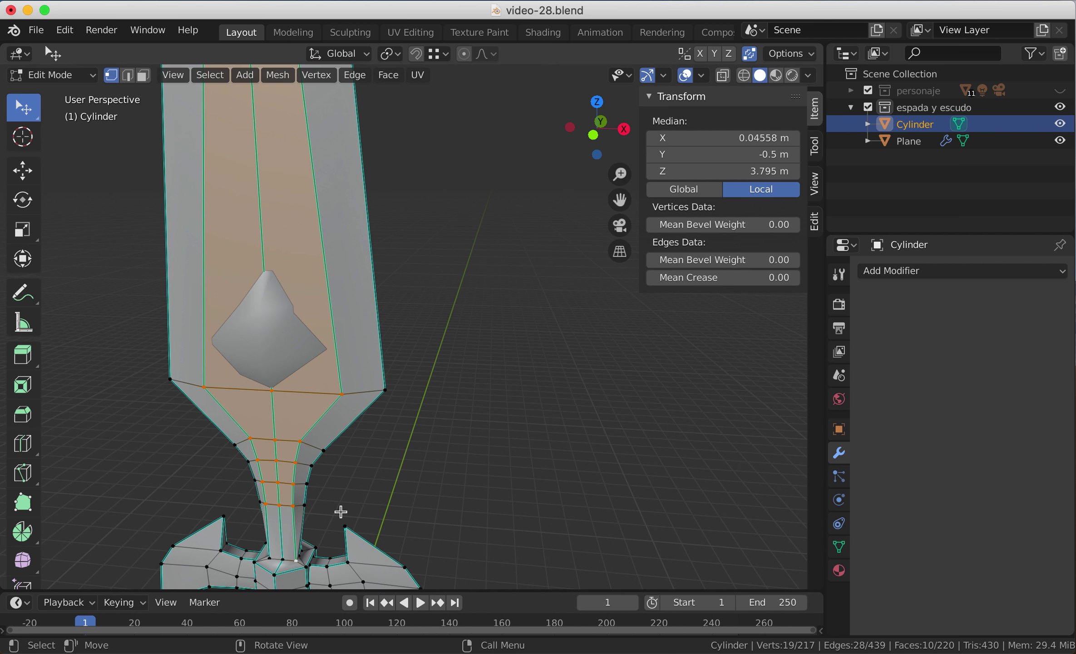
pyautogui.keyDown('shift'); pyautogui.scroll(-2, 314, 559); pyautogui.keyUp('shift')
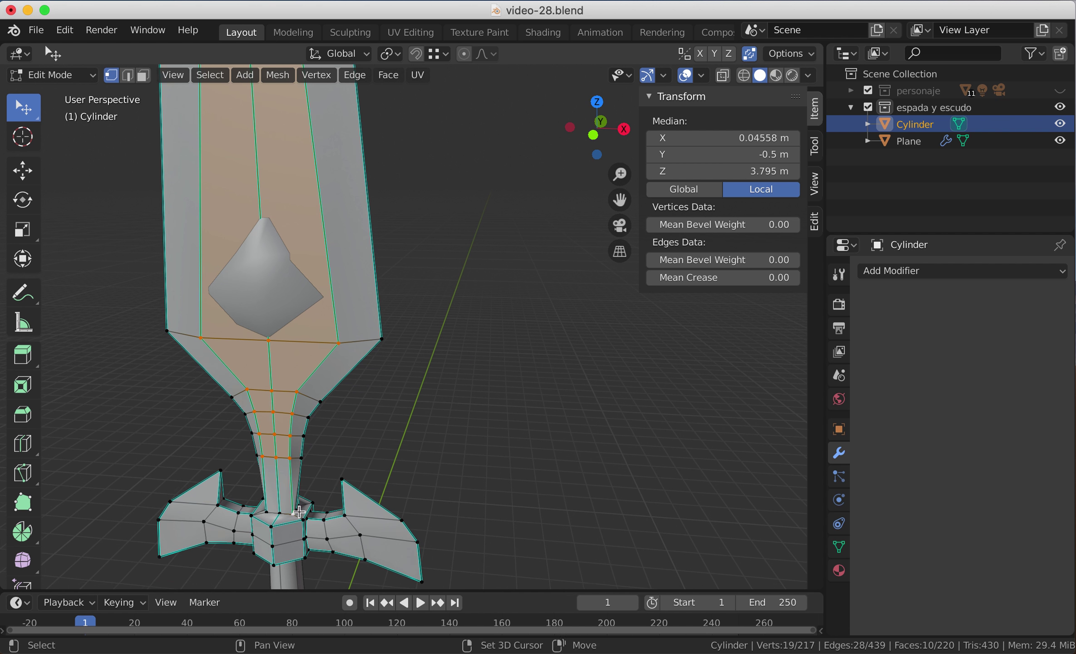
pyautogui.scroll(2, 302, 524)
pyautogui.scroll(-2, 373, 401)
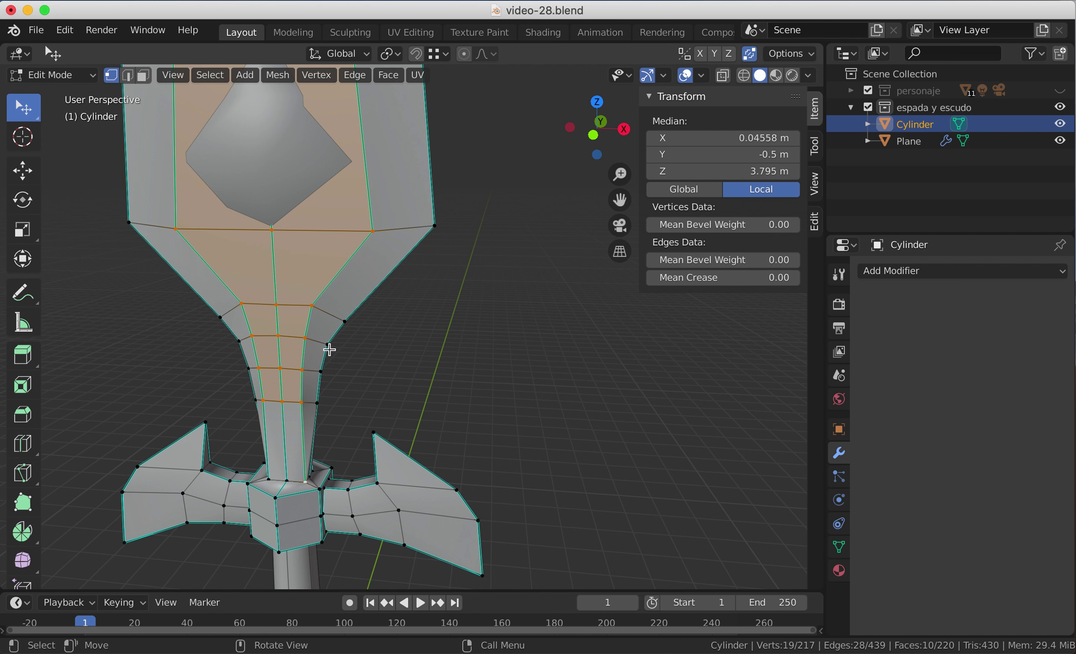
pyautogui.click(391, 54)
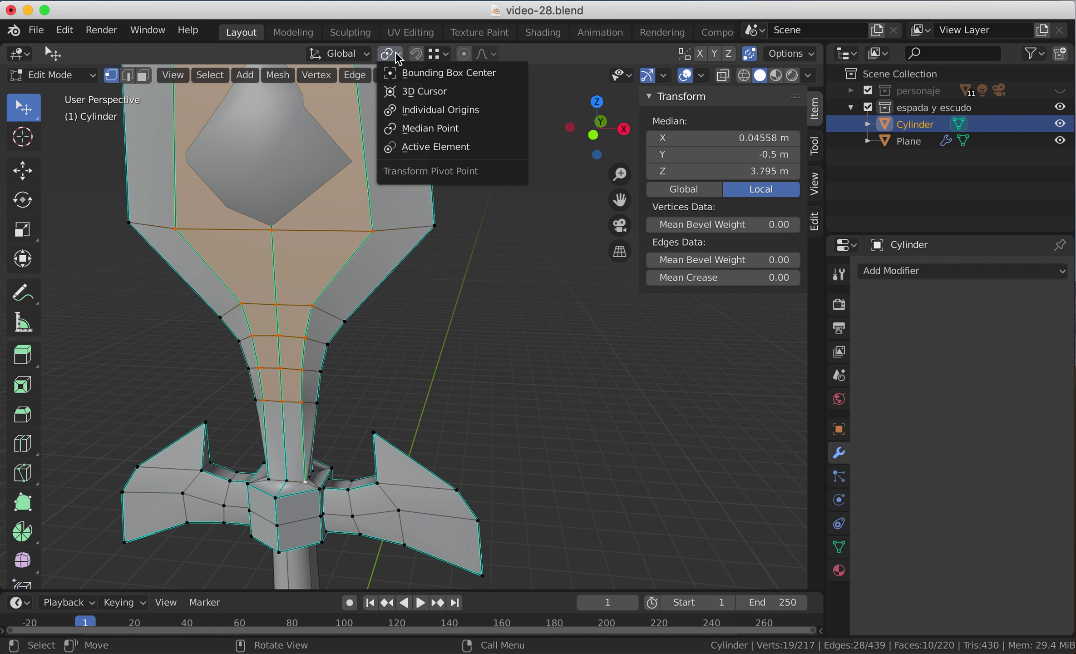
pyautogui.click(439, 153)
pyautogui.scroll(-2, 465, 326)
pyautogui.moveTo(483, 327); pyautogui.dragTo(442, 405, button='middle')
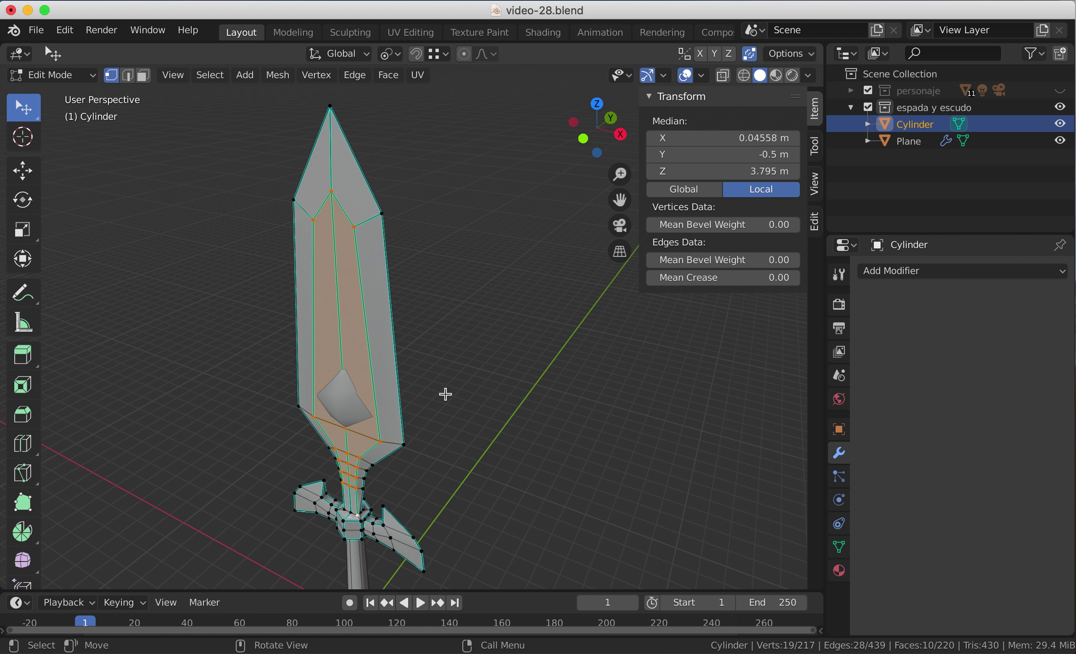
pyautogui.press('s')
pyautogui.write('y')
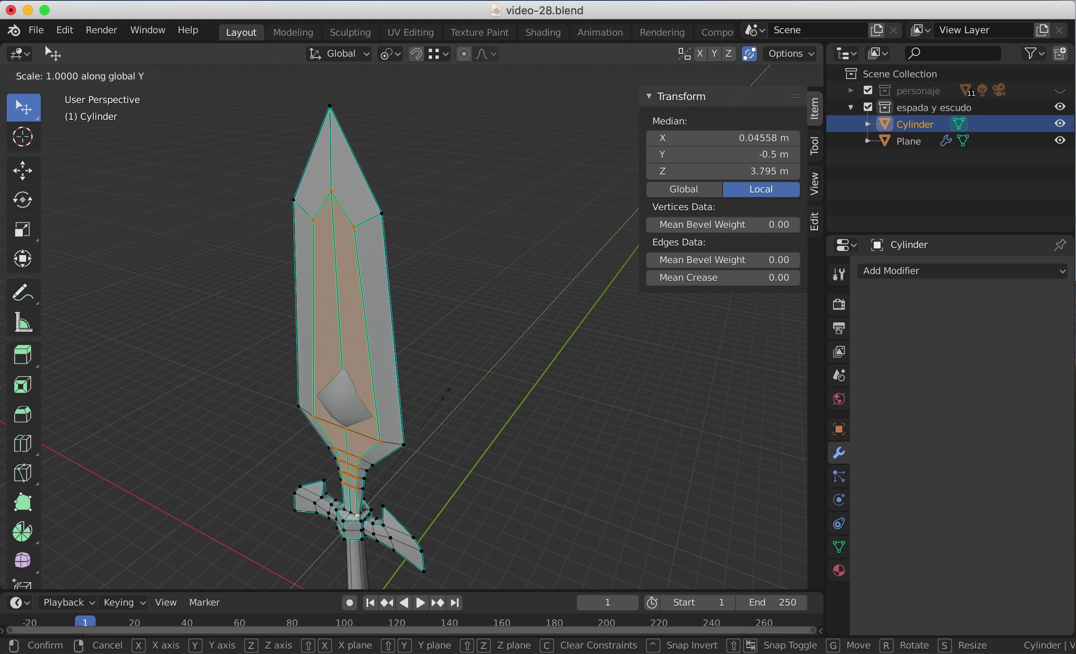
pyautogui.write('0')
pyautogui.press('Return')
# Step: Leave the sword's mesh and examine how the ornament sits against the blade from the side and at an angle
pyautogui.moveTo(417, 419); pyautogui.dragTo(354, 412, button='middle')
pyautogui.scroll(3, 404, 425)
pyautogui.scroll(4, 403, 425)
pyautogui.press('Tab')
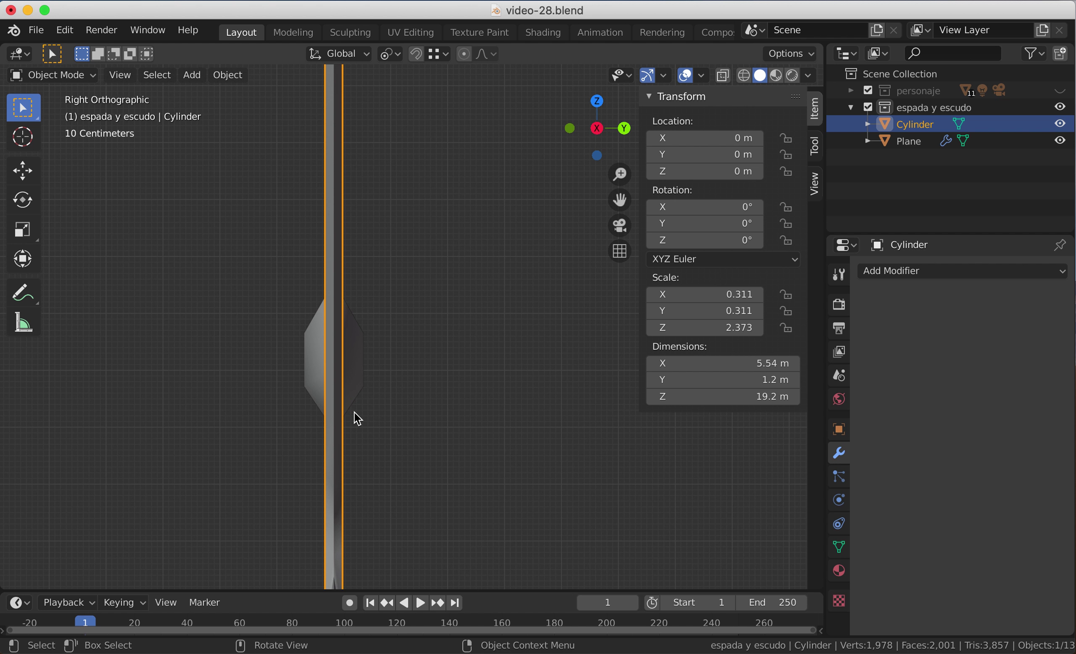
pyautogui.moveTo(358, 419); pyautogui.dragTo(453, 420, button='middle')
pyautogui.click(335, 383)
pyautogui.moveTo(355, 400); pyautogui.dragTo(392, 363, button='middle')
pyautogui.press('Tab')
pyautogui.press('Tab')
pyautogui.click(416, 356)
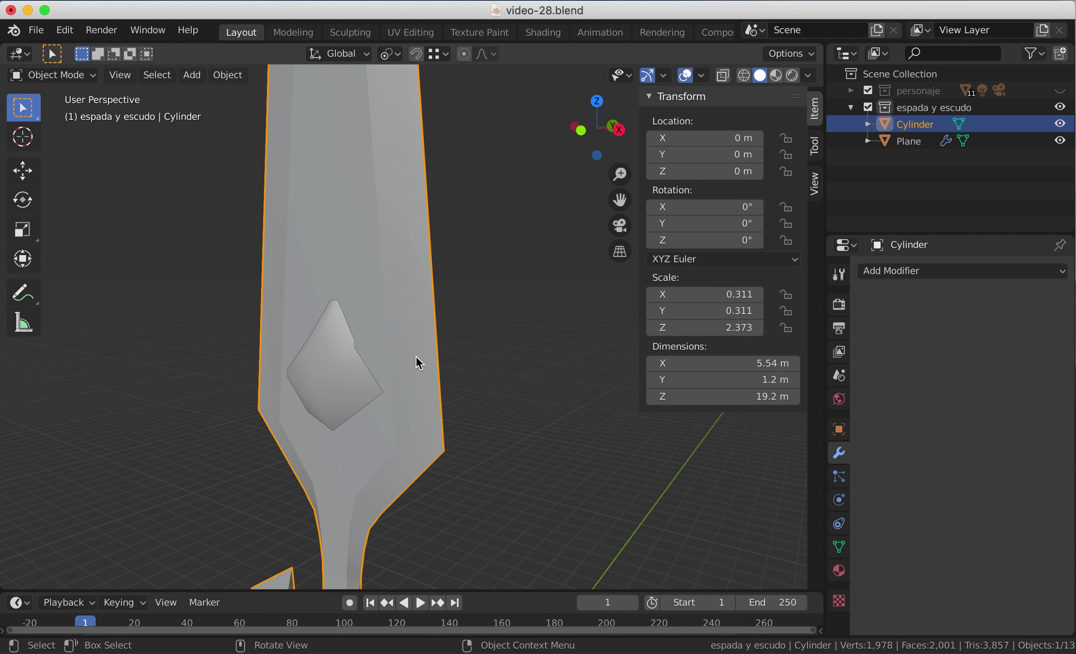
# Step: Reopen the sword's mesh and try to scale the selected front-face vertices to 0 along X
pyautogui.press('Tab')
pyautogui.scroll(2, 460, 354)
pyautogui.scroll(-5, 456, 359)
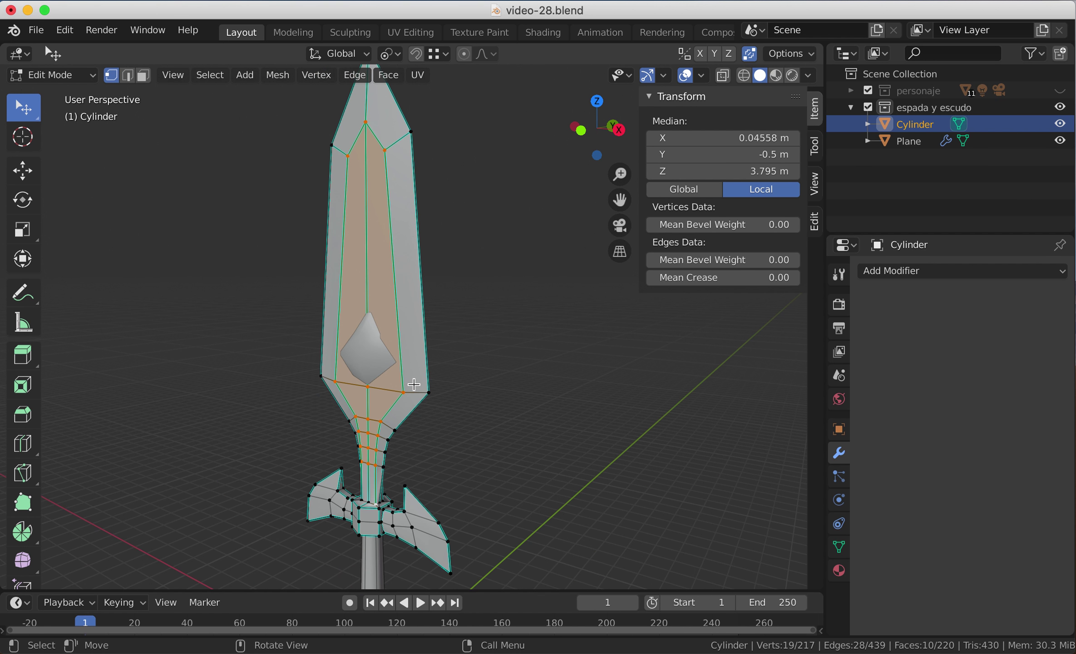
pyautogui.press('s')
pyautogui.press('x')
pyautogui.press('0')
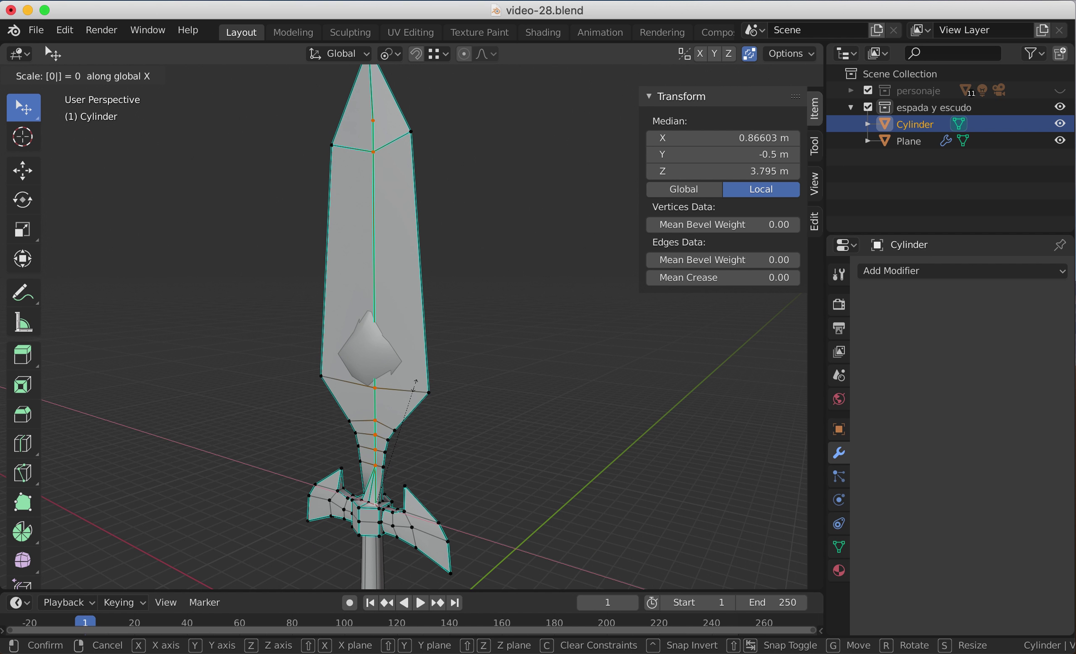
pyautogui.press('Return')
pyautogui.hotkey('ctrl', 'b')
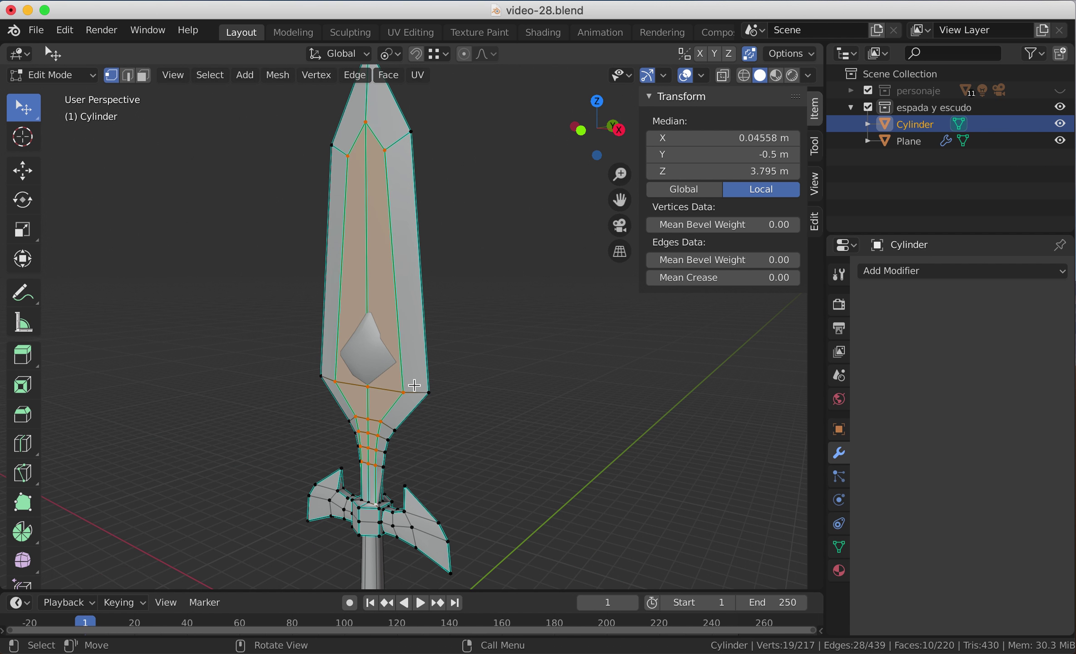
# Step: Try to scale the selected blade vertices to 0 along Z, and undo that change
pyautogui.scroll(3, 402, 458)
pyautogui.moveTo(384, 415); pyautogui.dragTo(380, 405, button='middle')
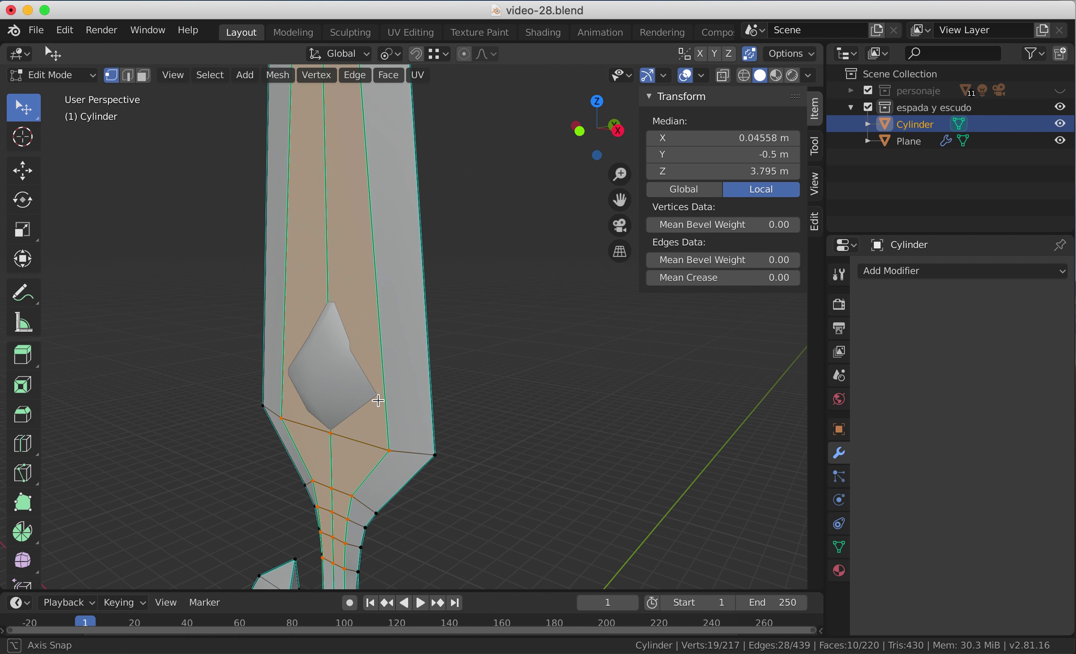
pyautogui.press('s')
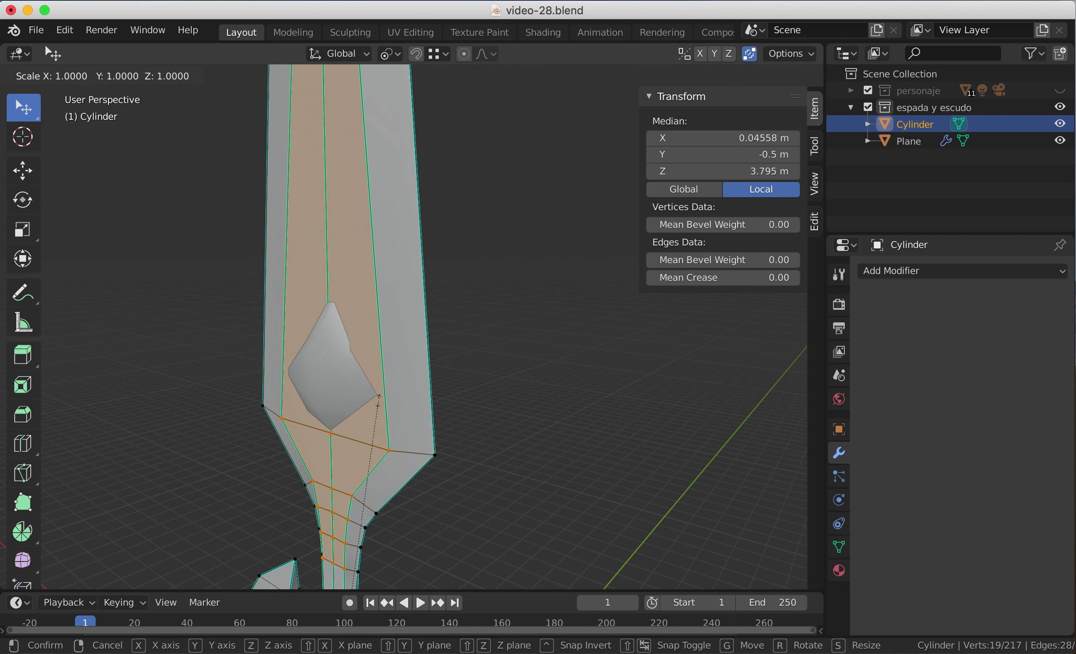
pyautogui.write('z0')
pyautogui.press('Return')
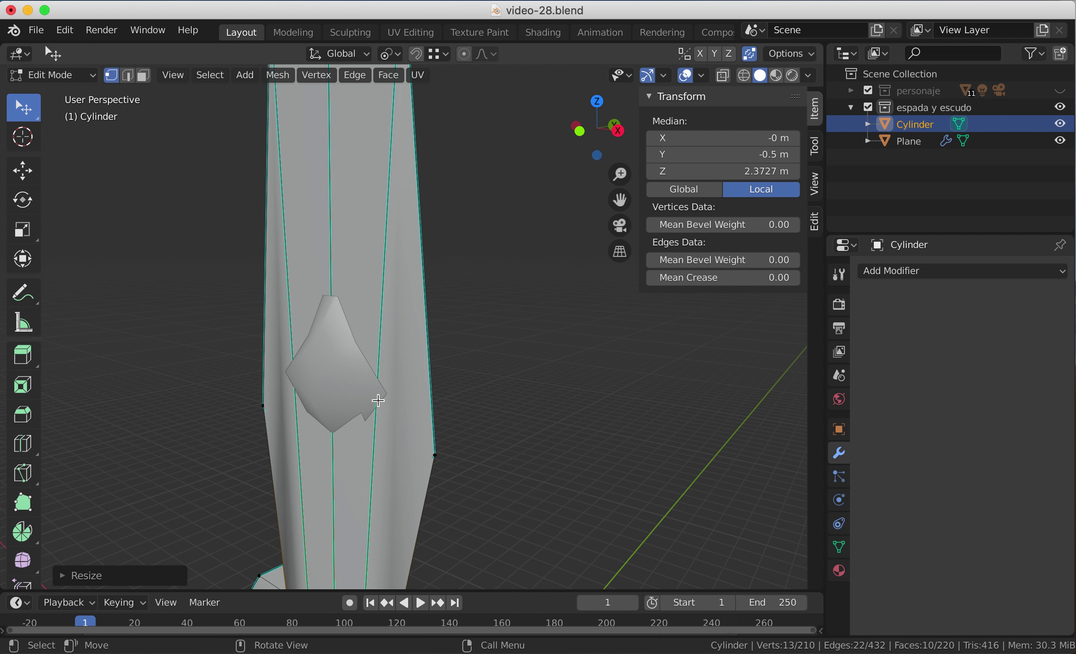
pyautogui.hotkey('ctrl', 'z')
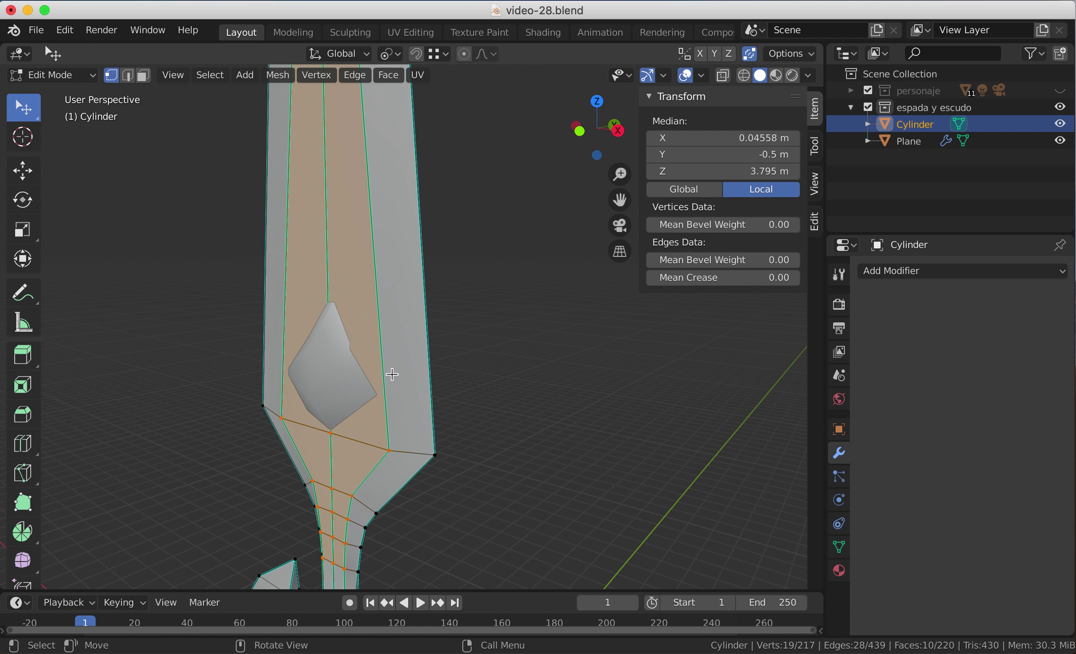
# Step: Scale the blade's selected front-face vertices to 0 along Y once more
pyautogui.write('sy0')
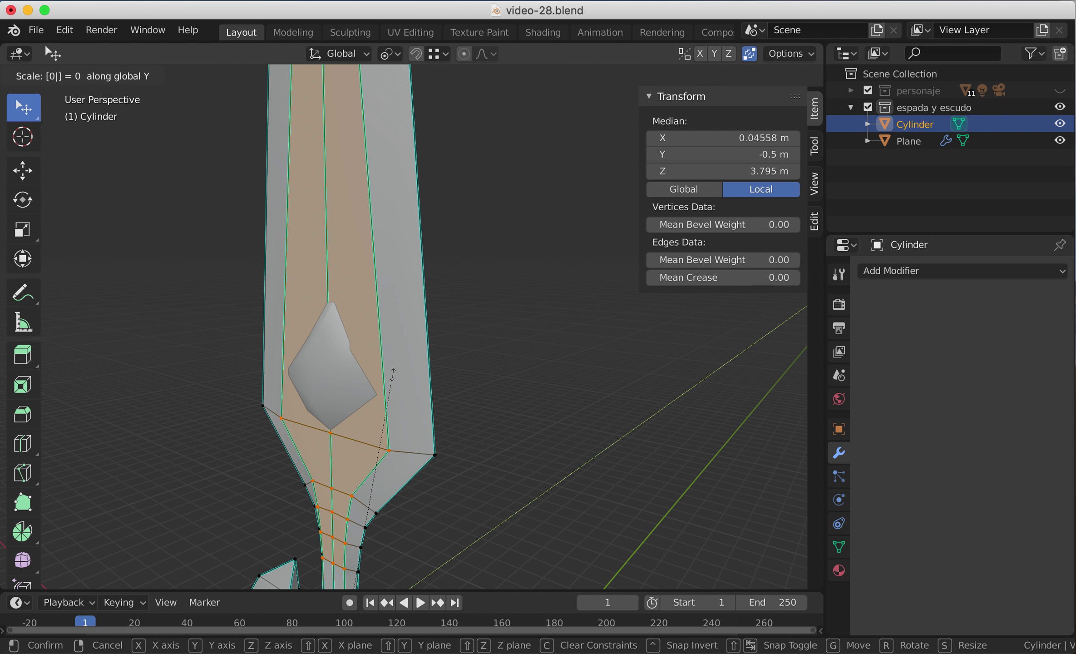
pyautogui.press('Return')
pyautogui.hotkey('ctrl', 'z')
pyautogui.hotkey('ctrl', 'z')
pyautogui.hotkey('ctrl', 'z')
pyautogui.hotkey('ctrl', 'z')
pyautogui.hotkey('ctrl', 'z')
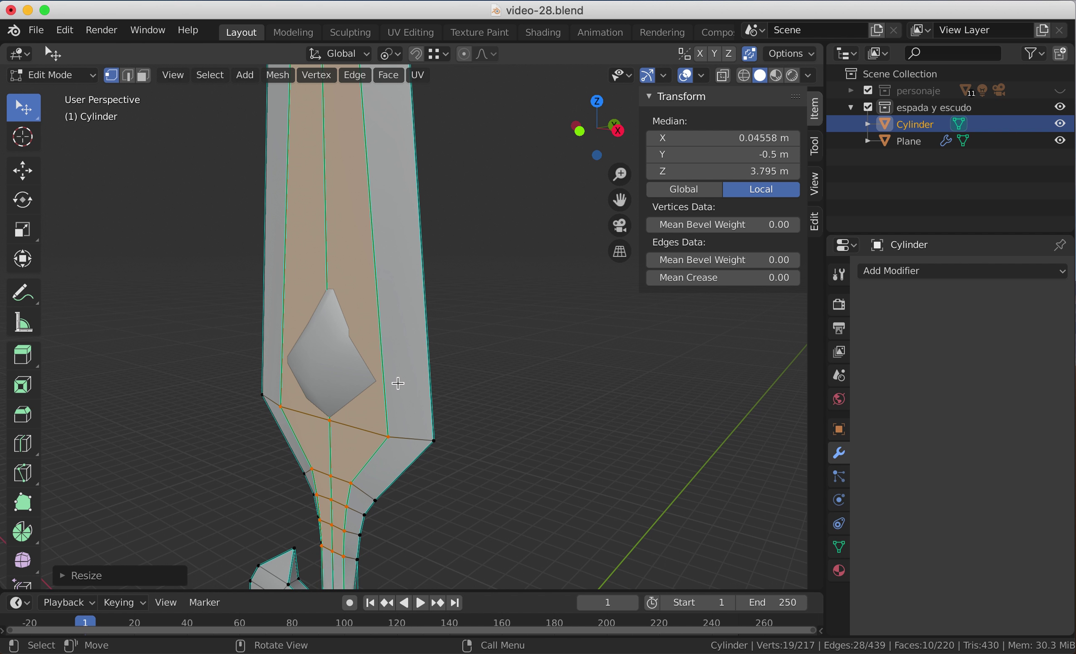
# Step: Switch to the ornament's mesh in Edit Mode and move all its vertices about -0.027 m along Y
pyautogui.click(345, 374)
pyautogui.moveTo(344, 377); pyautogui.dragTo(392, 386, button='middle')
pyautogui.press('Tab')
pyautogui.press('g')
pyautogui.press('y')
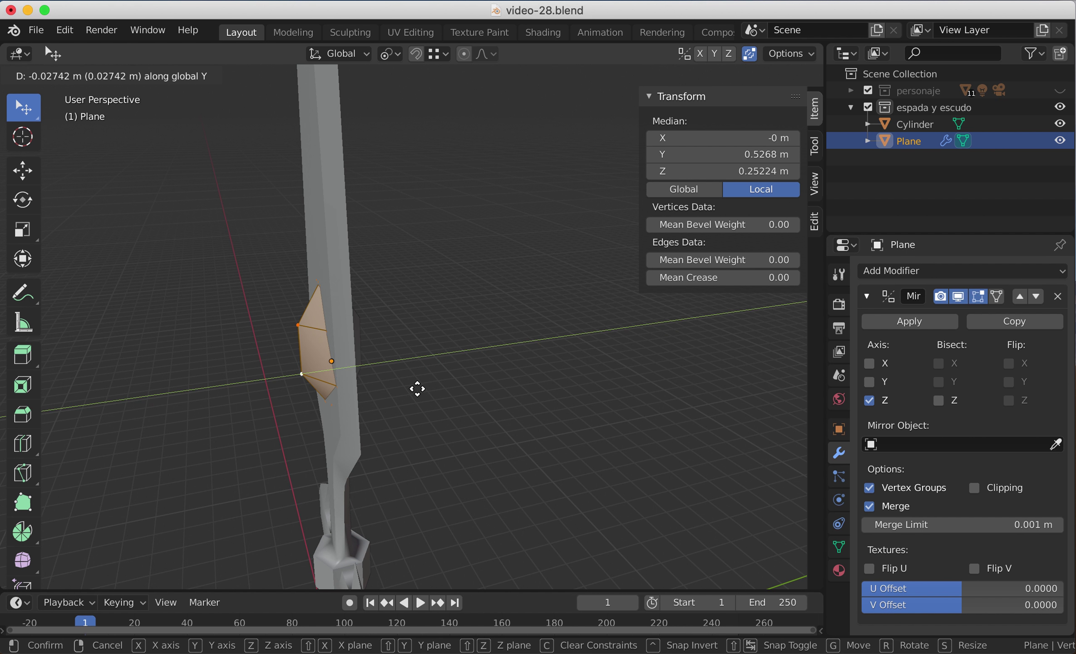
pyautogui.click(417, 389)
# Step: Leave the ornament's mesh, open the sword's mesh in Edit Mode at the blade's back face and deselect everything
pyautogui.moveTo(418, 394); pyautogui.dragTo(337, 408, button='middle')
pyautogui.moveTo(305, 368); pyautogui.dragTo(445, 361, button='middle')
pyautogui.press('Tab')
pyautogui.click(363, 413)
pyautogui.press('Tab')
pyautogui.hotkey('alt', 'a')
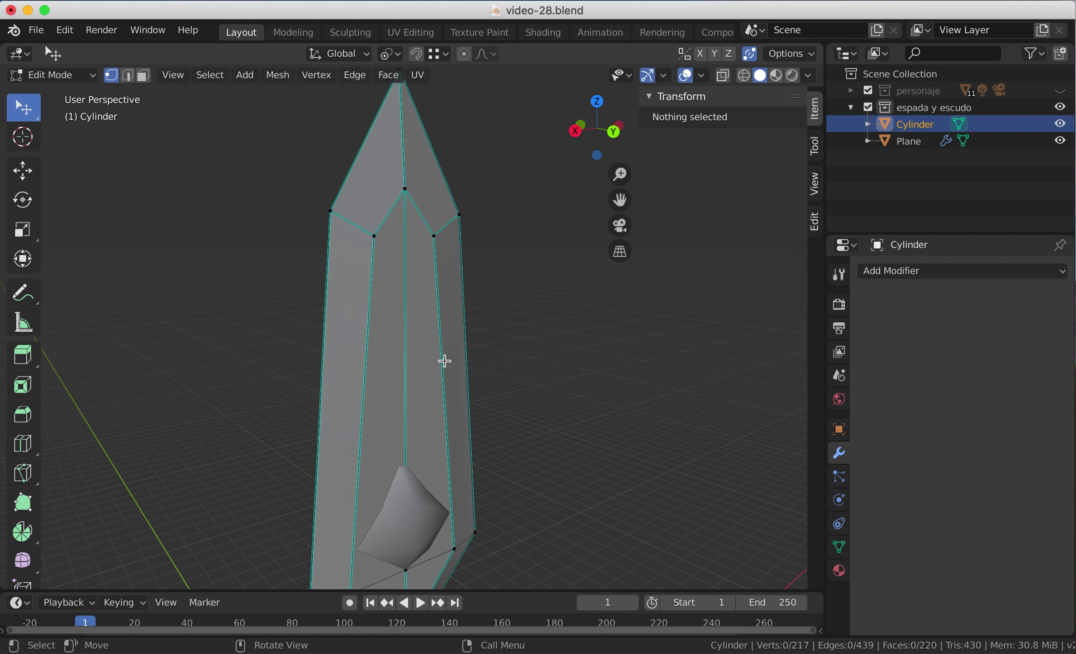
pyautogui.click(375, 236)
pyautogui.keyDown('shift'); pyautogui.click(405, 188); pyautogui.keyUp('shift')
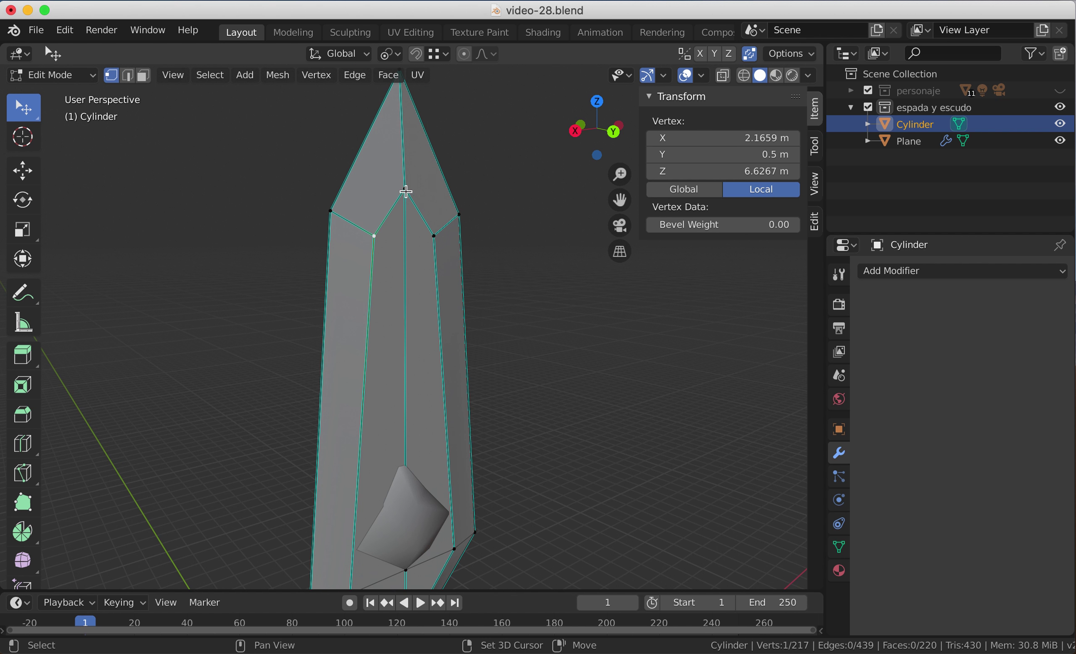
pyautogui.keyDown('shift'); pyautogui.click(433, 235); pyautogui.keyUp('shift')
pyautogui.keyDown('shift'); pyautogui.moveTo(482, 377); pyautogui.dragTo(474, 278, button='middle'); pyautogui.keyUp('shift')
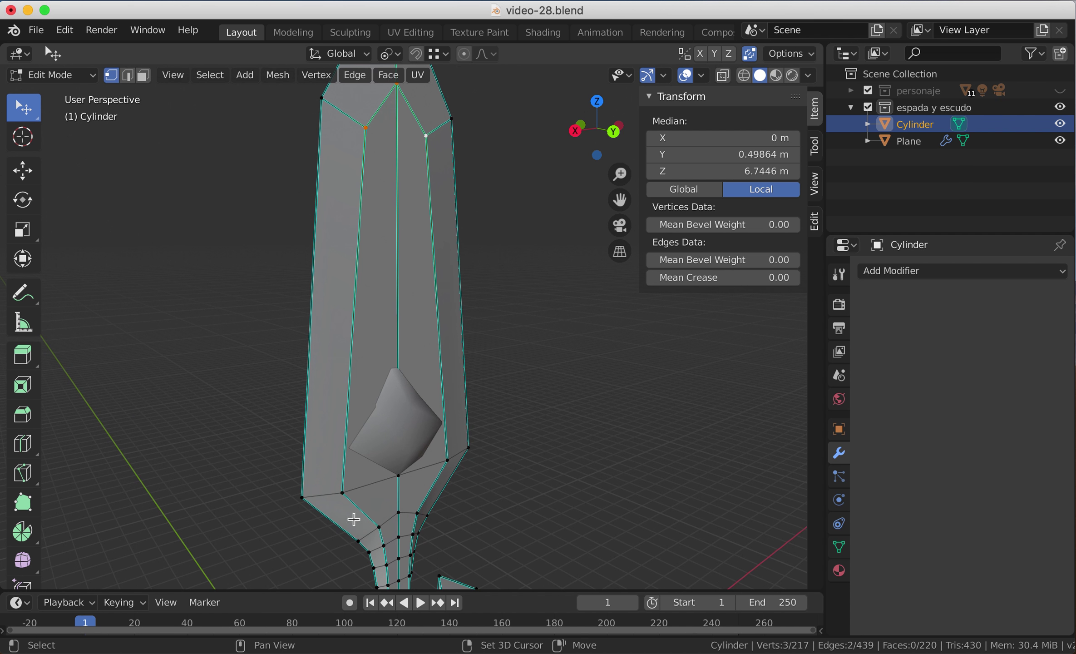
pyautogui.keyDown('shift'); pyautogui.click(344, 494); pyautogui.keyUp('shift')
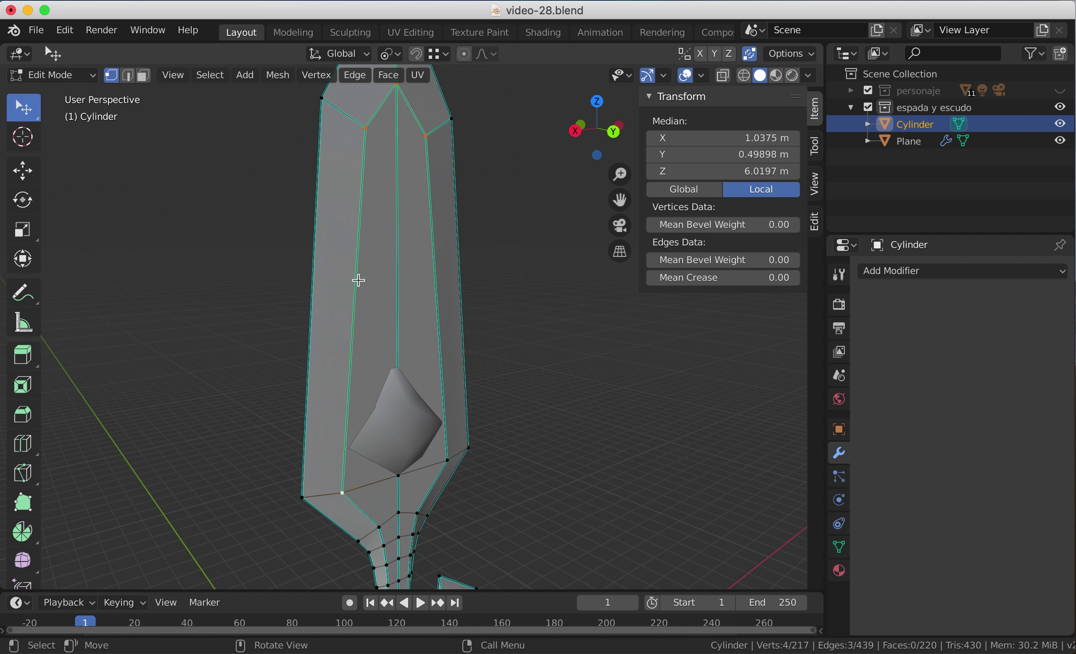
# Step: Select the back face's centre-line vertices from below the tip down to the guard and flatten them by scaling to 0 along Y
pyautogui.click(397, 86)
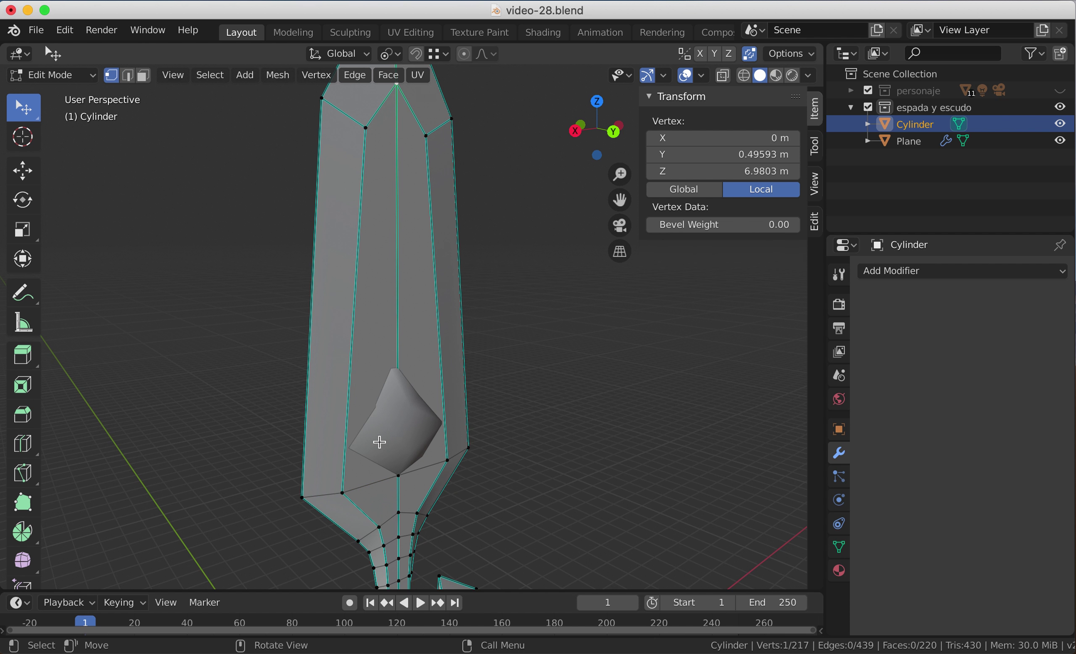
pyautogui.keyDown('ctrl'); pyautogui.click(401, 492); pyautogui.keyUp('ctrl')
pyautogui.keyDown('ctrl'); pyautogui.click(402, 518); pyautogui.keyUp('ctrl')
pyautogui.keyDown('ctrl'); pyautogui.click(413, 545); pyautogui.keyUp('ctrl')
pyautogui.keyDown('ctrl'); pyautogui.click(437, 560); pyautogui.keyUp('ctrl')
pyautogui.keyDown('shift'); pyautogui.moveTo(438, 560); pyautogui.dragTo(429, 475, button='middle'); pyautogui.keyUp('shift')
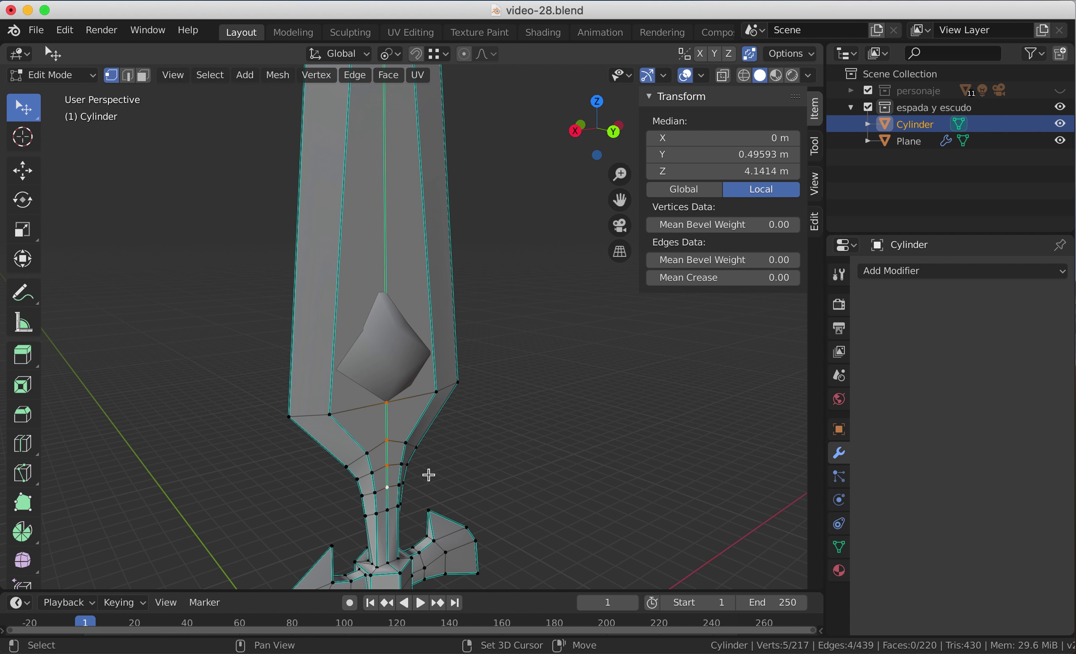
pyautogui.keyDown('ctrl'); pyautogui.click(392, 510); pyautogui.keyUp('ctrl')
pyautogui.keyDown('ctrl'); pyautogui.click(398, 558); pyautogui.keyUp('ctrl')
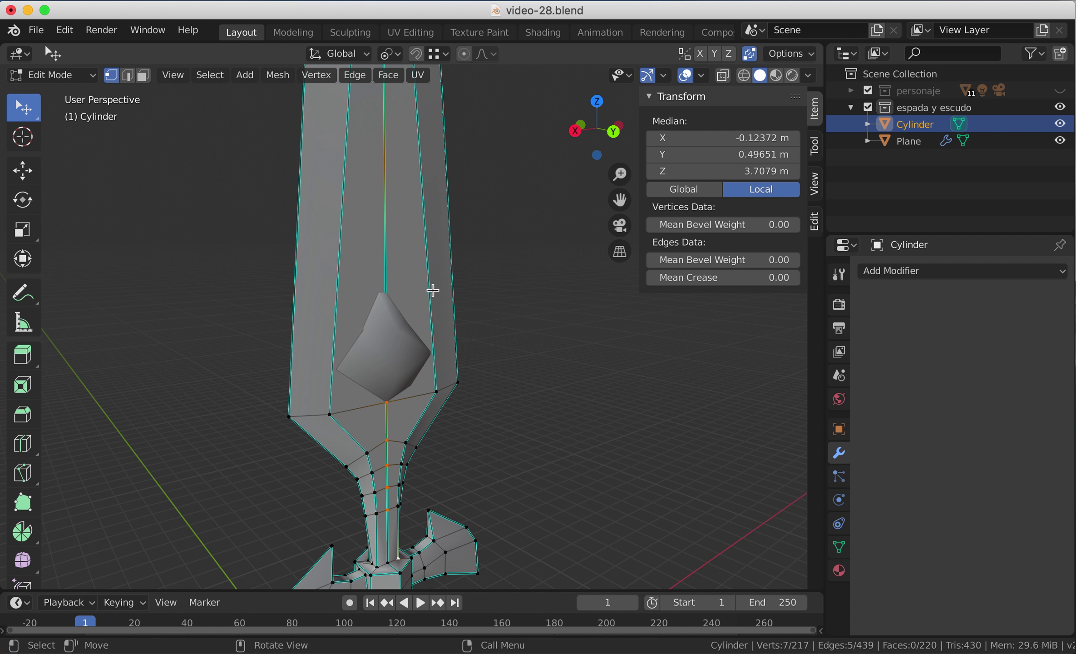
pyautogui.press('s')
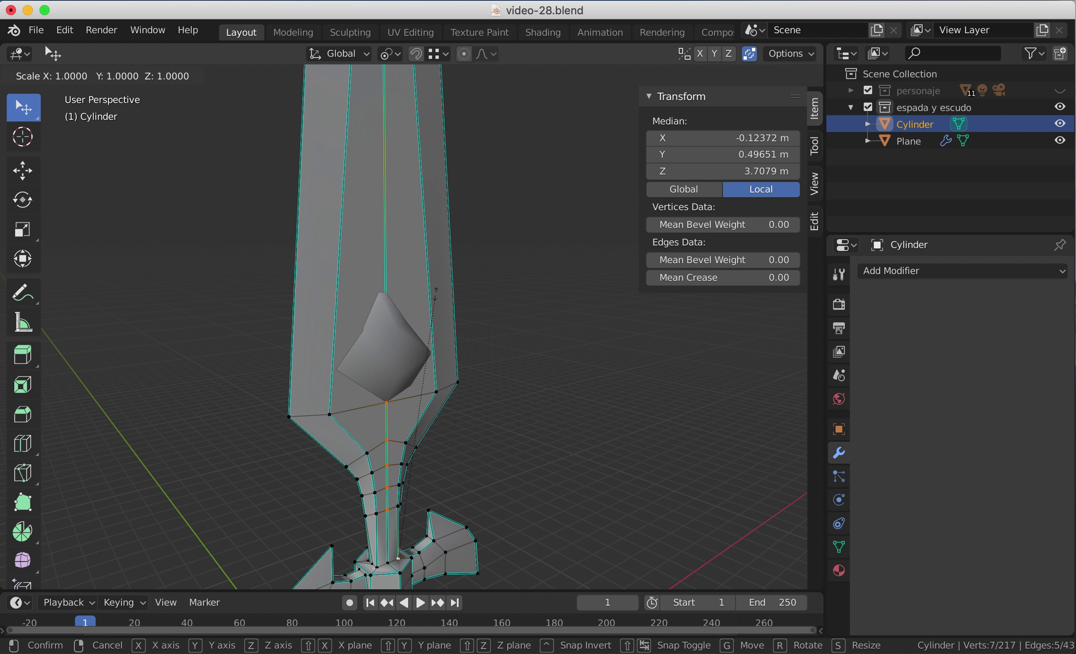
pyautogui.press('y')
pyautogui.press('0')
pyautogui.press('Return')
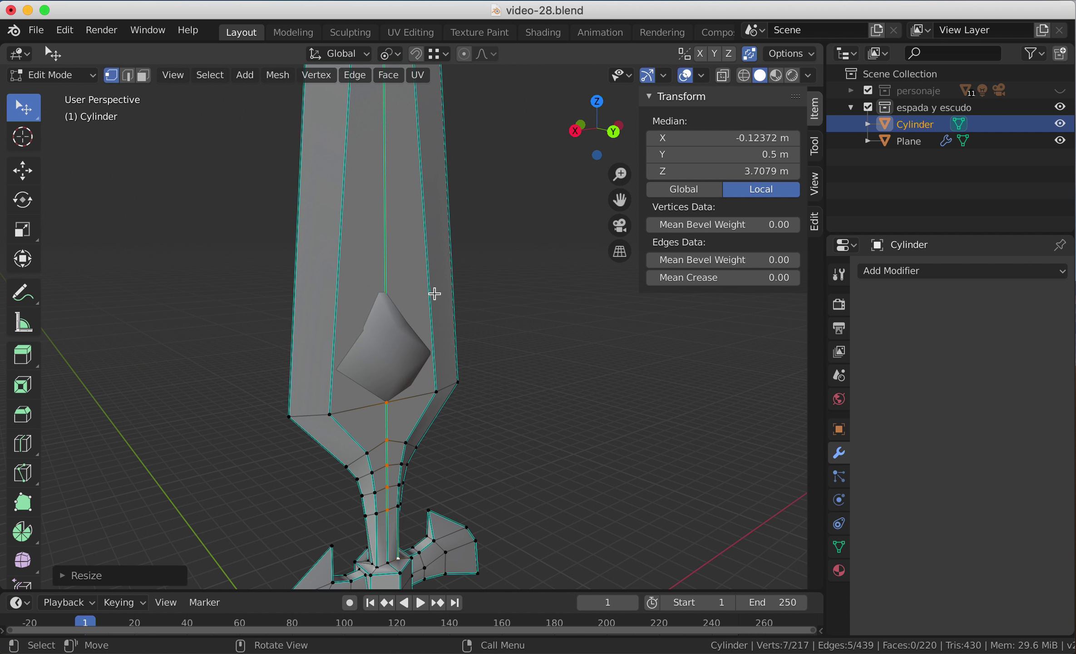
# Step: Leave the sword's mesh, reopen the ornament in Edit Mode and move all its vertices another -0.027 m or so along Y
pyautogui.moveTo(429, 401); pyautogui.dragTo(572, 386, button='middle')
pyautogui.press('Tab')
pyautogui.click(326, 383)
pyautogui.moveTo(327, 383); pyautogui.dragTo(368, 437, button='middle')
pyautogui.press('Tab')
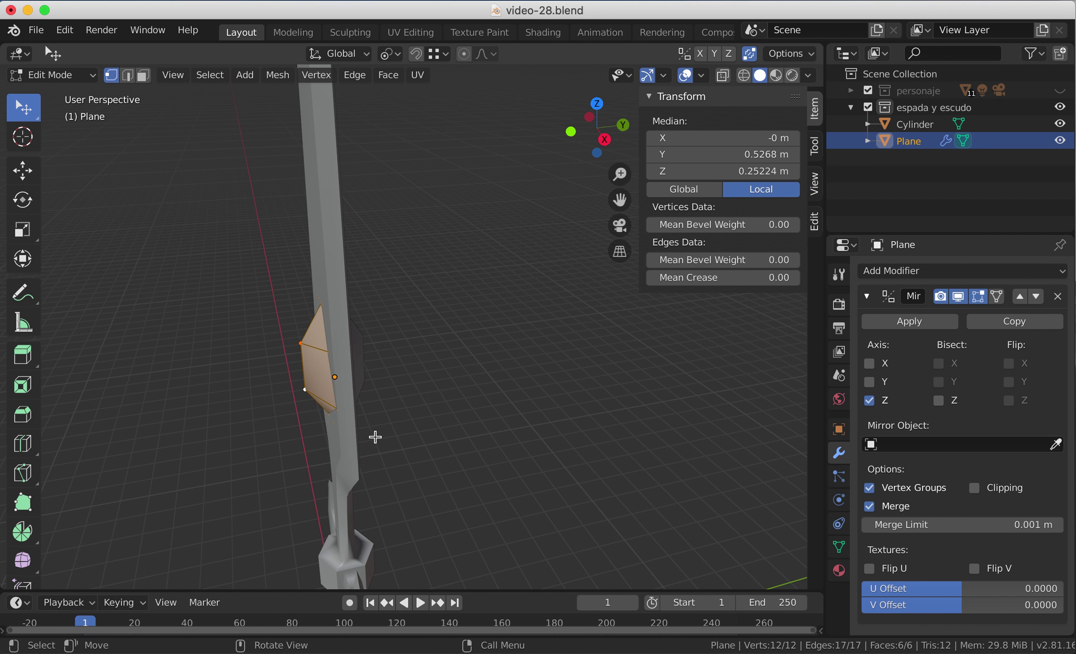
pyautogui.press('g')
pyautogui.press('y')
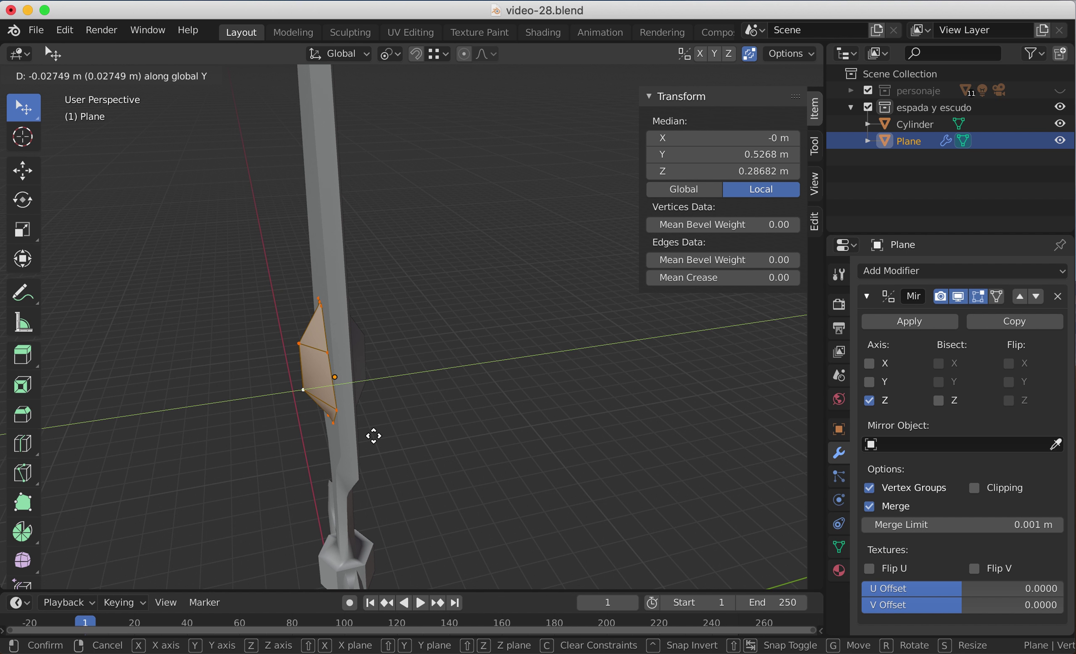
pyautogui.click(374, 436)
# Step: Leave the ornament's mesh and scale the whole ornament down slightly in Object Mode
pyautogui.moveTo(372, 437); pyautogui.dragTo(411, 431, button='middle')
pyautogui.press('Tab')
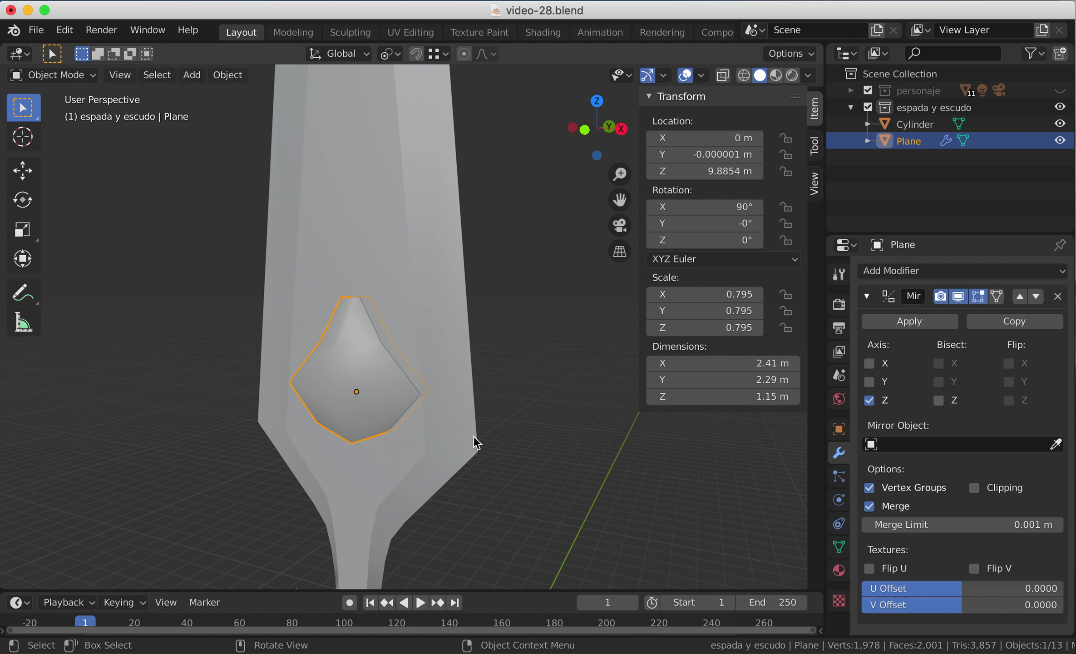
pyautogui.press('q')
pyautogui.press('KP_1')
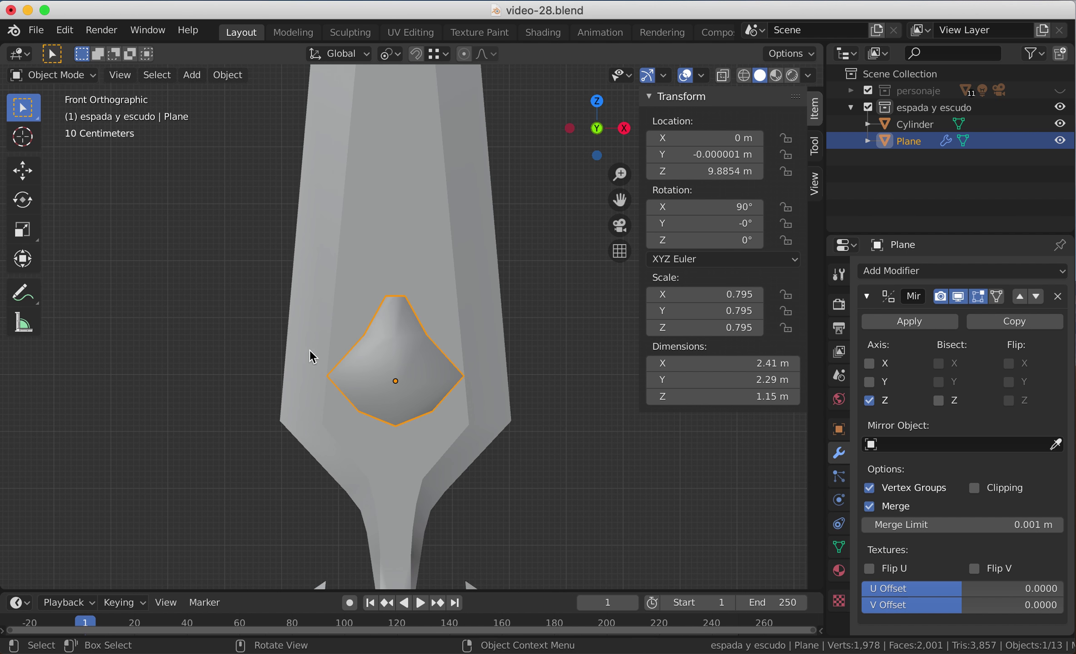
pyautogui.scroll(-4, 398, 401)
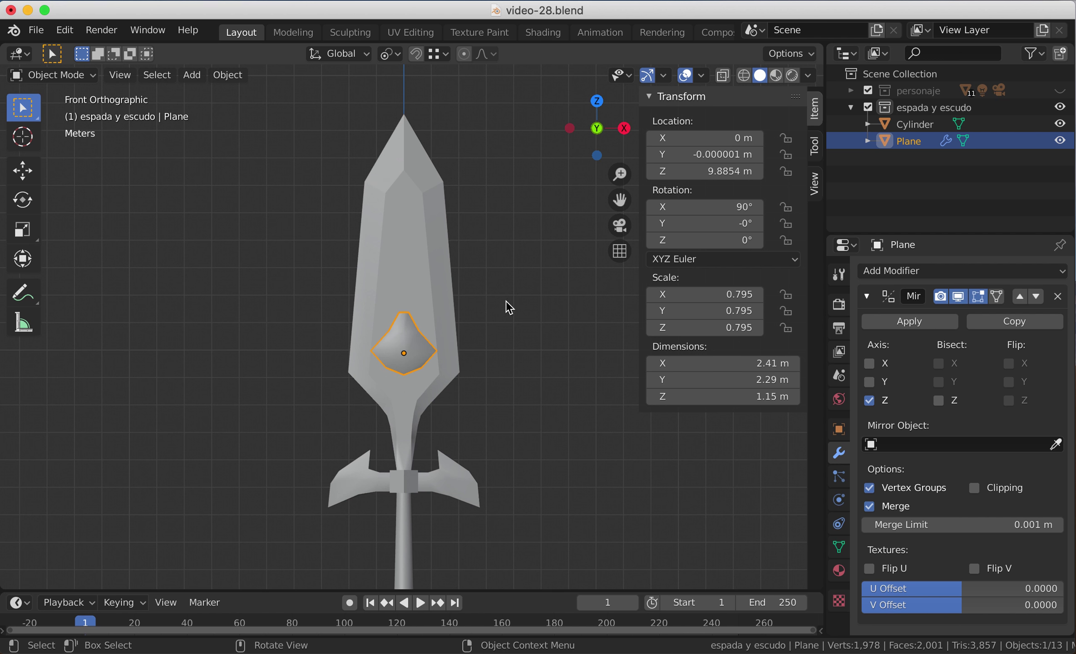
pyautogui.press('s')
pyautogui.click(501, 345)
# Step: Move all the ornament's vertices down along Z toward the blade's base, to a local median Y of about -0.59 m
pyautogui.moveTo(501, 344); pyautogui.dragTo(575, 355, button='middle')
pyautogui.press('Tab')
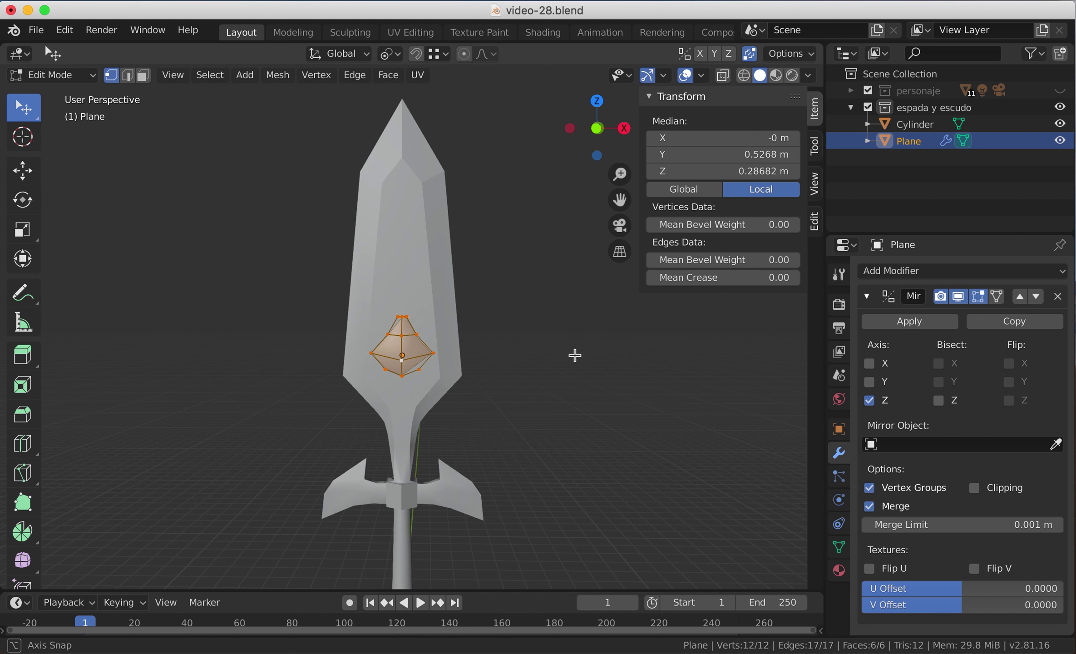
pyautogui.press('g')
pyautogui.press('z')
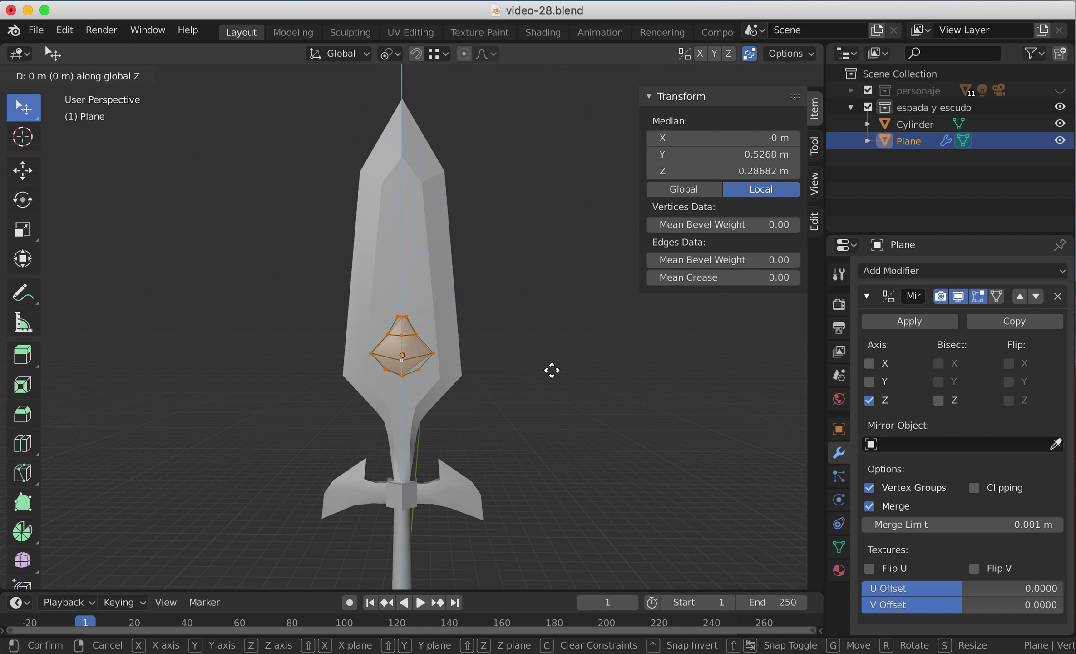
pyautogui.click(555, 389)
pyautogui.scroll(5, 516, 397)
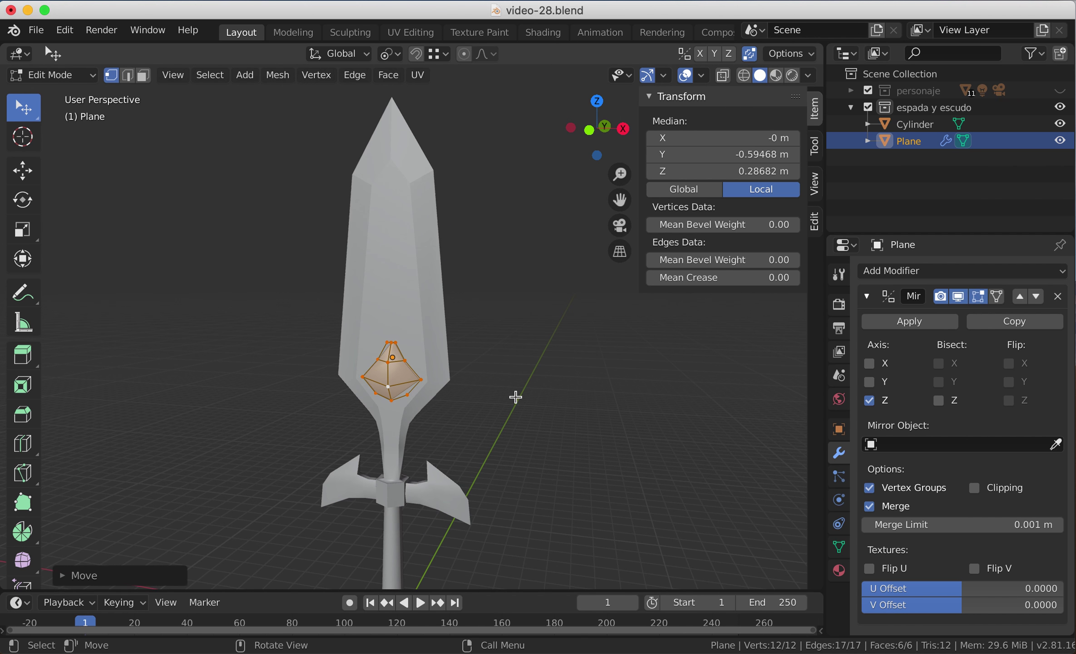
# Step: Leave the ornament's mesh and check its placement against the whole sword in Object Mode
pyautogui.moveTo(499, 423); pyautogui.dragTo(527, 404, button='middle')
pyautogui.press('Tab')
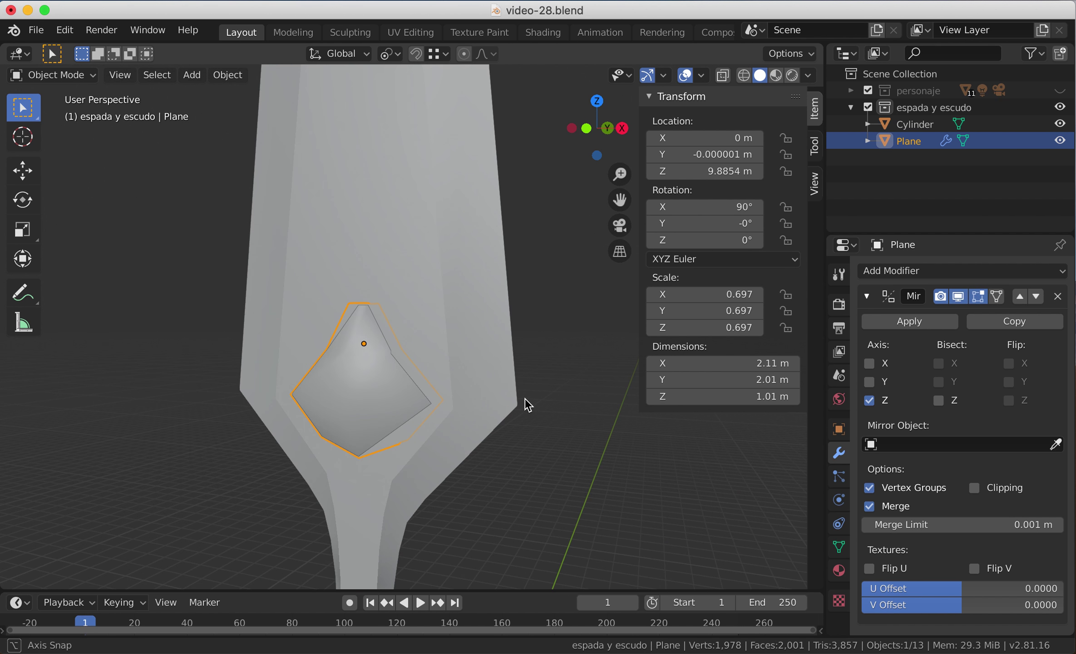
pyautogui.press('Tab')
pyautogui.moveTo(462, 404); pyautogui.dragTo(495, 413, button='middle')
pyautogui.scroll(-6, 495, 414)
pyautogui.press('Tab')
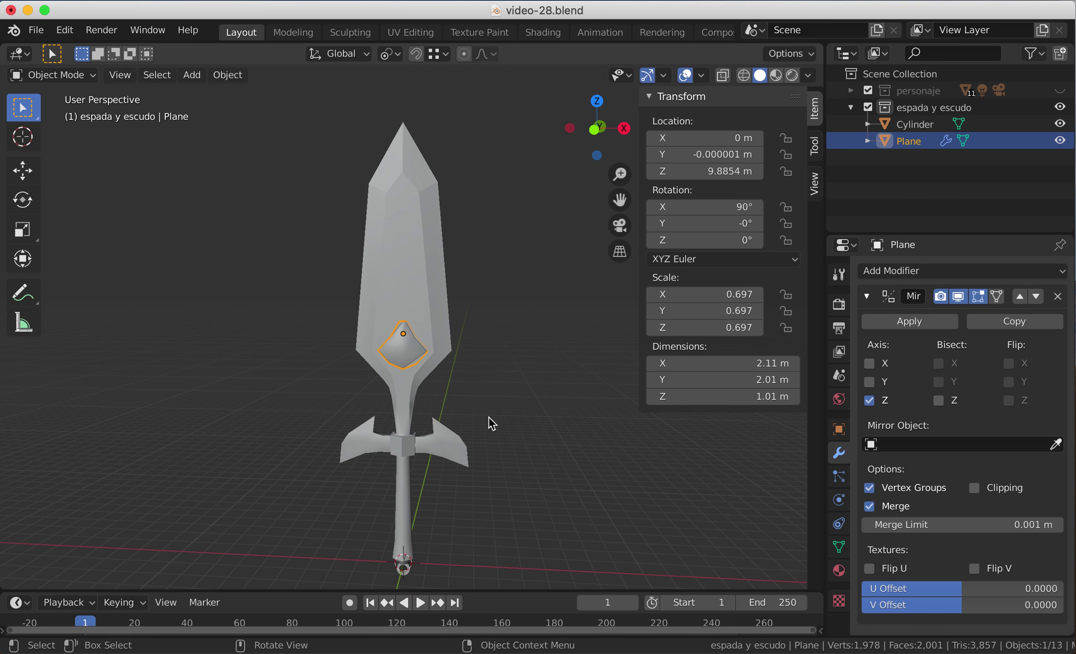
# Step: Examine the ornament's fit on the blade in wireframe and solid shading, ending in Object Mode
pyautogui.click(429, 317)
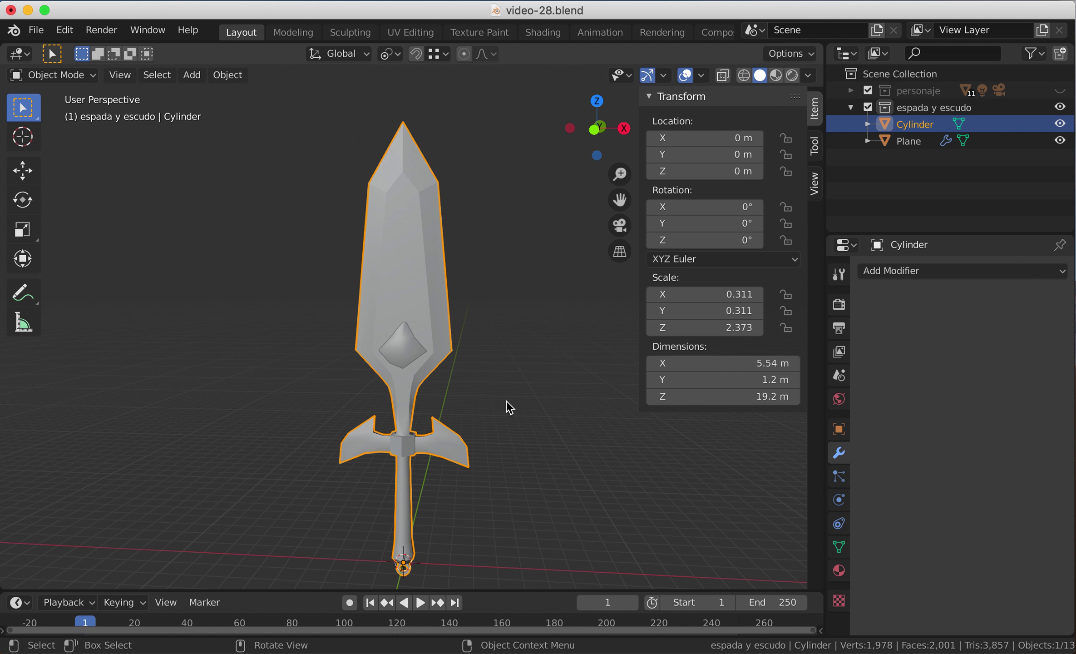
pyautogui.click(407, 363)
pyautogui.scroll(5, 404, 372)
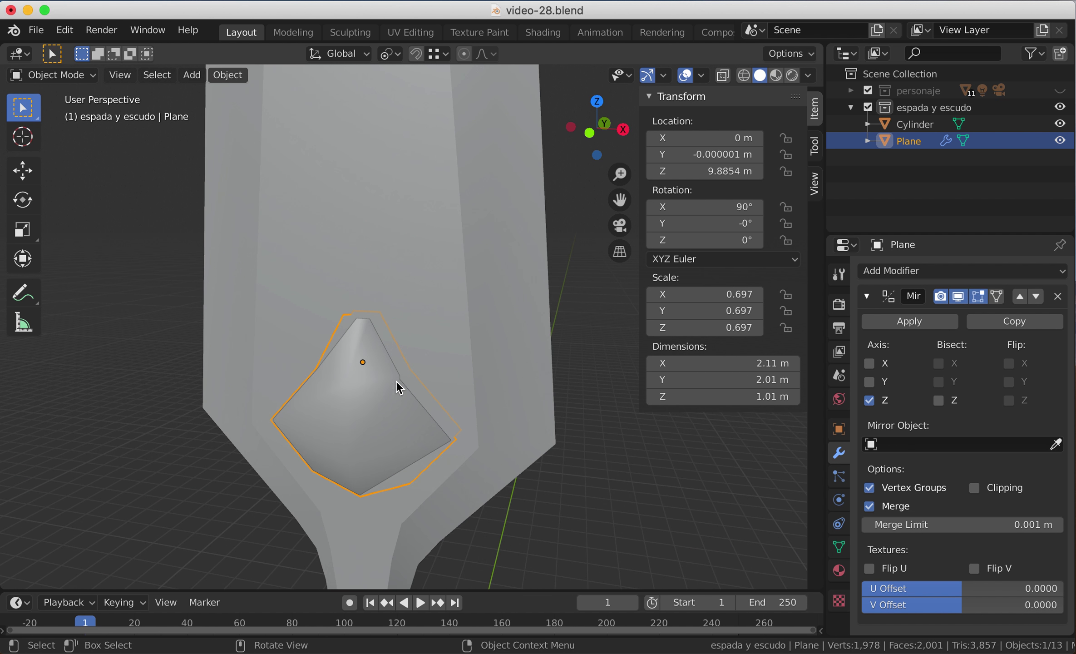
pyautogui.press('Tab')
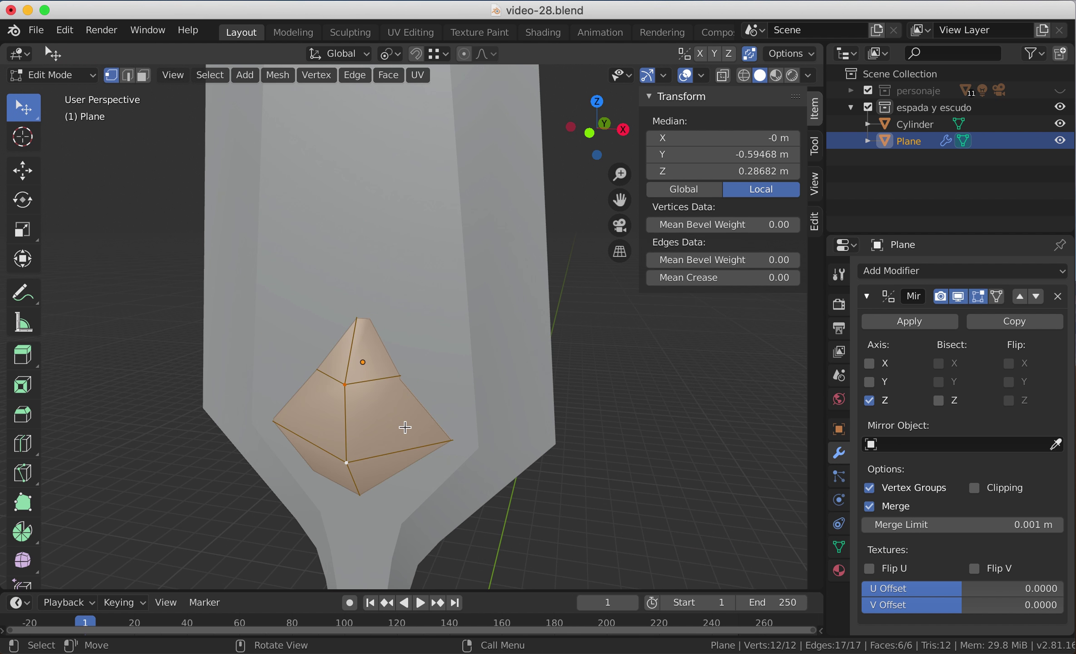
pyautogui.press('z')
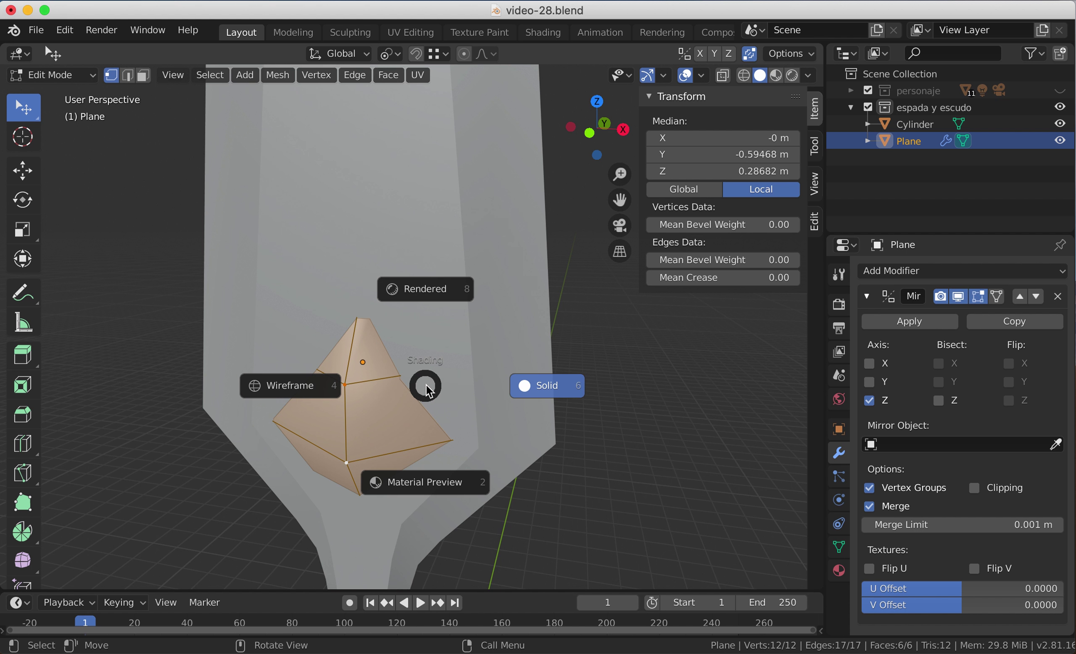
pyautogui.click(314, 385)
pyautogui.moveTo(444, 385); pyautogui.dragTo(399, 383, button='middle')
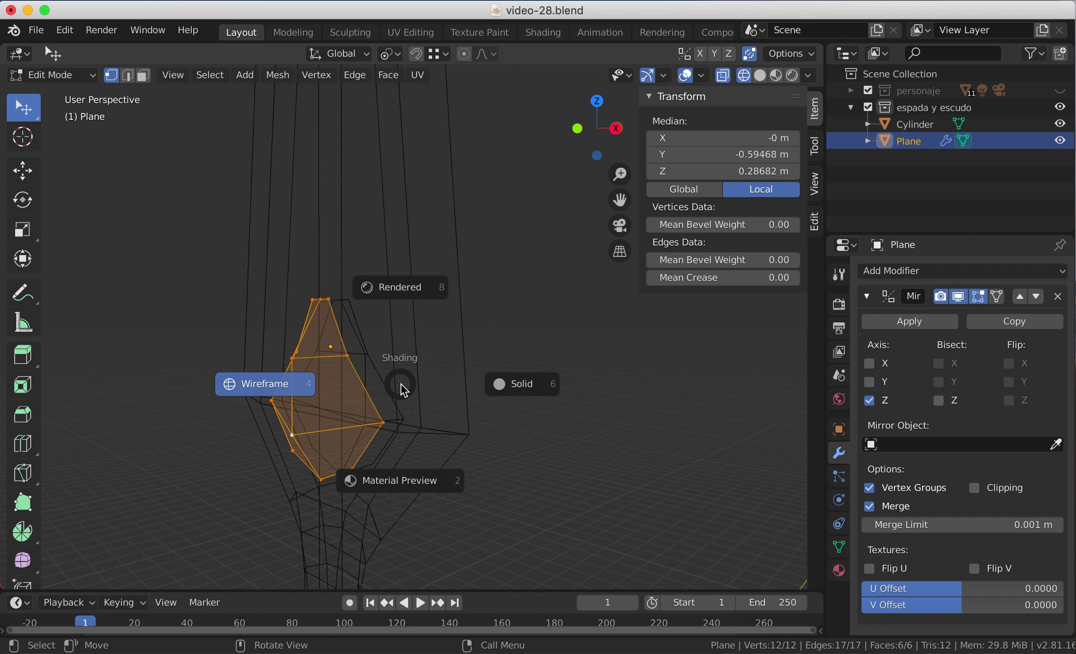
pyautogui.click(522, 384)
pyautogui.moveTo(522, 384); pyautogui.dragTo(535, 389, button='middle')
pyautogui.press('Tab')
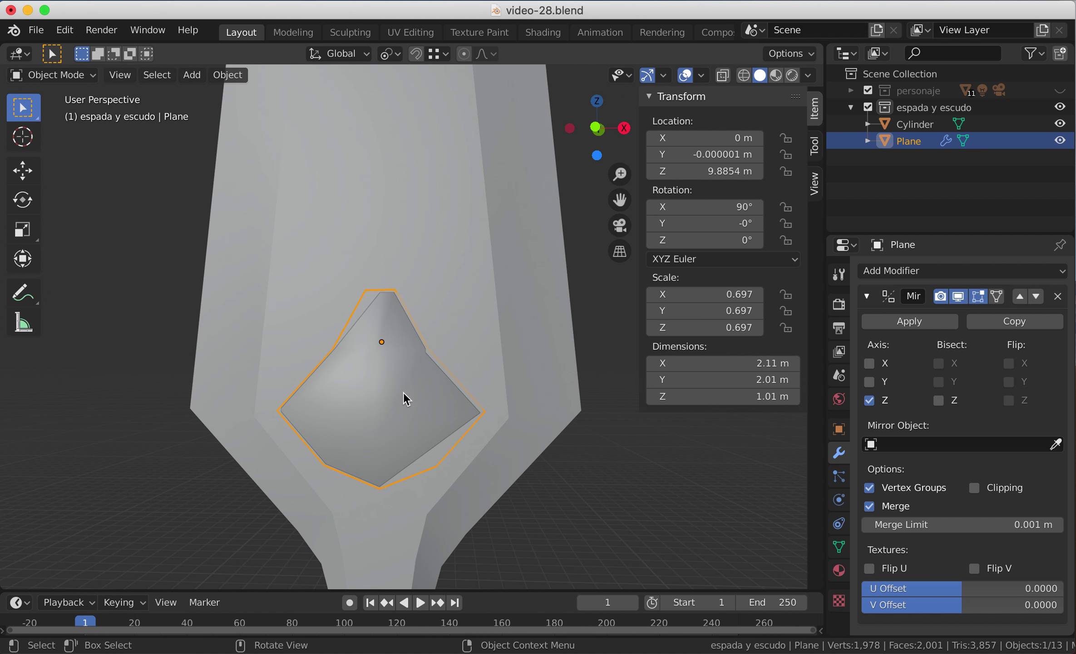
pyautogui.moveTo(403, 393); pyautogui.dragTo(391, 394, button='middle')
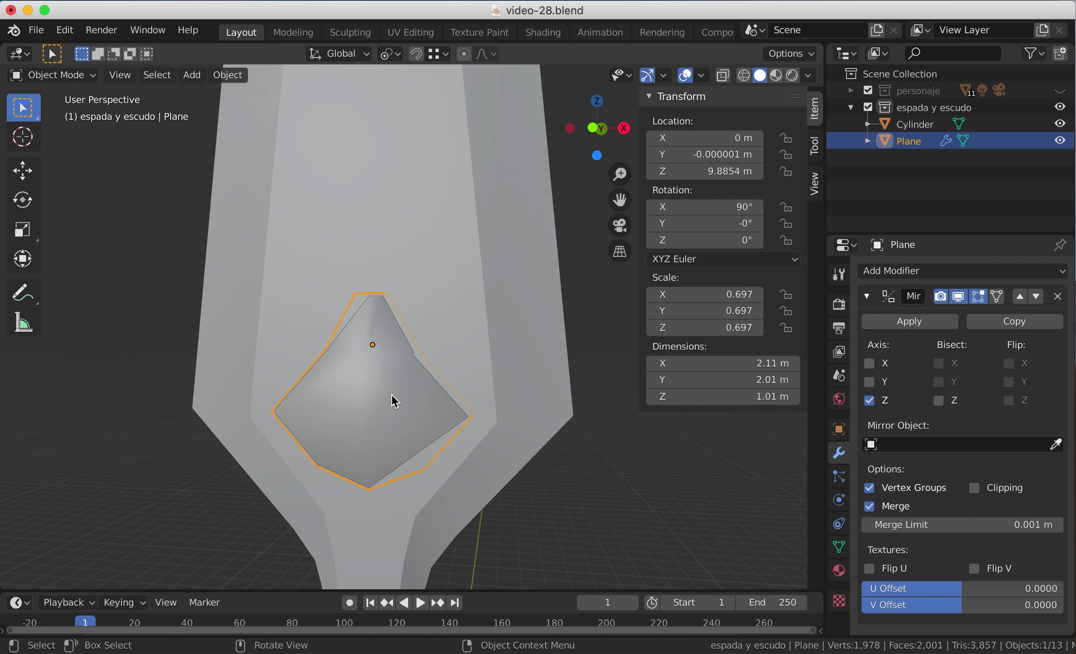
pyautogui.moveTo(401, 395)
pyautogui.mouseDown(button='middle')
pyautogui.moveTo(468, 386)
pyautogui.moveTo(408, 390)
pyautogui.moveTo(407, 381)
pyautogui.mouseUp(button='middle')
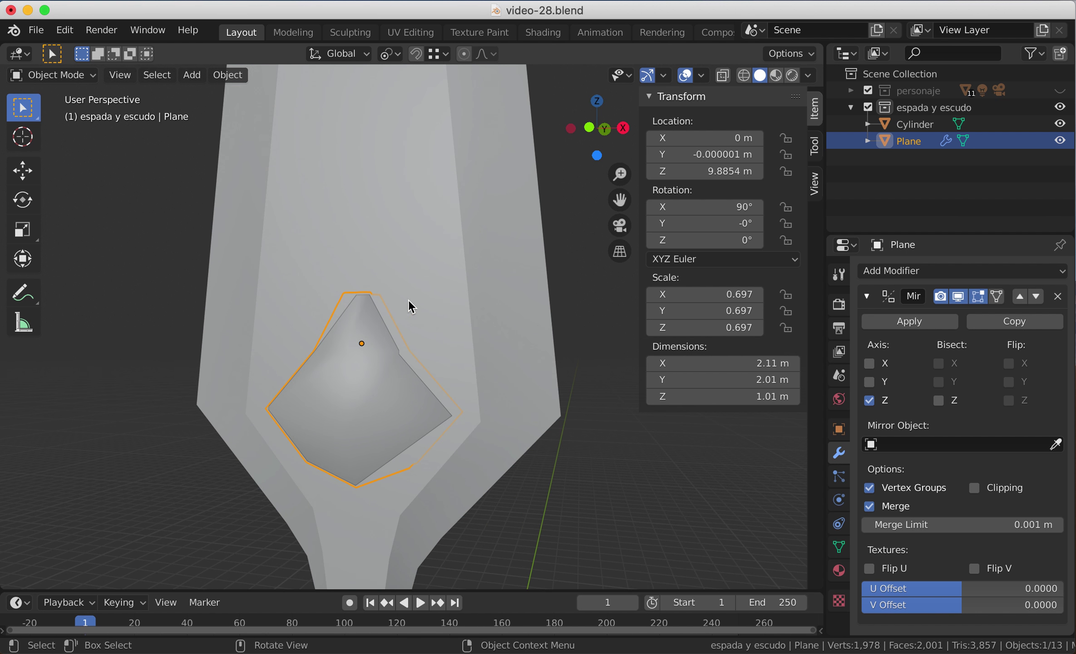
# Step: Select the ornament and add the sword to the selection as the active object
pyautogui.click(419, 276)
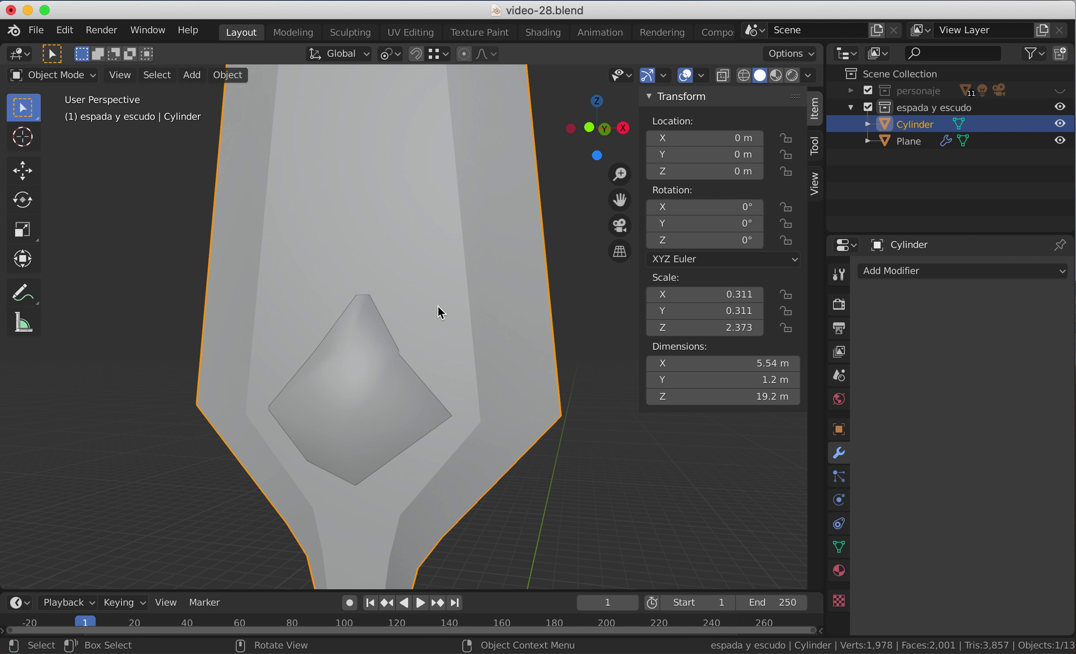
pyautogui.click(350, 401)
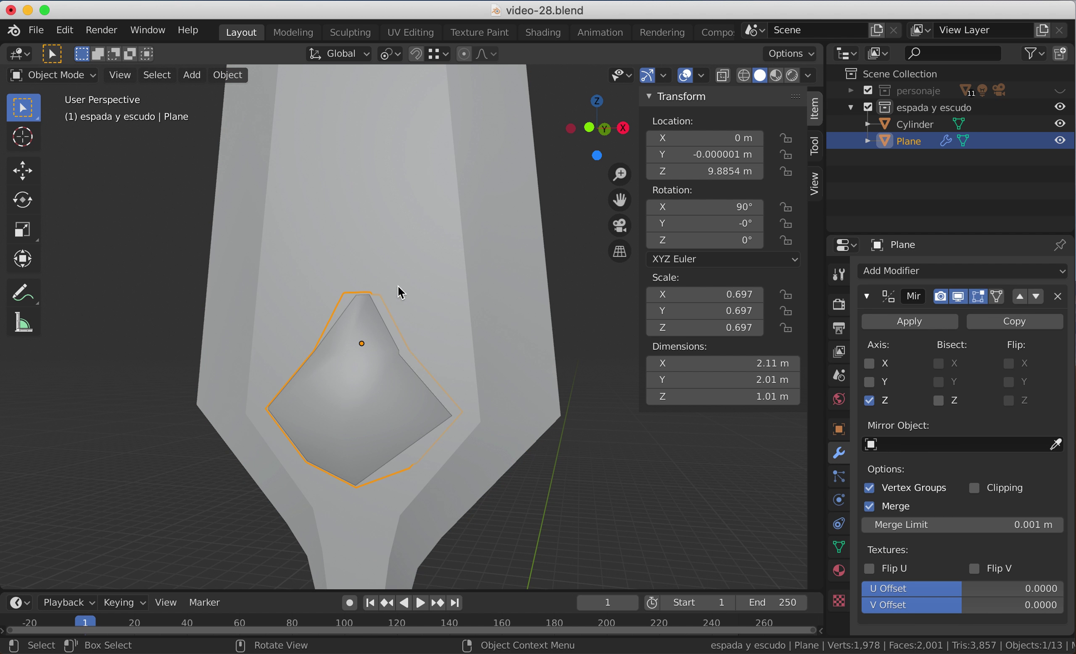
pyautogui.click(398, 251)
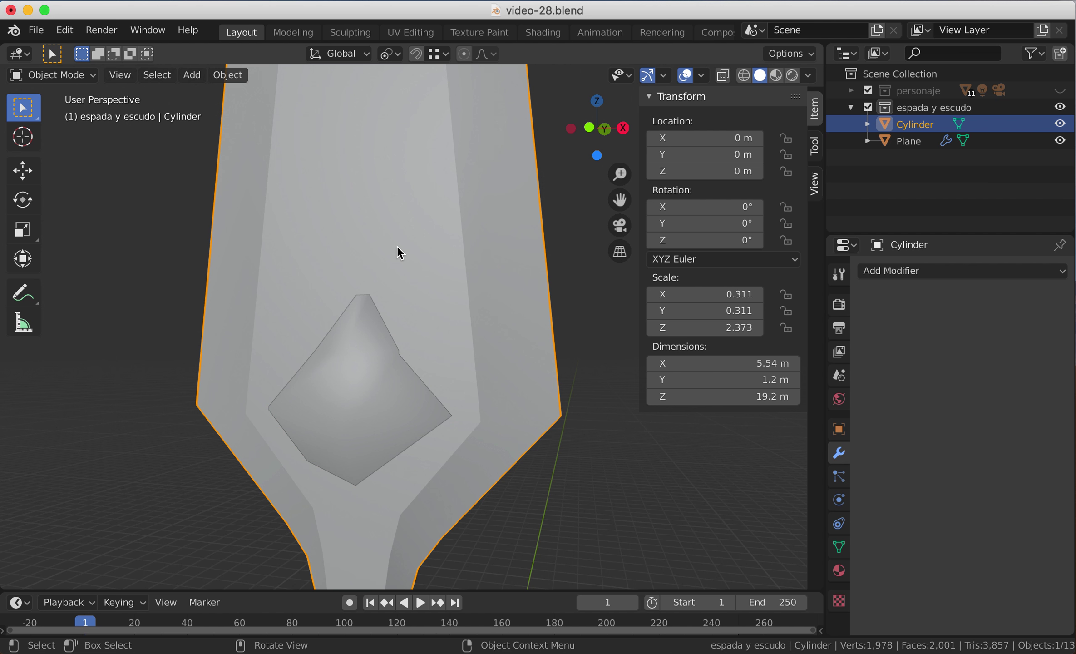
pyautogui.click(382, 374)
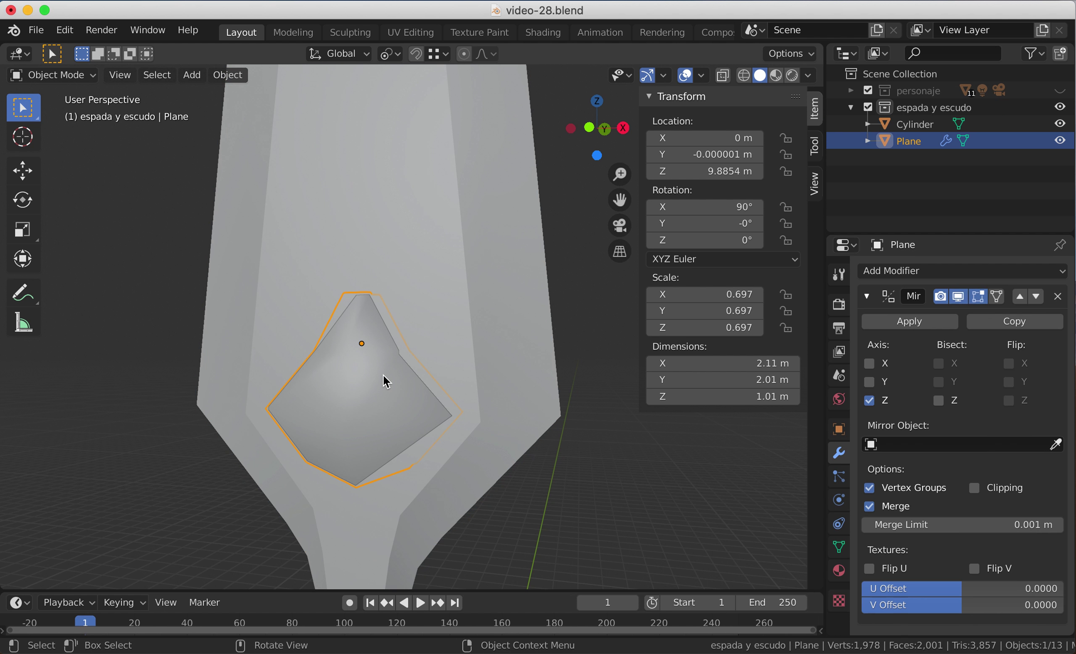
pyautogui.keyDown('shift'); pyautogui.click(418, 300); pyautogui.keyUp('shift')
pyautogui.scroll(-1, 435, 310)
pyautogui.scroll(-4, 438, 315)
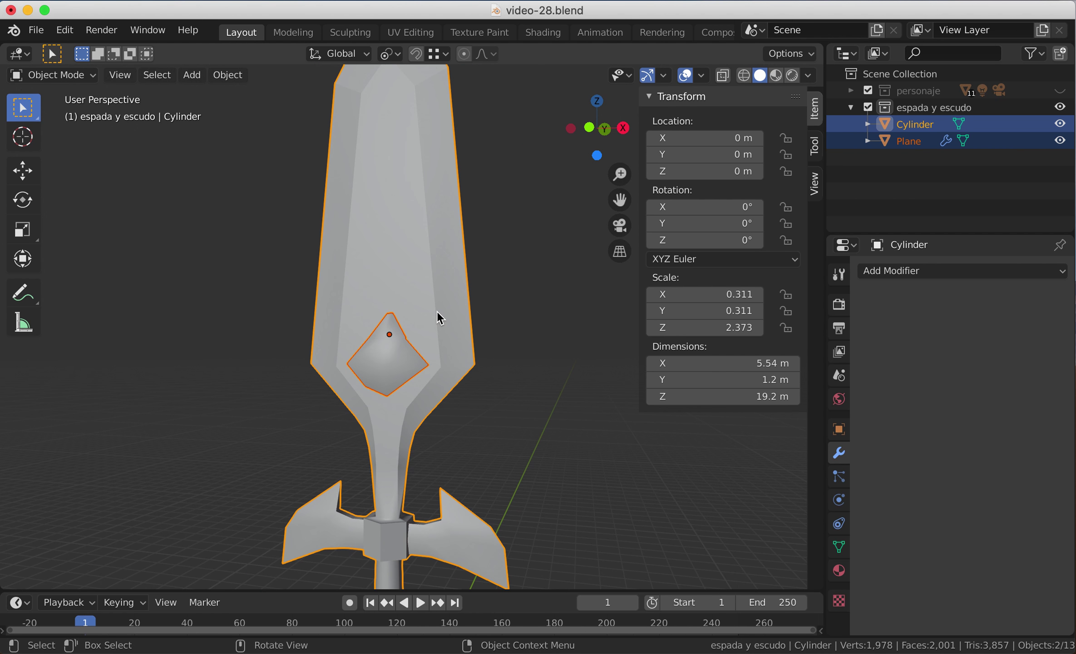
pyautogui.scroll(1, 436, 314)
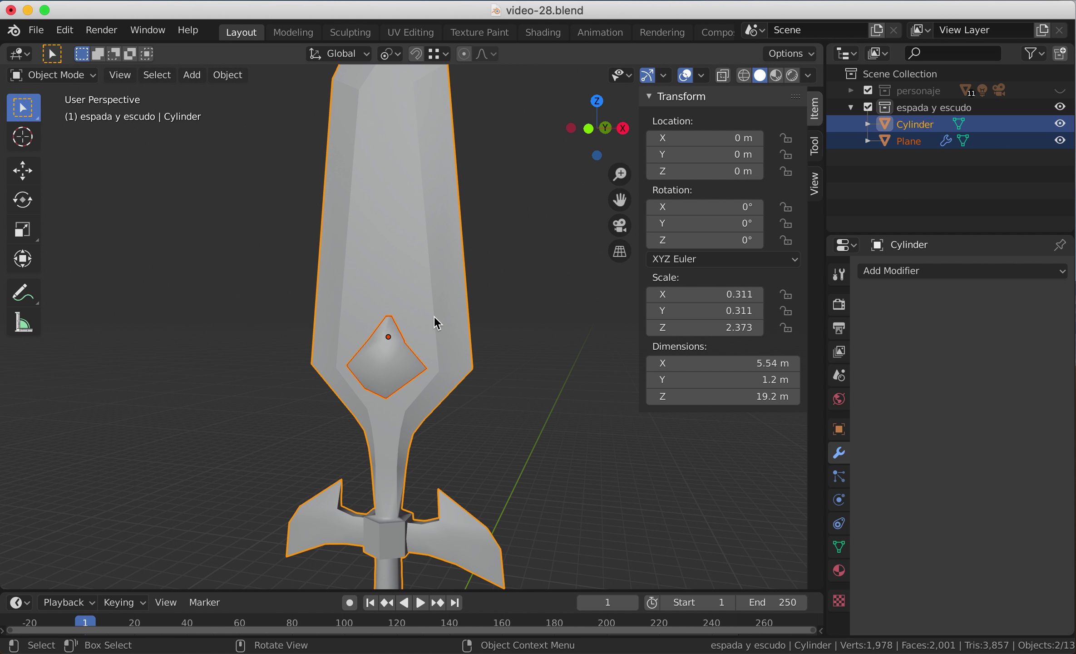
pyautogui.moveTo(438, 324); pyautogui.dragTo(453, 313, button='middle')
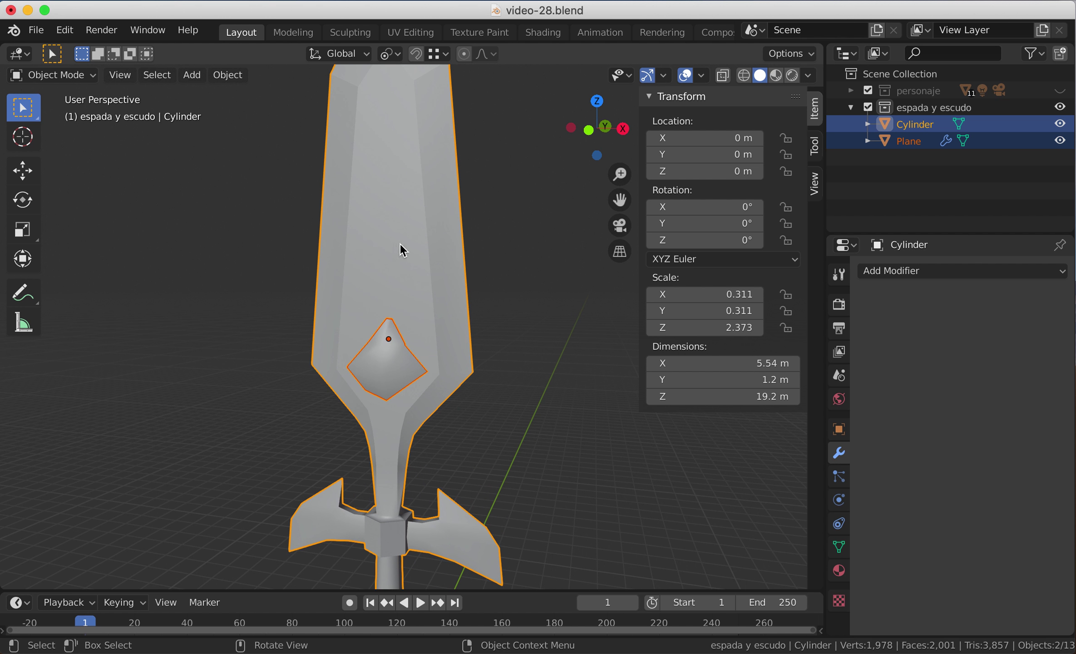
# Step: Parent the ornament to the sword with the Object parenting type
pyautogui.click(157, 75)
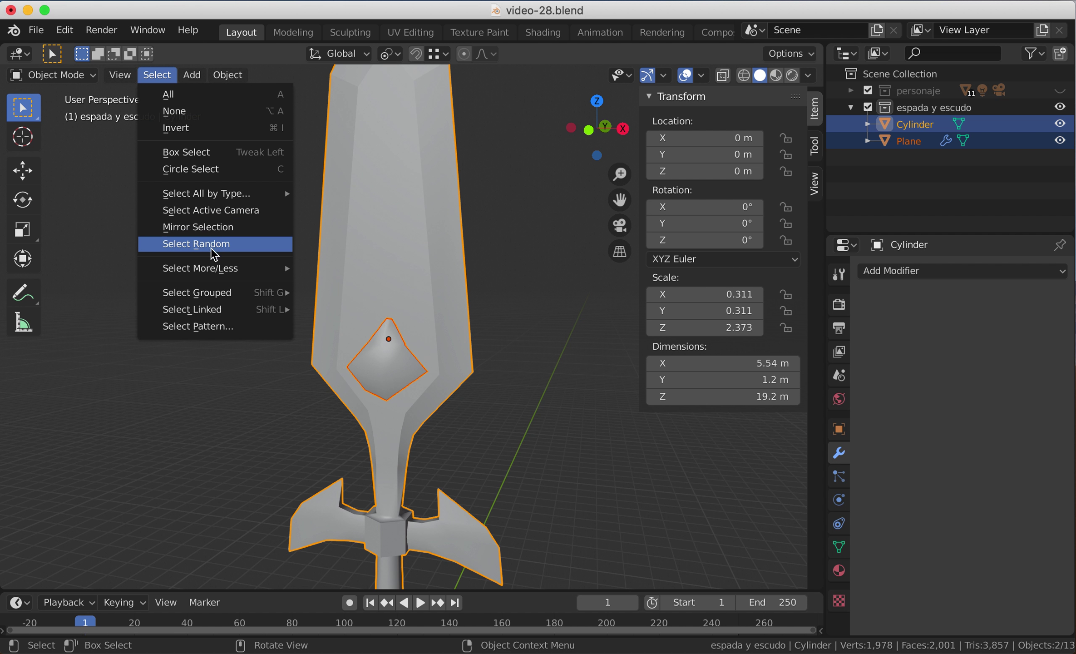
pyautogui.moveTo(194, 311)
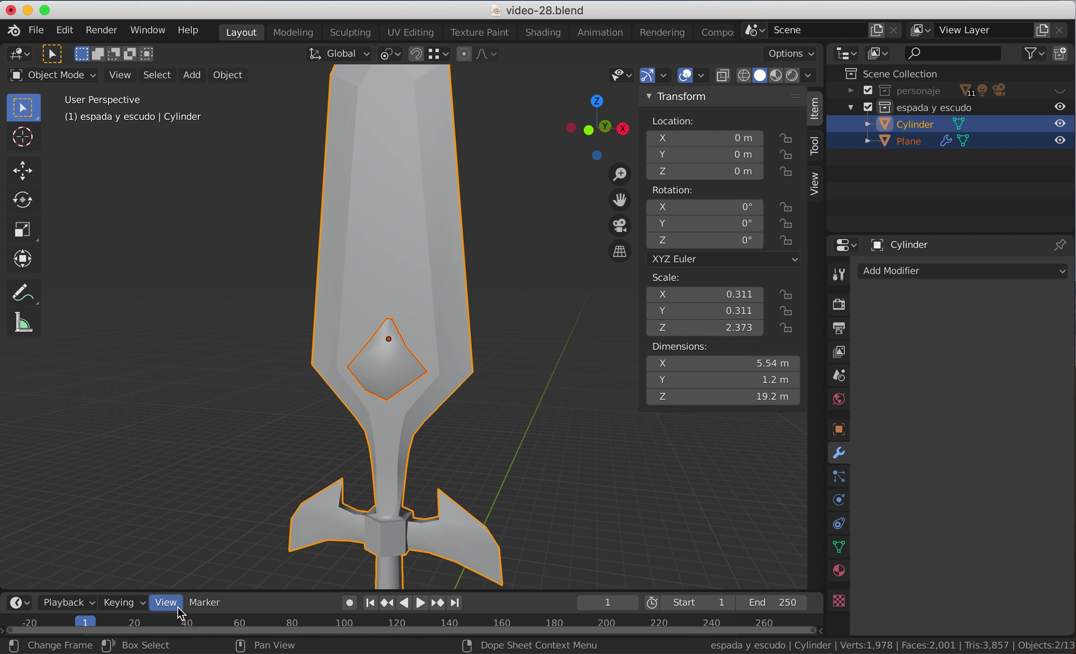
pyautogui.moveTo(177, 174); pyautogui.dragTo(196, 154, button='middle')
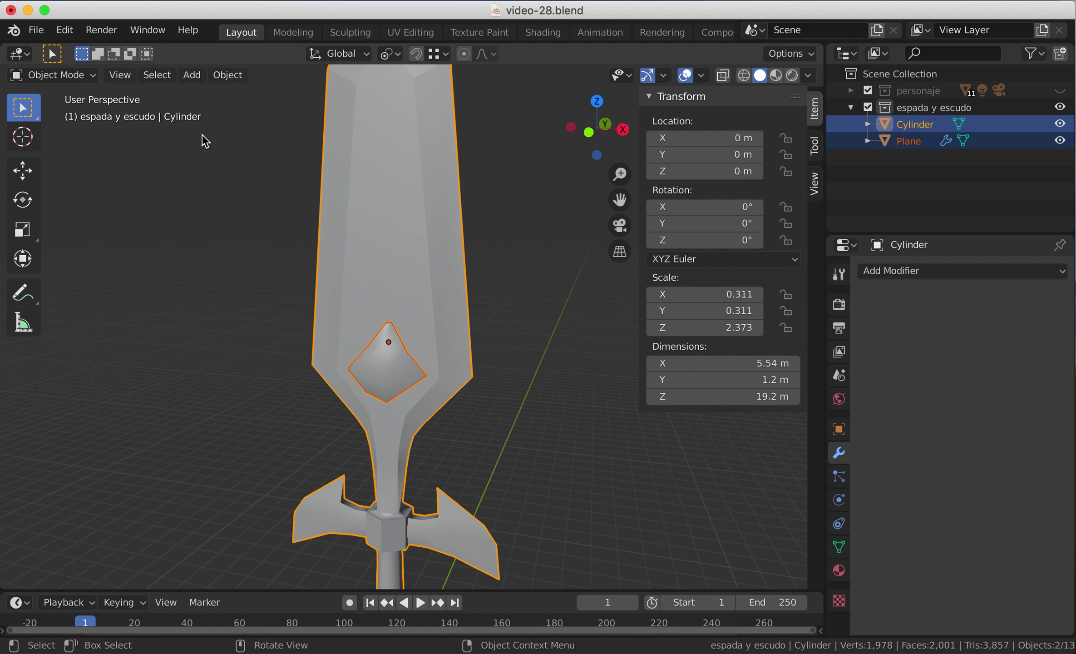
pyautogui.click(227, 75)
pyautogui.click(227, 74)
pyautogui.click(230, 76)
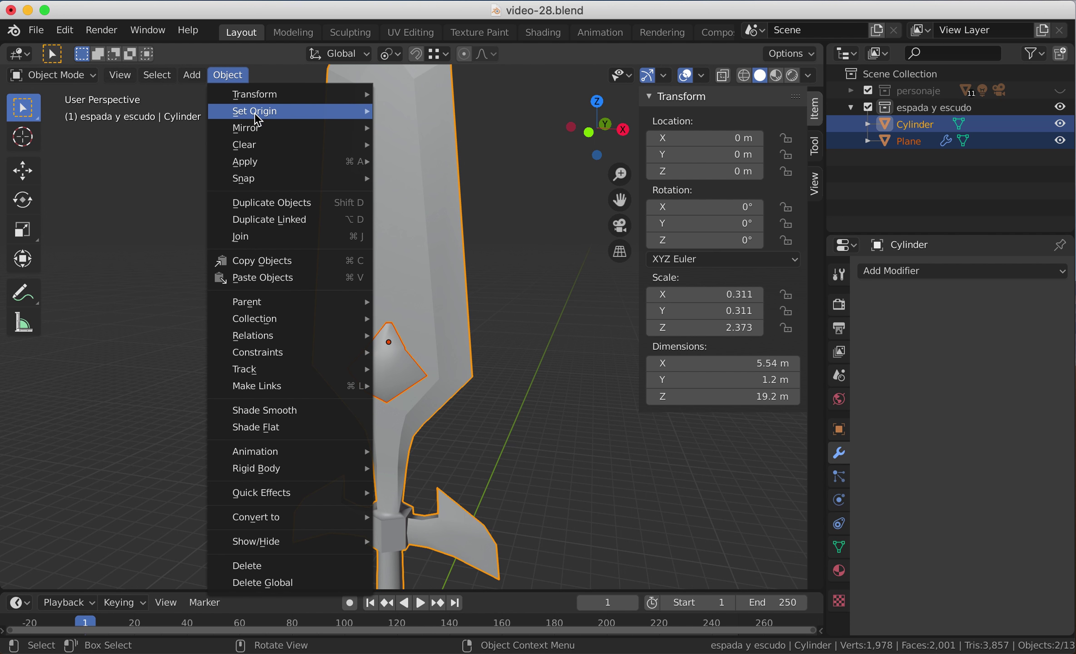
pyautogui.moveTo(257, 116)
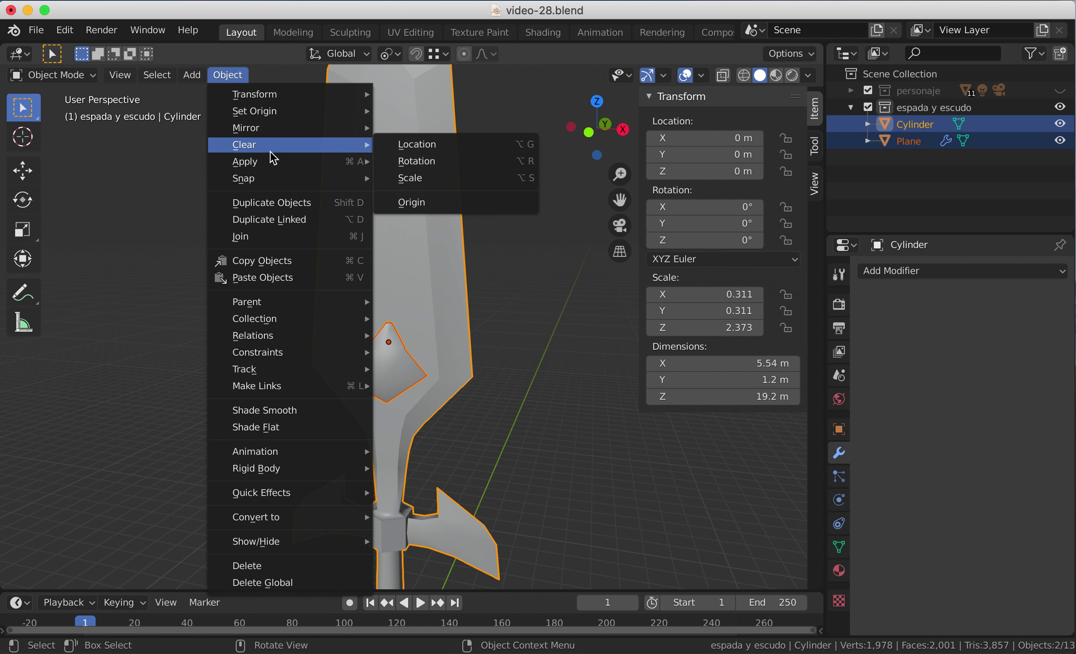
pyautogui.moveTo(286, 321)
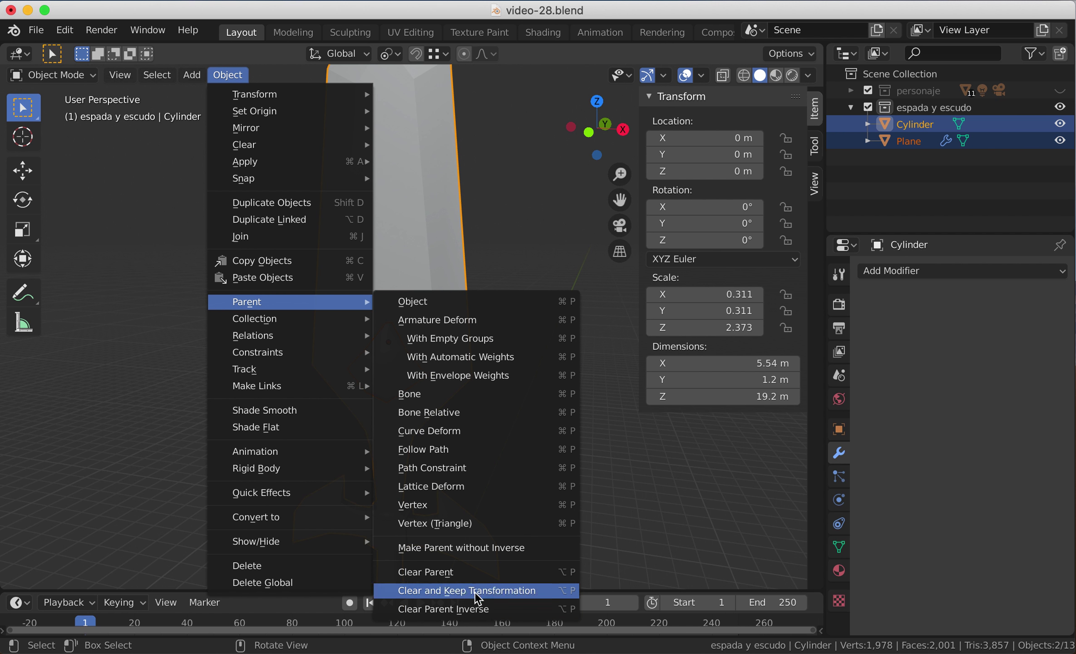
pyautogui.click(427, 304)
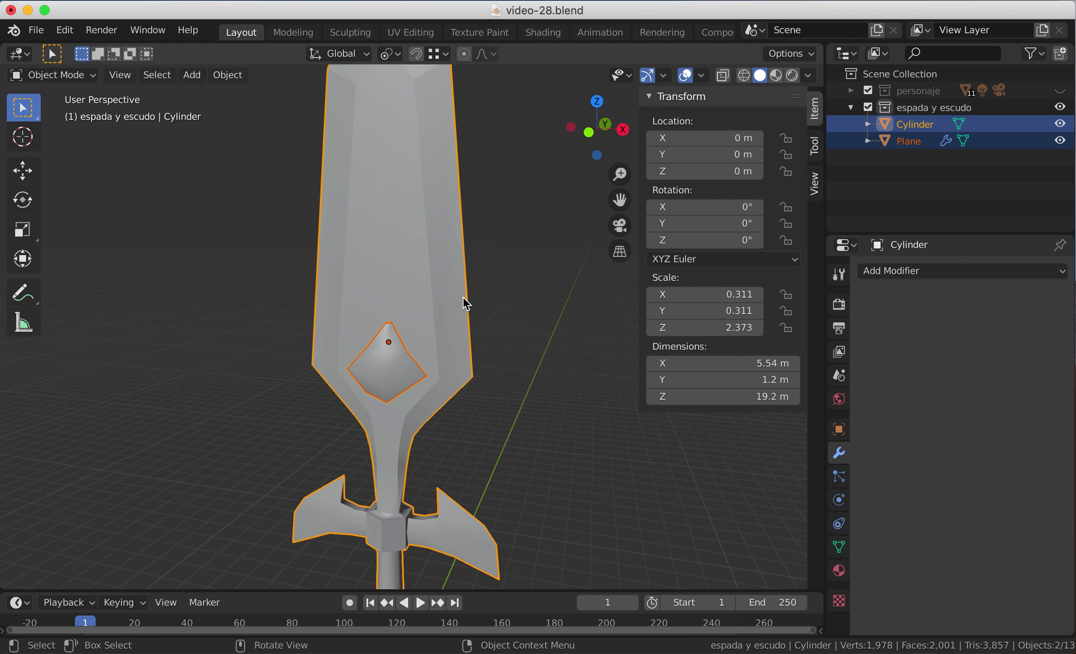
pyautogui.press('super+p')
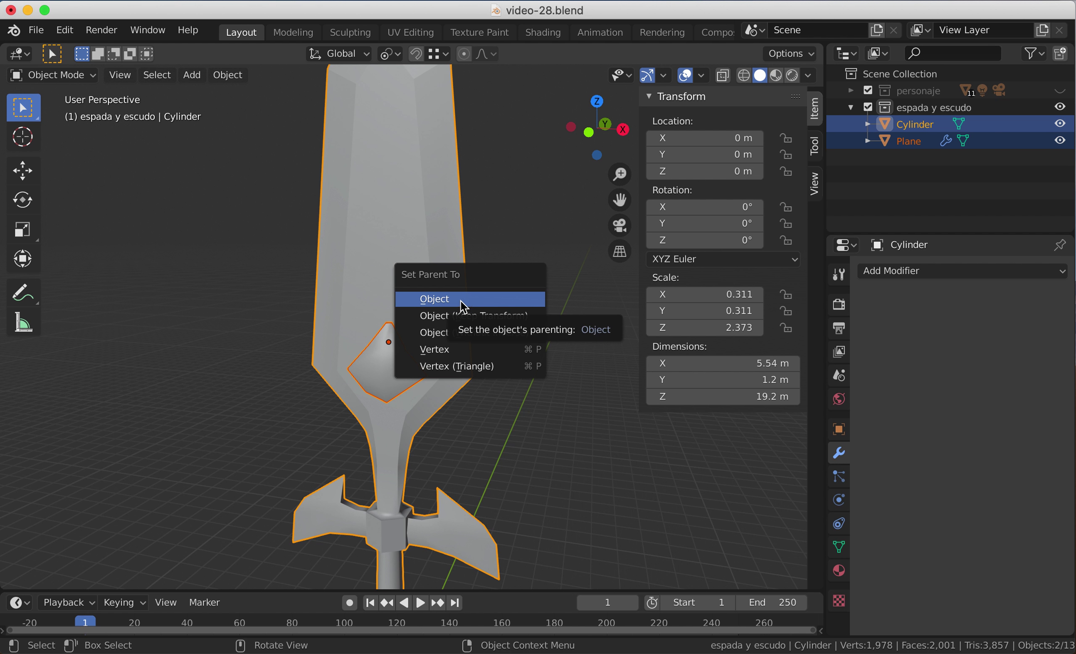
pyautogui.click(462, 301)
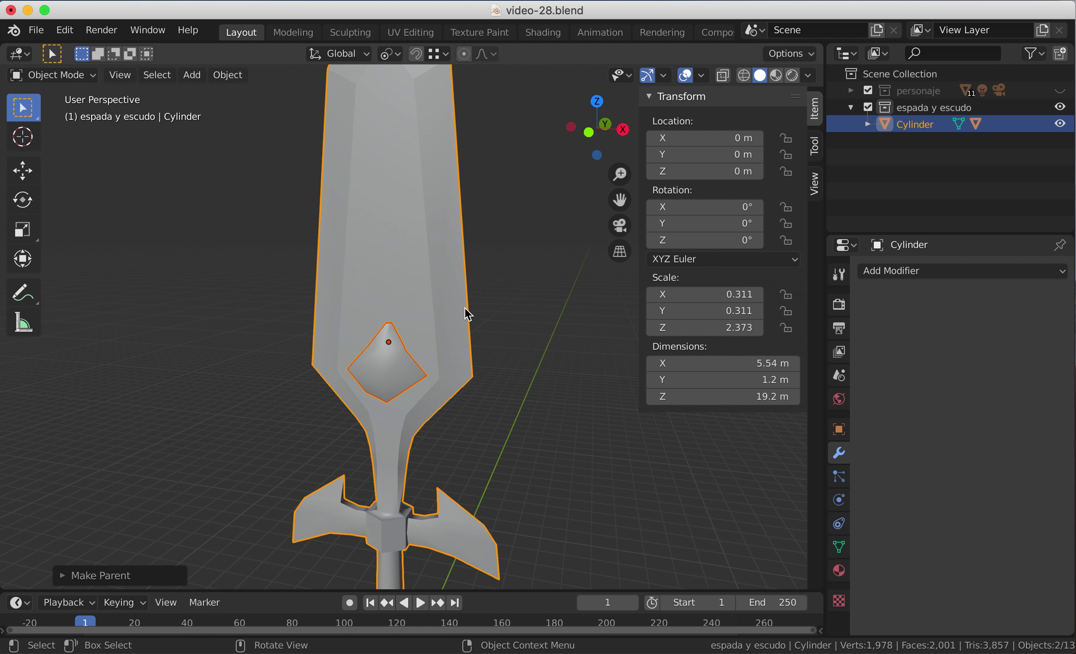
# Step: Select only the sword and try moving it to check the parented ornament, cancelling the move
pyautogui.click(383, 256)
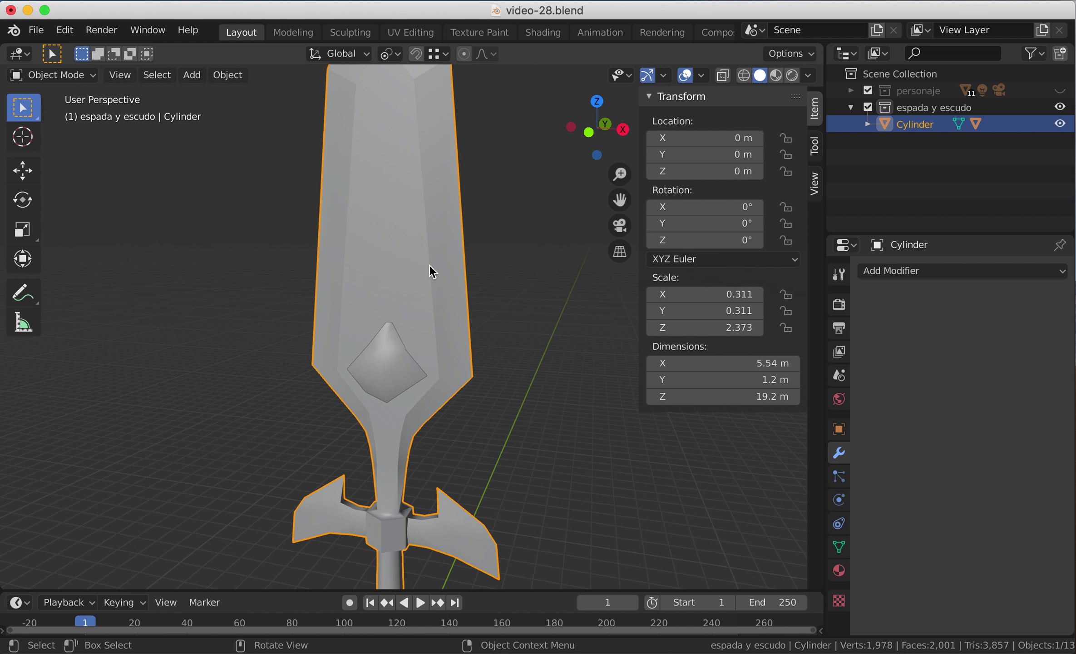
pyautogui.scroll(-5, 417, 348)
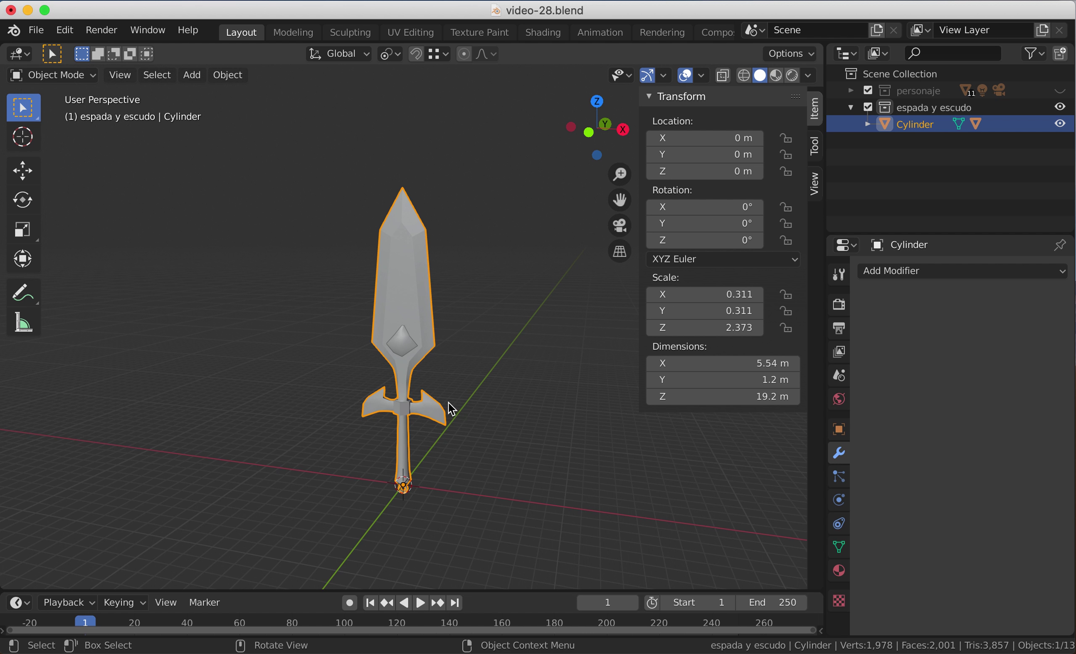
pyautogui.moveTo(465, 385)
pyautogui.mouseDown(button='middle')
pyautogui.moveTo(435, 395)
pyautogui.moveTo(505, 395)
pyautogui.moveTo(490, 372)
pyautogui.moveTo(421, 396)
pyautogui.moveTo(444, 397)
pyautogui.moveTo(449, 384)
pyautogui.mouseUp(button='middle')
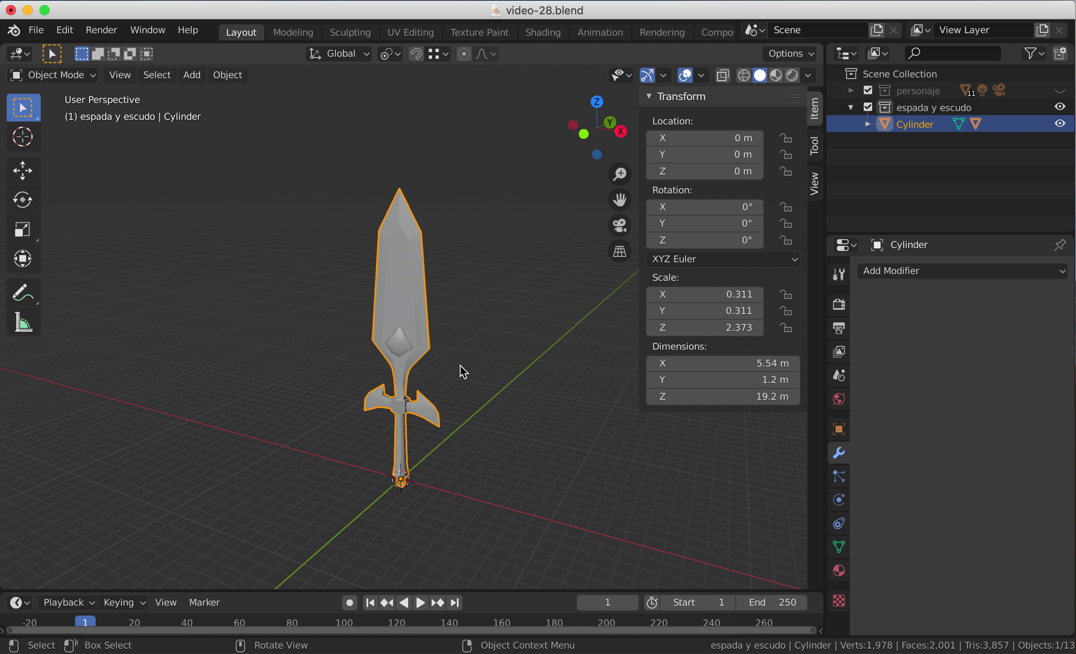
pyautogui.press('g')
pyautogui.press('Escape')
pyautogui.moveTo(407, 323); pyautogui.dragTo(410, 295, button='middle')
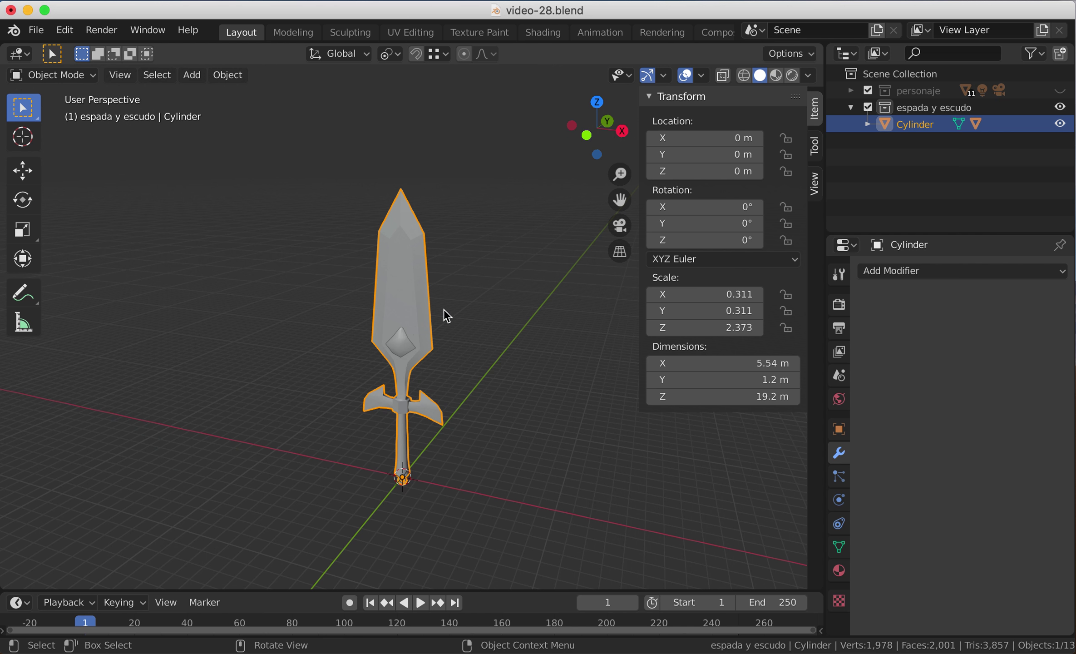
# Step: In the sword's mesh, select the blade's tip and the front and back vertices just below it, and raise them about 1.8 m along Z
pyautogui.press('Tab')
pyautogui.press('Tab')
pyautogui.press('KP_1')
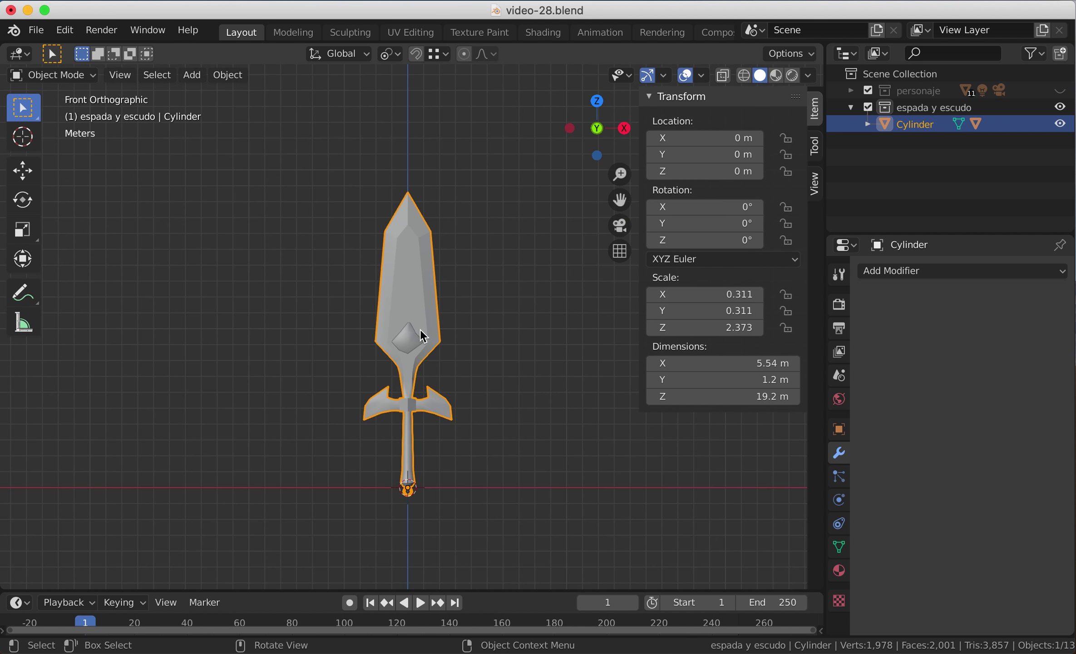
pyautogui.press('Tab')
pyautogui.click(408, 190)
pyautogui.keyDown('shift'); pyautogui.click(408, 224); pyautogui.keyUp('shift')
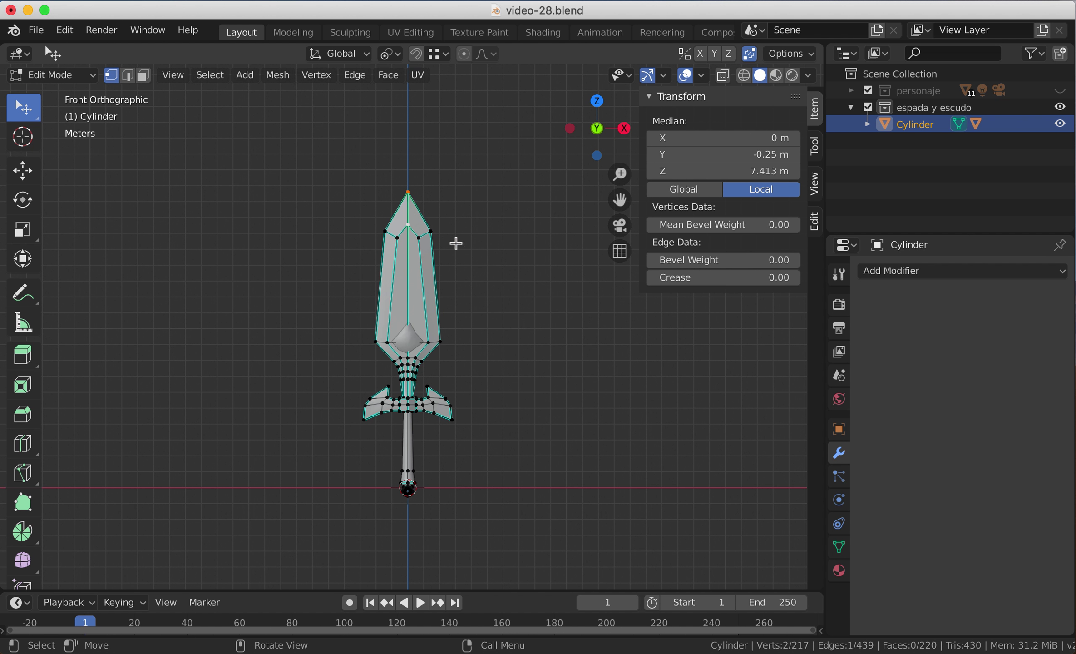
pyautogui.moveTo(454, 243); pyautogui.dragTo(405, 219, button='middle')
pyautogui.keyDown('shift'); pyautogui.click(405, 220); pyautogui.keyUp('shift')
pyautogui.press('KP_1')
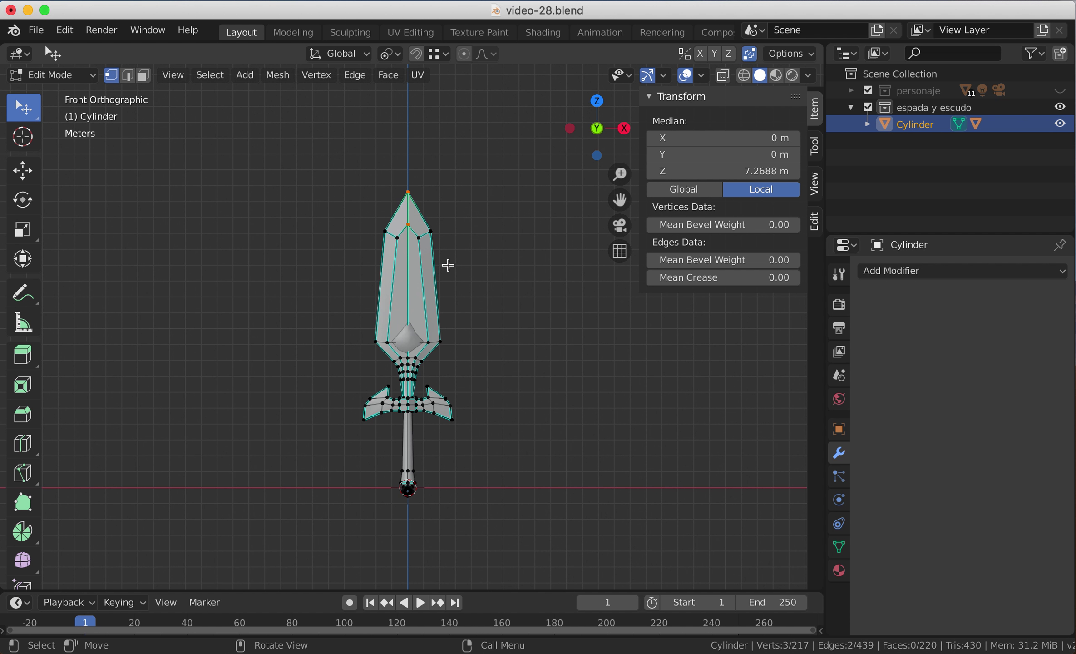
pyautogui.press('g')
pyautogui.press('z')
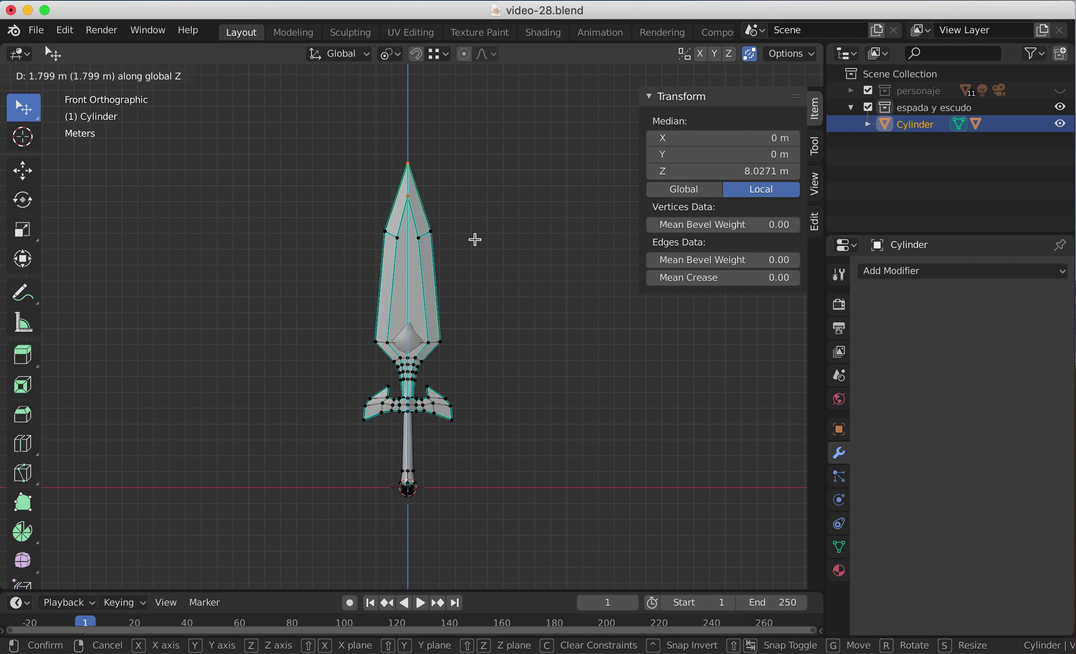
pyautogui.click(475, 238)
# Step: Select the blade's tip, the front and back vertices below it and both shoulders' vertices, and raise them along Z until the sword is about 24.3 m tall
pyautogui.click(419, 238)
pyautogui.keyDown('shift'); pyautogui.click(430, 232); pyautogui.keyUp('shift')
pyautogui.keyDown('shift'); pyautogui.click(398, 237); pyautogui.keyUp('shift')
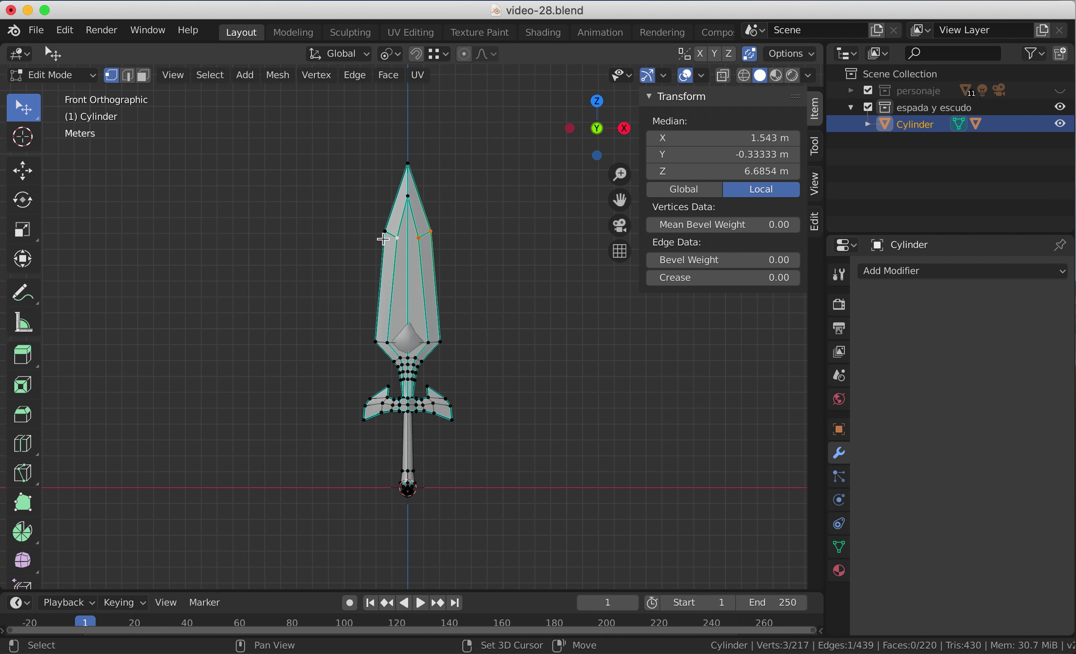
pyautogui.keyDown('shift'); pyautogui.click(386, 235); pyautogui.keyUp('shift')
pyautogui.moveTo(386, 235); pyautogui.dragTo(574, 246, button='middle')
pyautogui.keyDown('shift'); pyautogui.click(403, 235); pyautogui.keyUp('shift')
pyautogui.keyDown('shift'); pyautogui.click(409, 239); pyautogui.keyUp('shift')
pyautogui.keyDown('shift'); pyautogui.click(397, 194); pyautogui.keyUp('shift')
pyautogui.keyDown('shift'); pyautogui.click(398, 157); pyautogui.keyUp('shift')
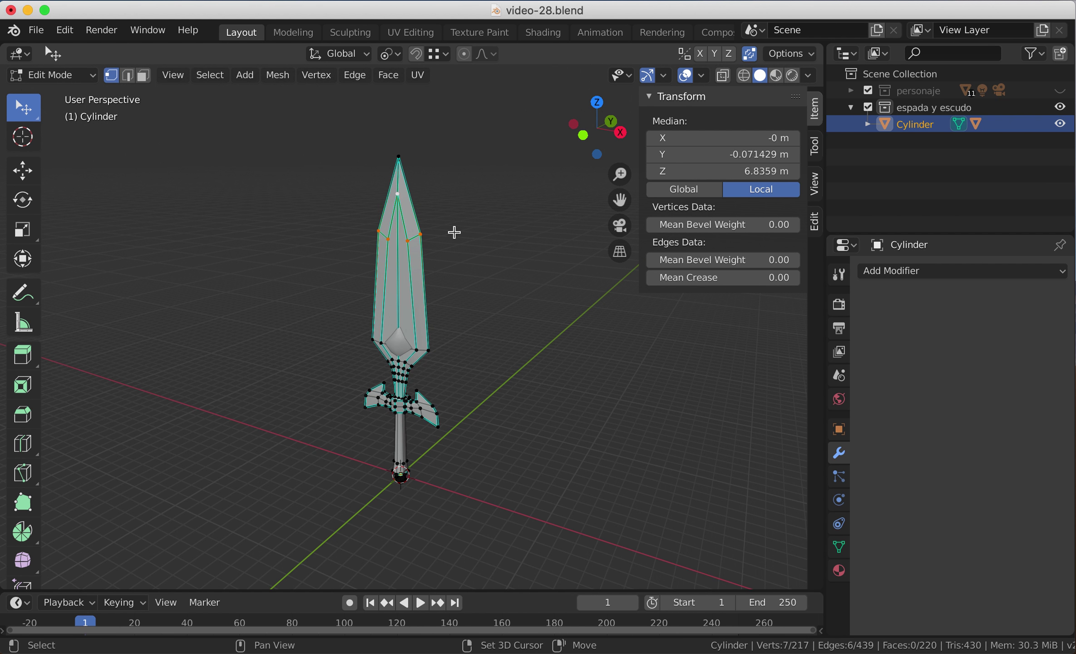
pyautogui.moveTo(436, 312); pyautogui.dragTo(404, 183, button='middle')
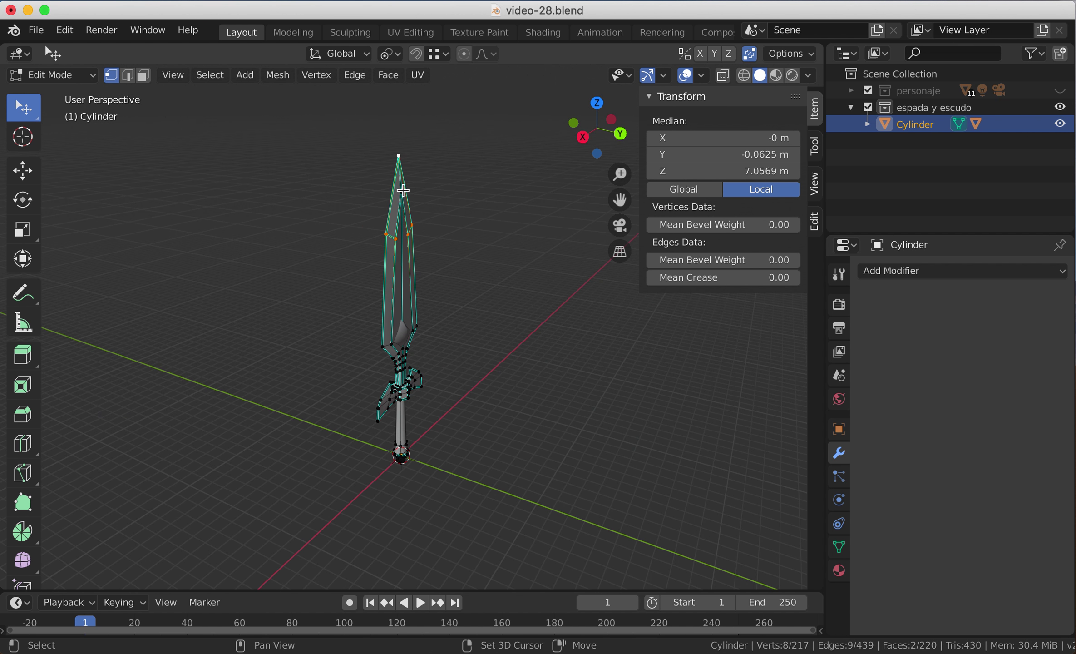
pyautogui.keyDown('shift'); pyautogui.click(401, 192); pyautogui.keyUp('shift')
pyautogui.moveTo(408, 301); pyautogui.dragTo(501, 315, button='middle')
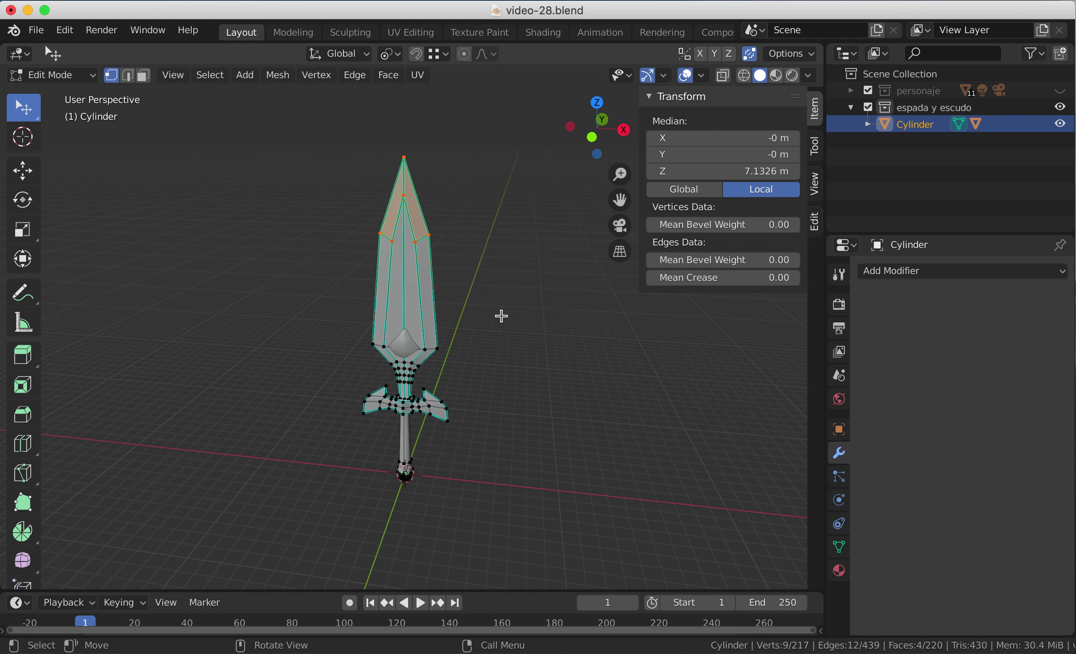
pyautogui.press('g')
pyautogui.press('z')
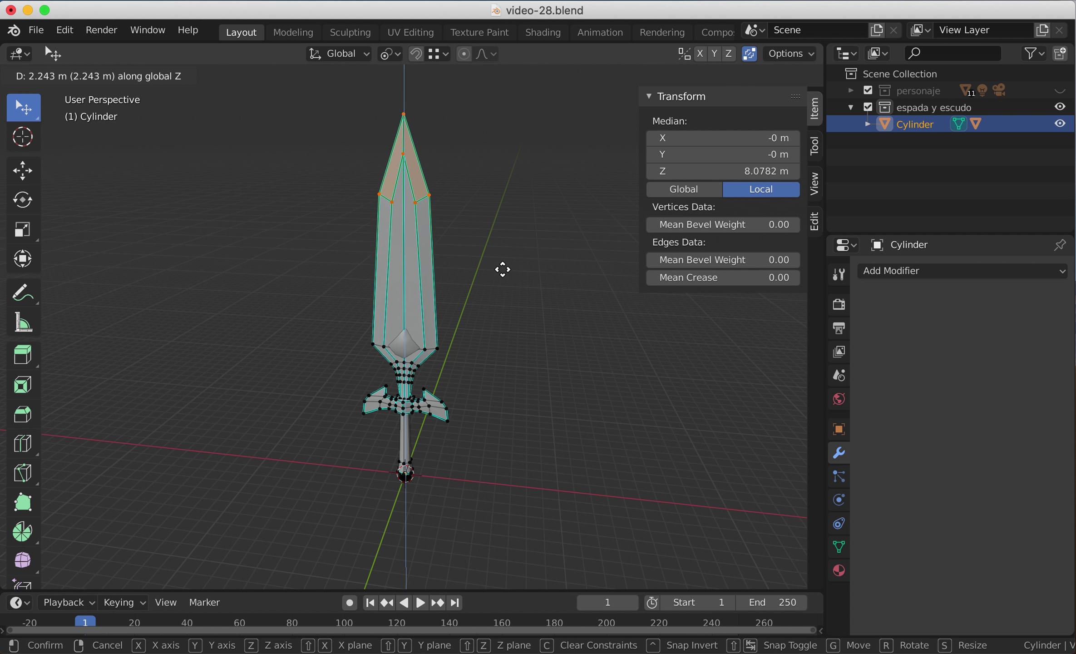
pyautogui.click(504, 253)
pyautogui.hotkey('ctrl', 'z')
pyautogui.press('Tab')
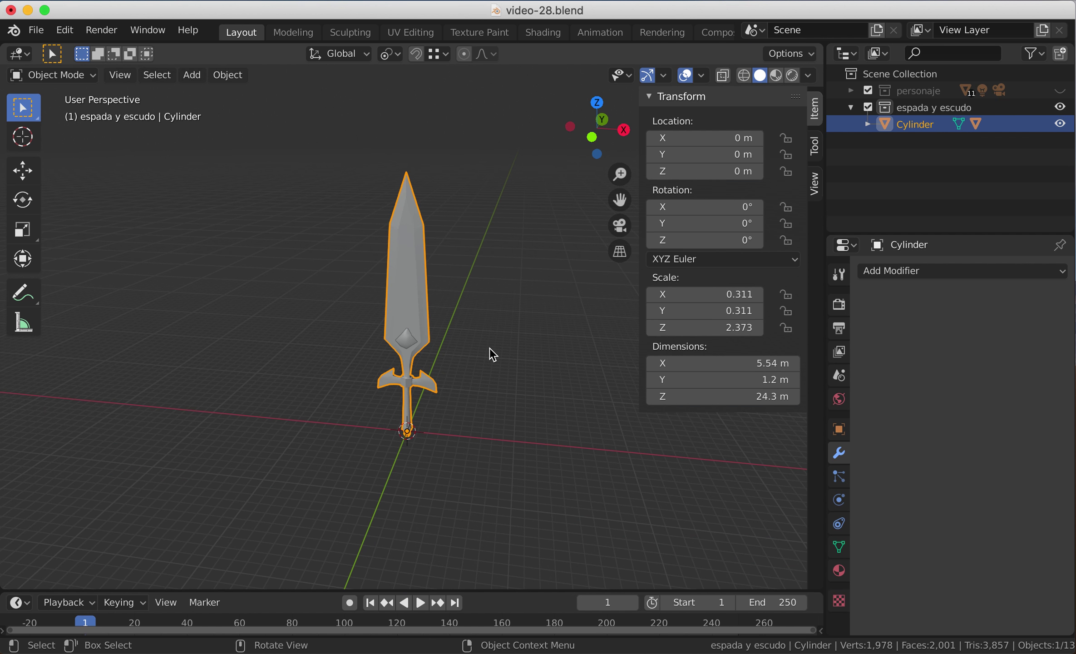
# Step: Inspect the lengthened sword from another angle and check the objects nested under it in the scene hierarchy
pyautogui.moveTo(490, 347)
pyautogui.mouseDown(button='middle')
pyautogui.moveTo(443, 331)
pyautogui.moveTo(339, 377)
pyautogui.moveTo(457, 359)
pyautogui.moveTo(499, 337)
pyautogui.mouseUp(button='middle')
pyautogui.moveTo(423, 351); pyautogui.dragTo(506, 310, button='middle')
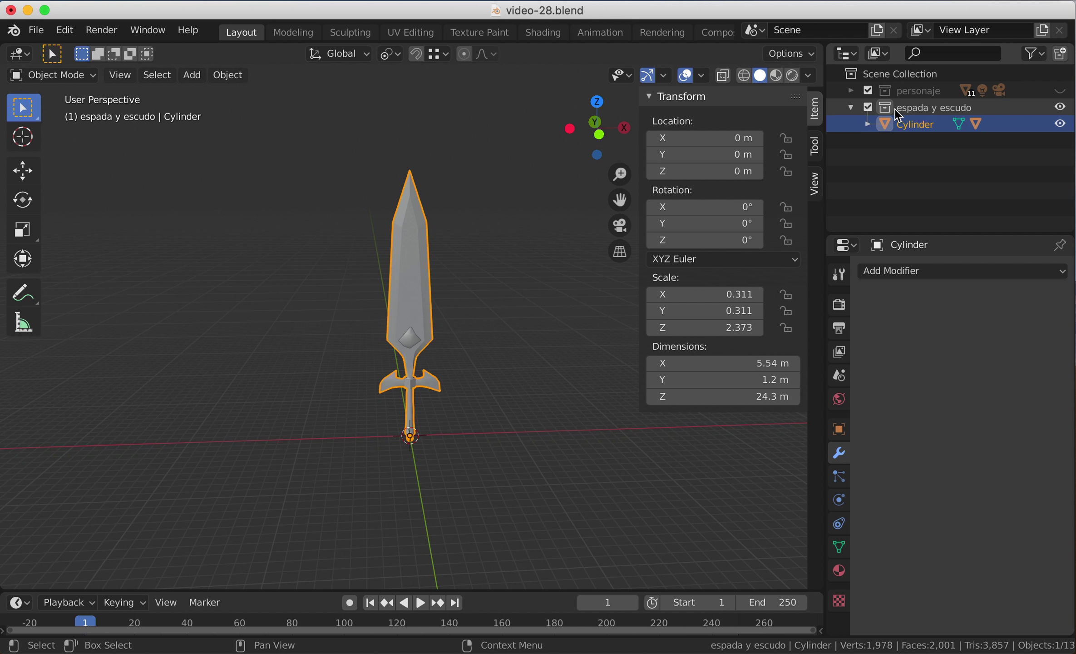
pyautogui.click(868, 124)
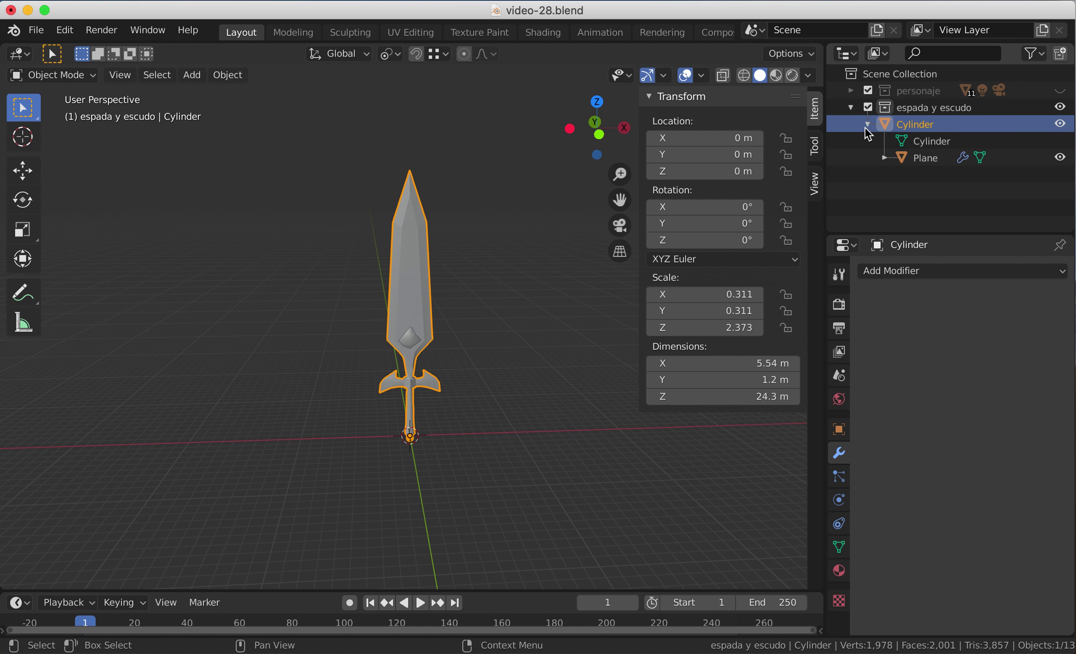
pyautogui.click(867, 124)
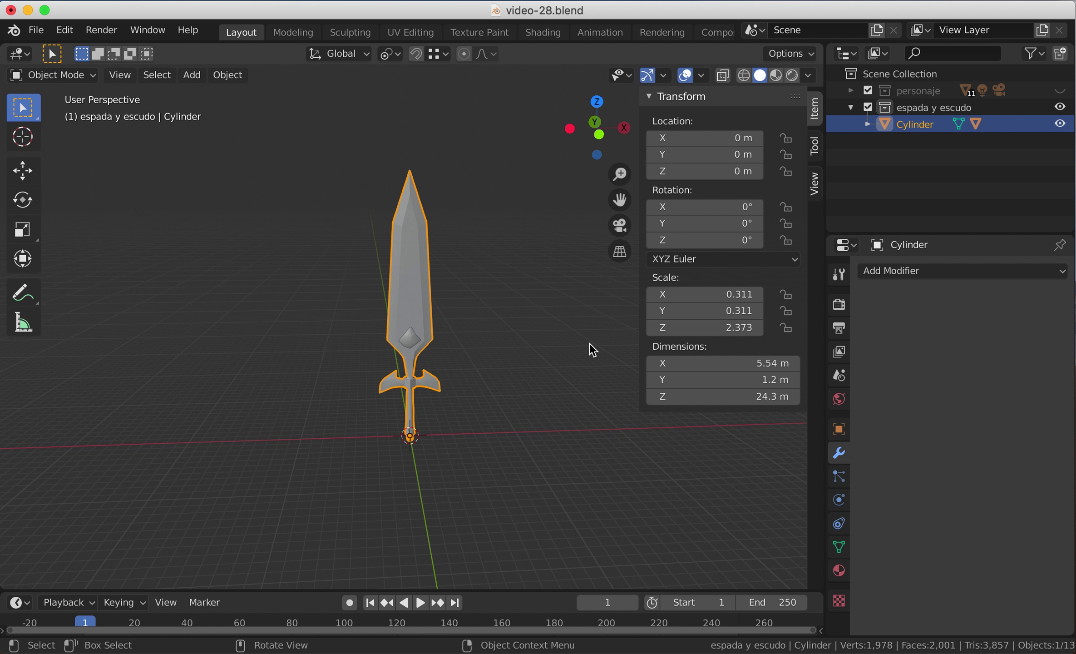